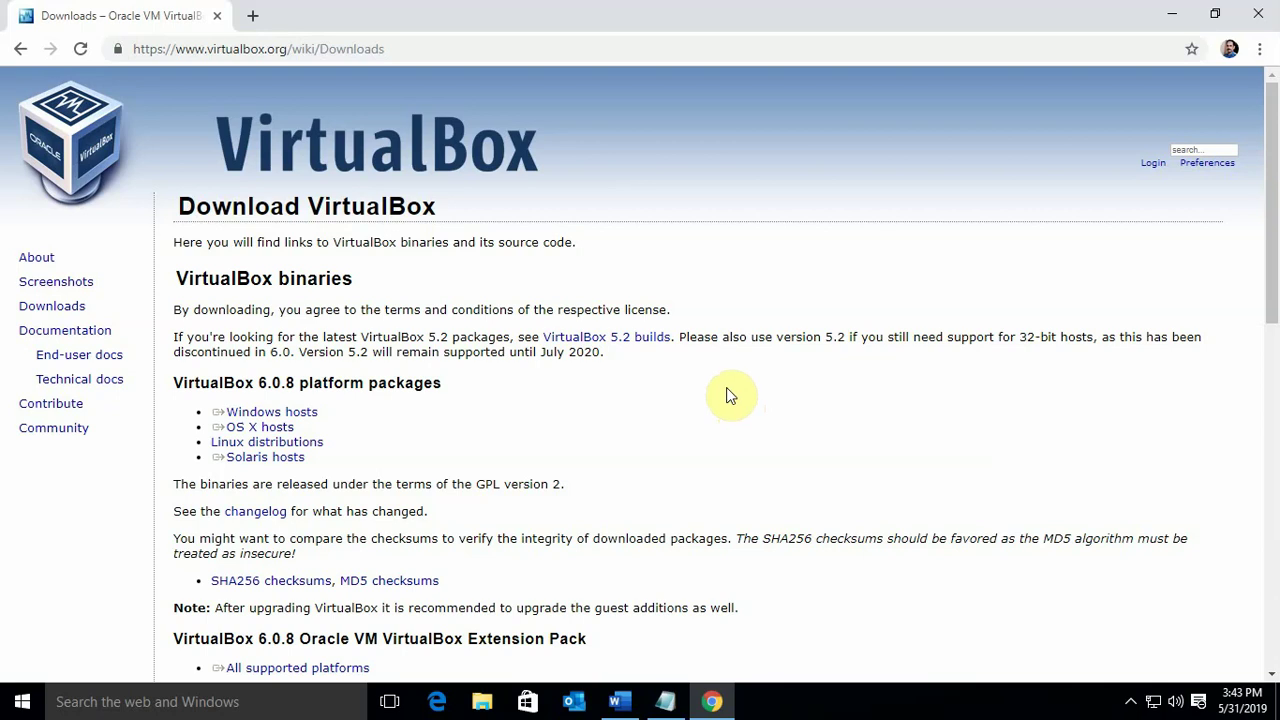
# Start downloading the VirtualBox 6.0.8 installer from the 'Windows hosts' link
pyautogui.moveTo(247, 458); pyautogui.dragTo(210, 442)
pyautogui.click(286, 520)
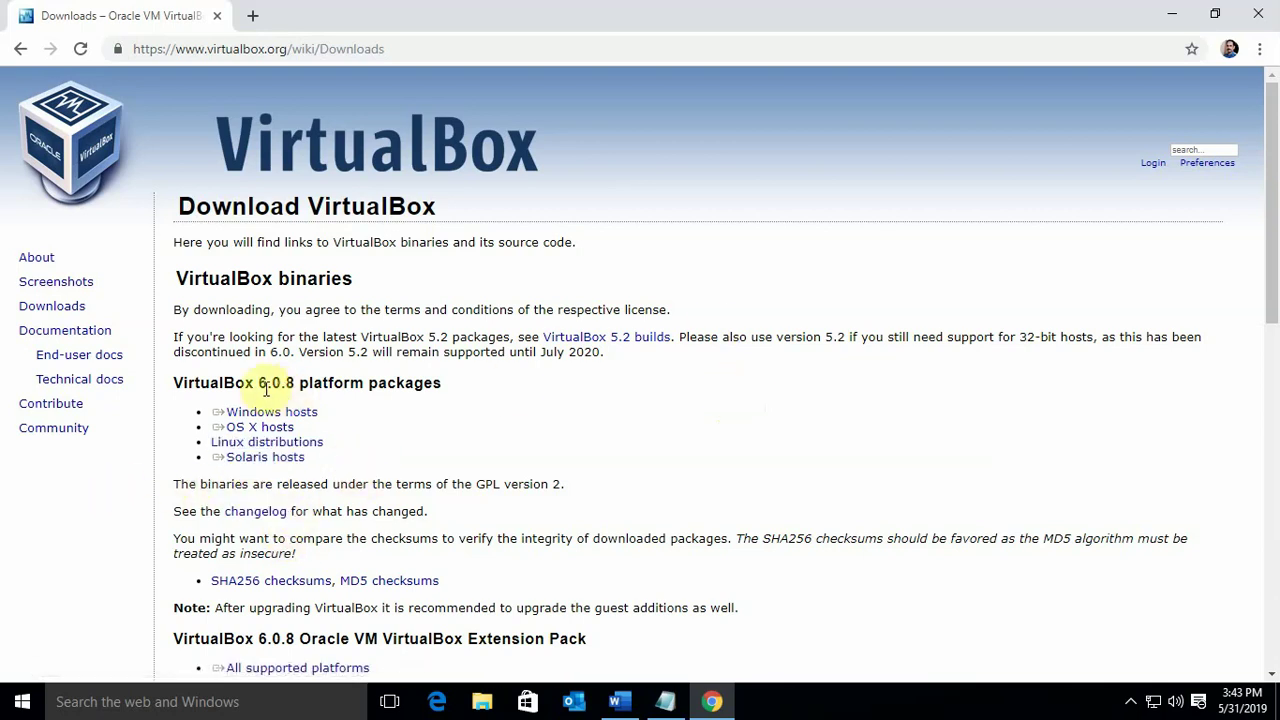
pyautogui.moveTo(266, 400); pyautogui.dragTo(282, 420)
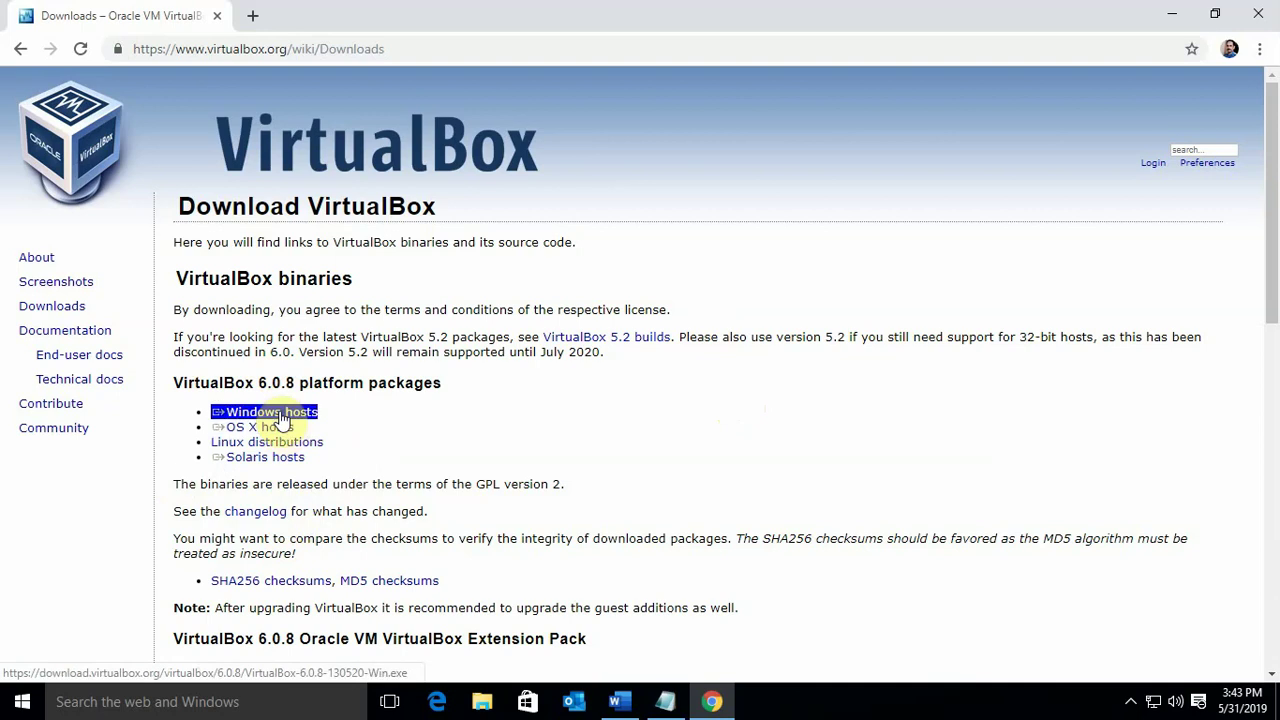
pyautogui.click(281, 418)
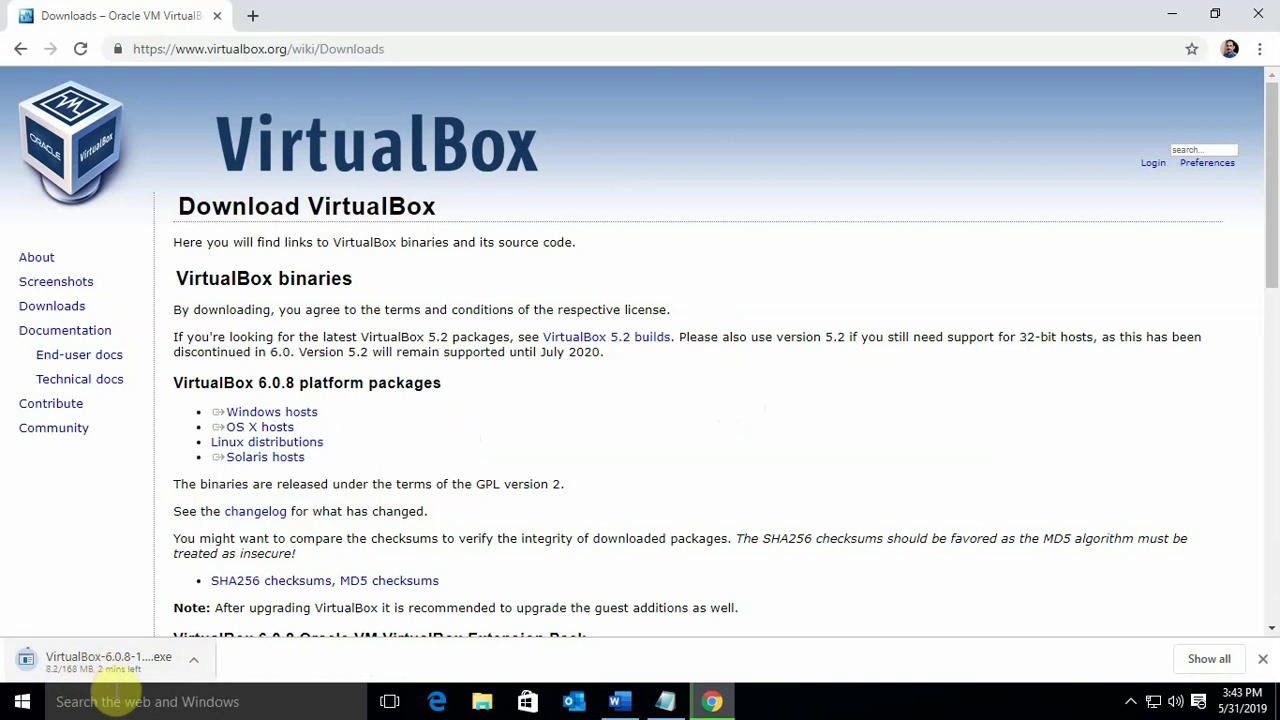
# Cancel the installer download and minimize Chrome to reveal the desktop
pyautogui.click(193, 661)
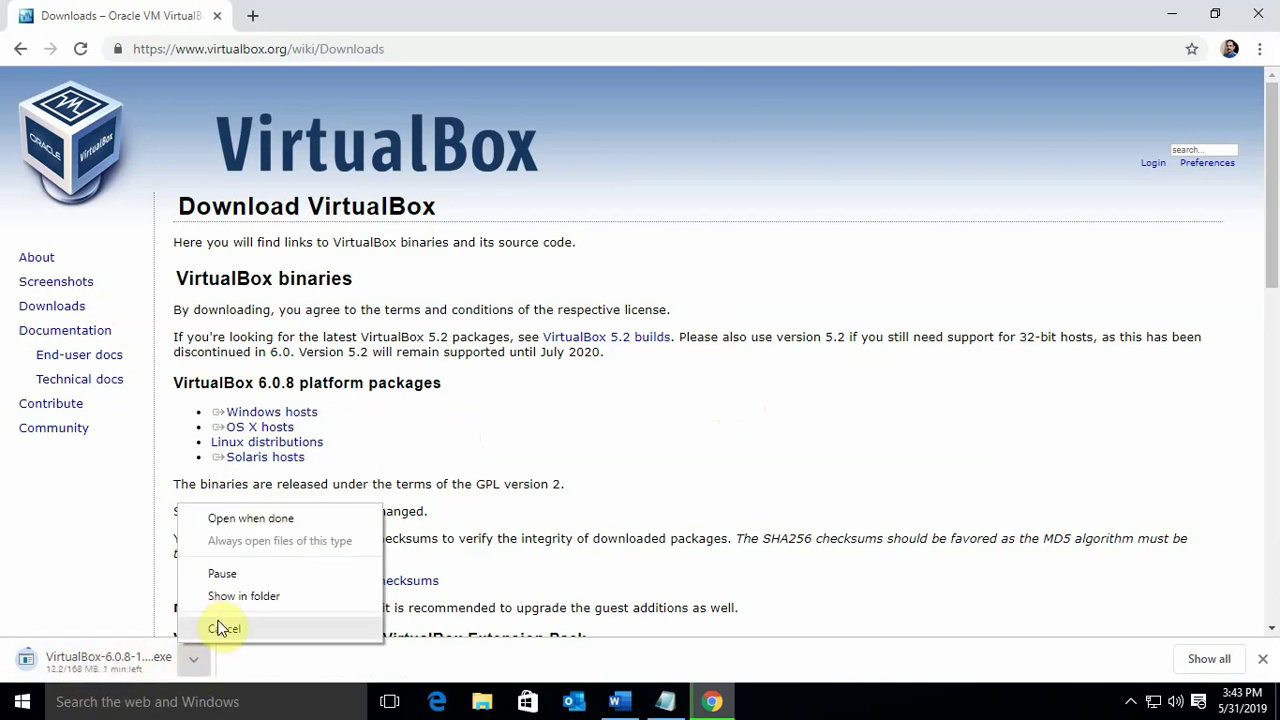
pyautogui.click(220, 628)
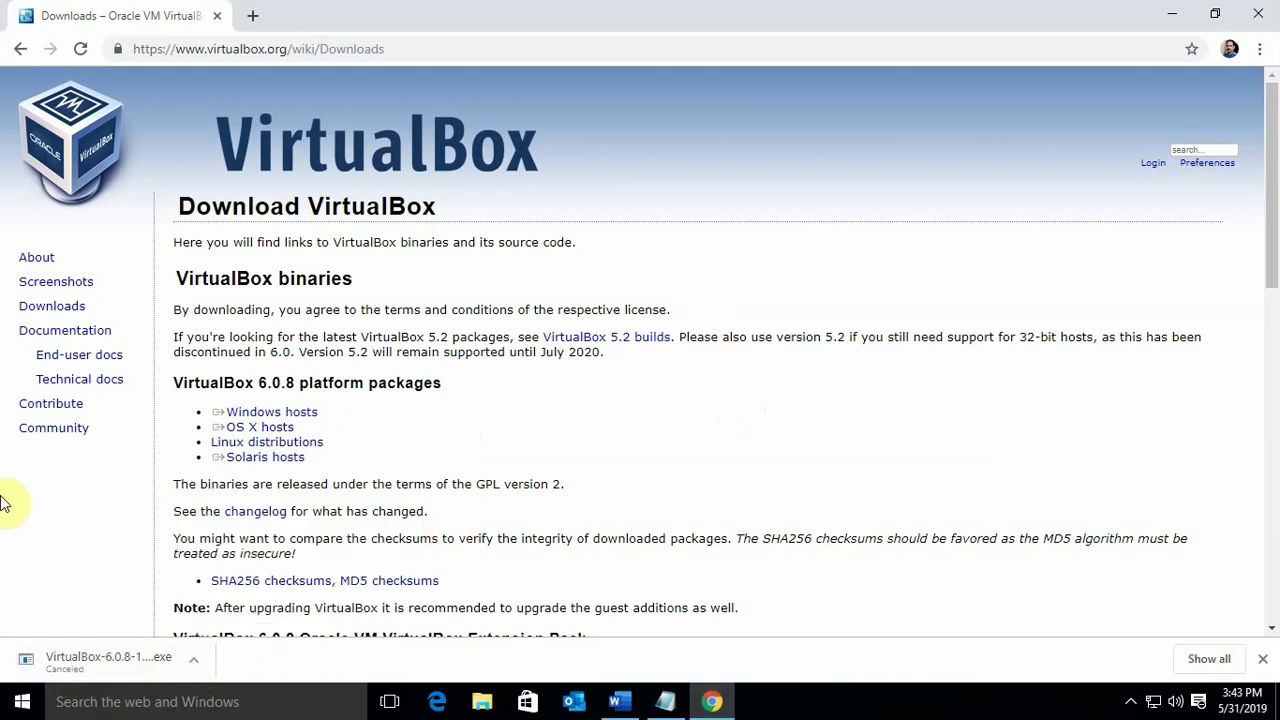
pyautogui.click(1172, 14)
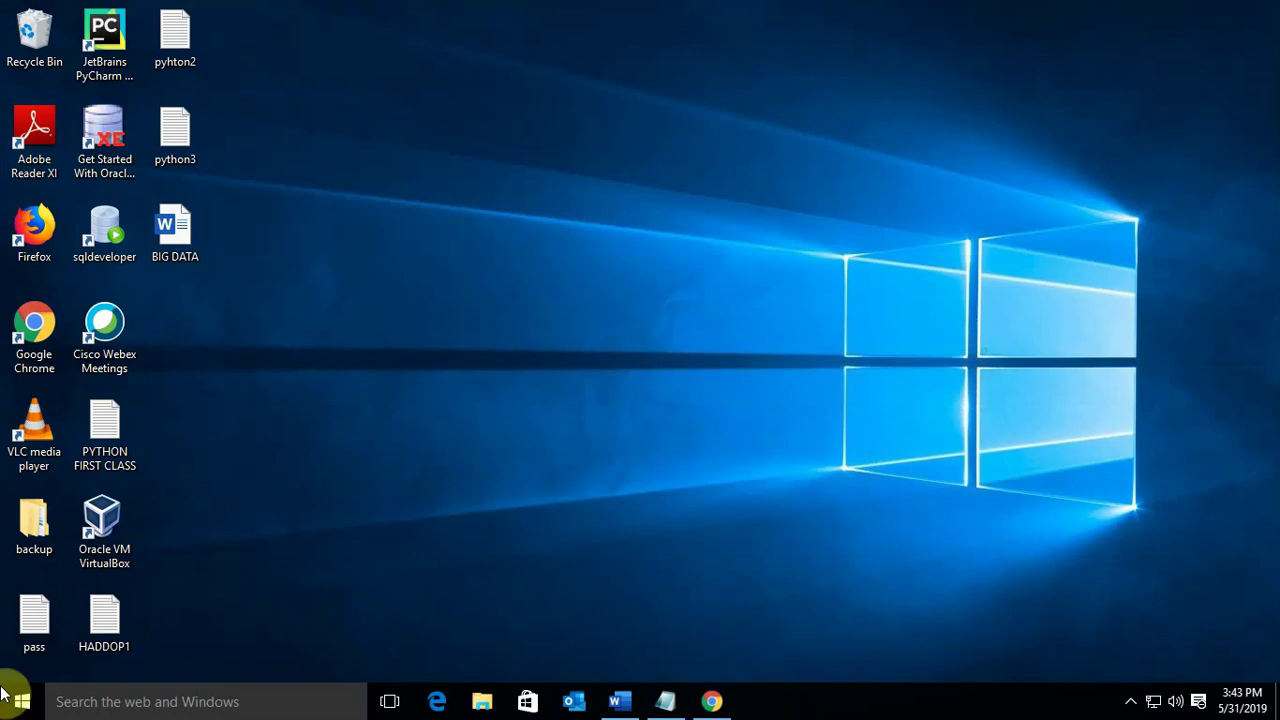
# Search the Start menu for 'DOWN' and open the Downloads folder
pyautogui.click(22, 701)
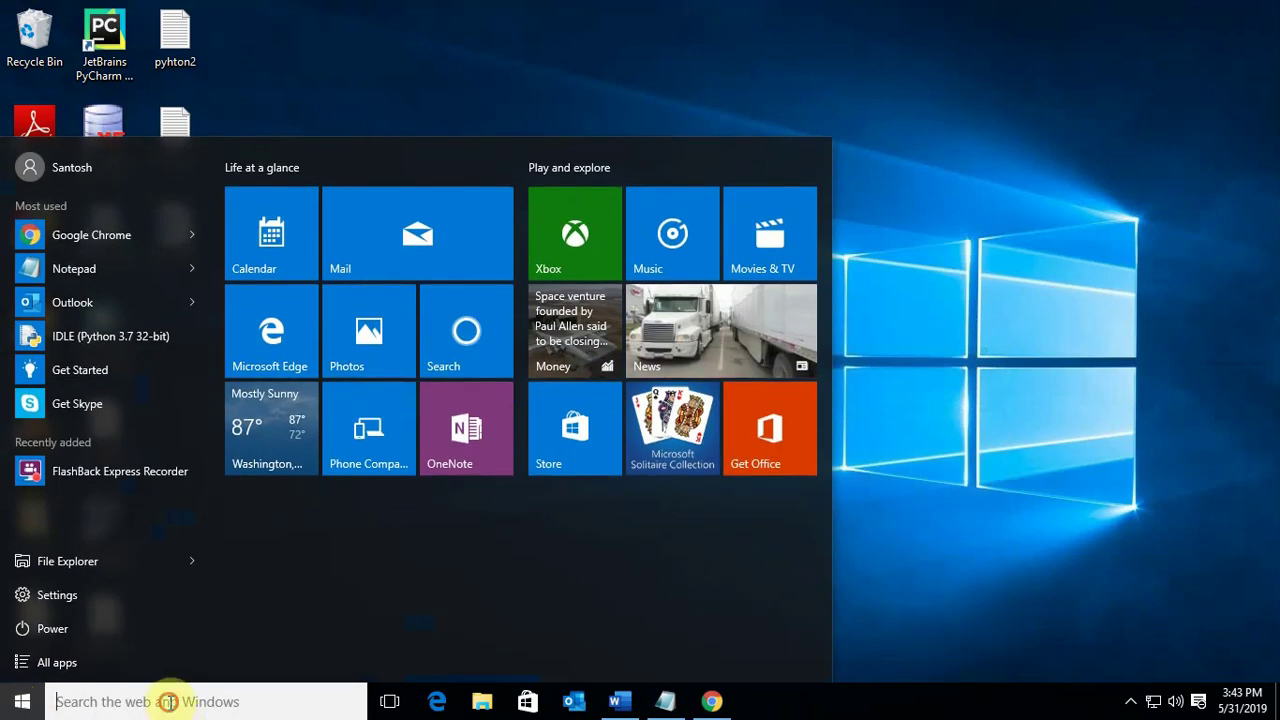
pyautogui.click(168, 701)
pyautogui.write('DOWN')
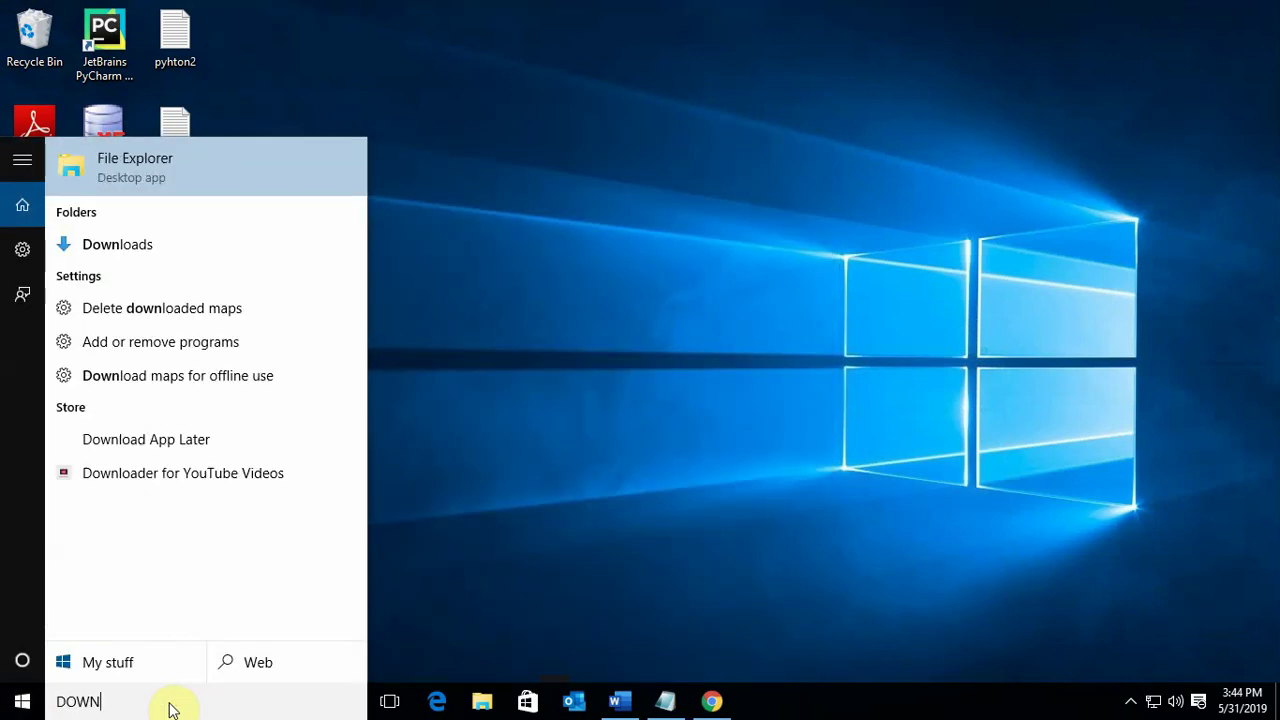
pyautogui.click(138, 248)
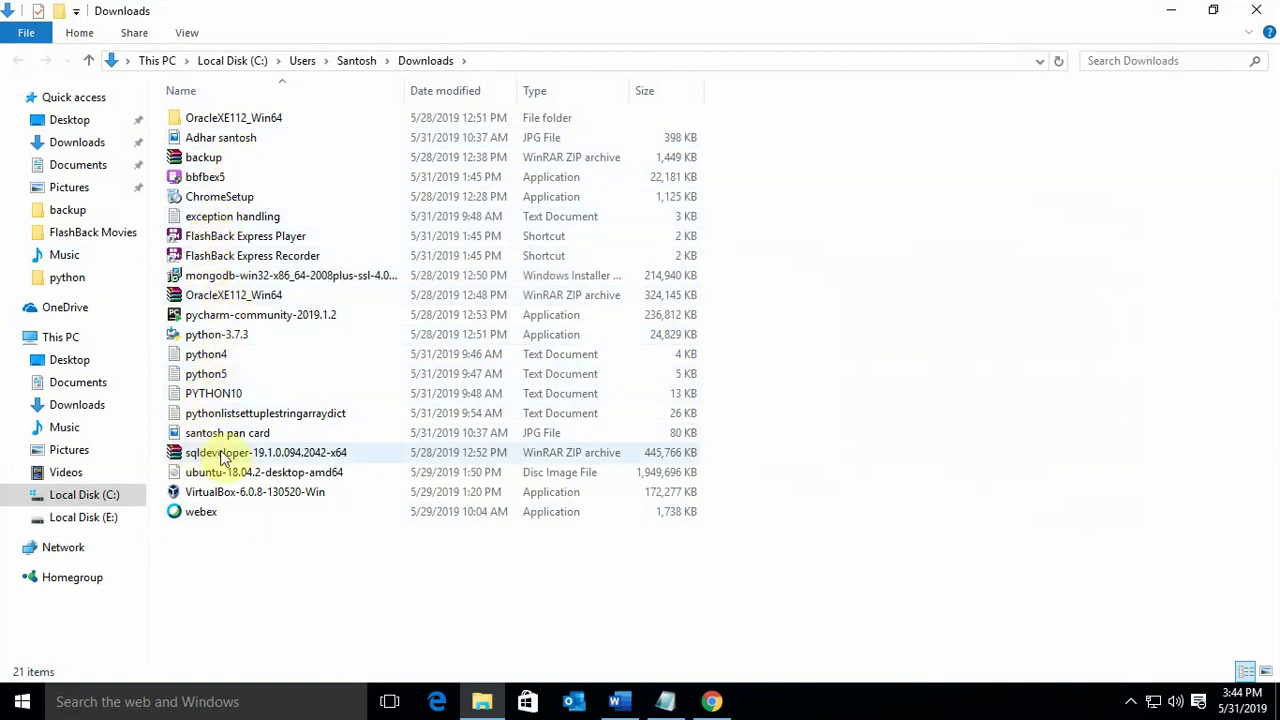
# Check the VirtualBox-6.0.8-130520-Win installer and ubuntu-18.04.2-desktop-amd64 image, then return to Chrome
pyautogui.click(228, 500)
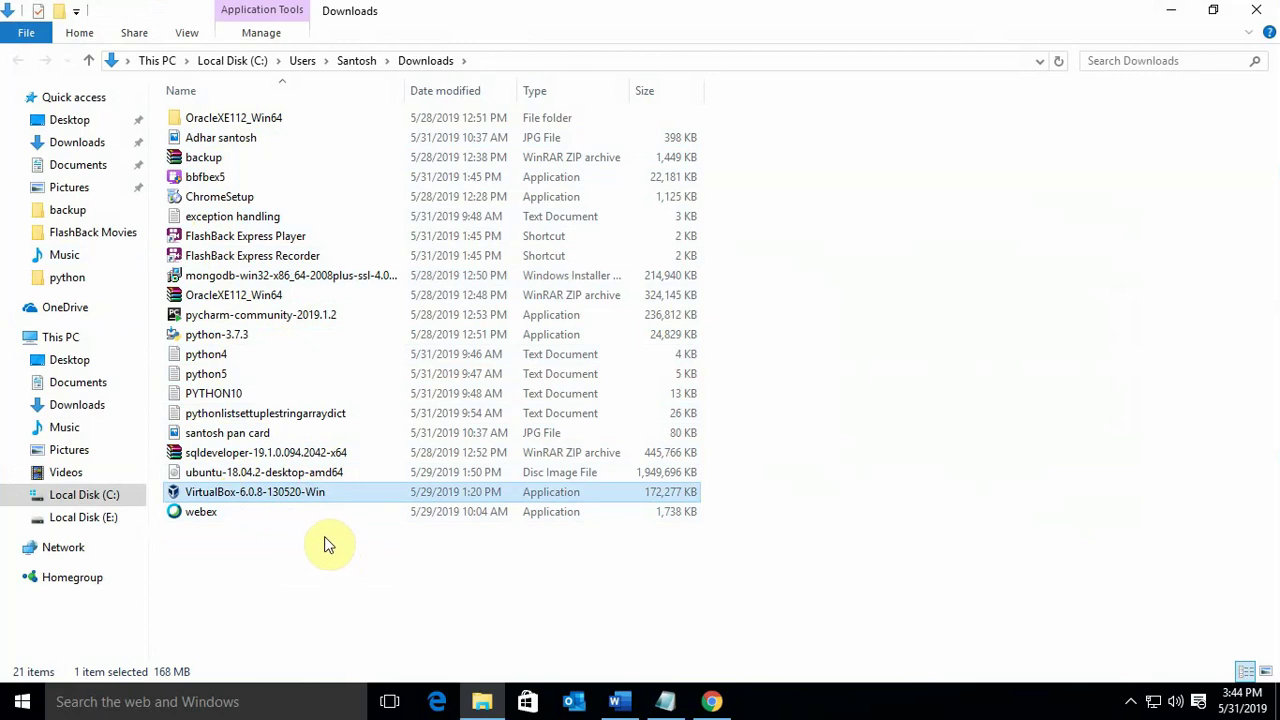
pyautogui.click(287, 473)
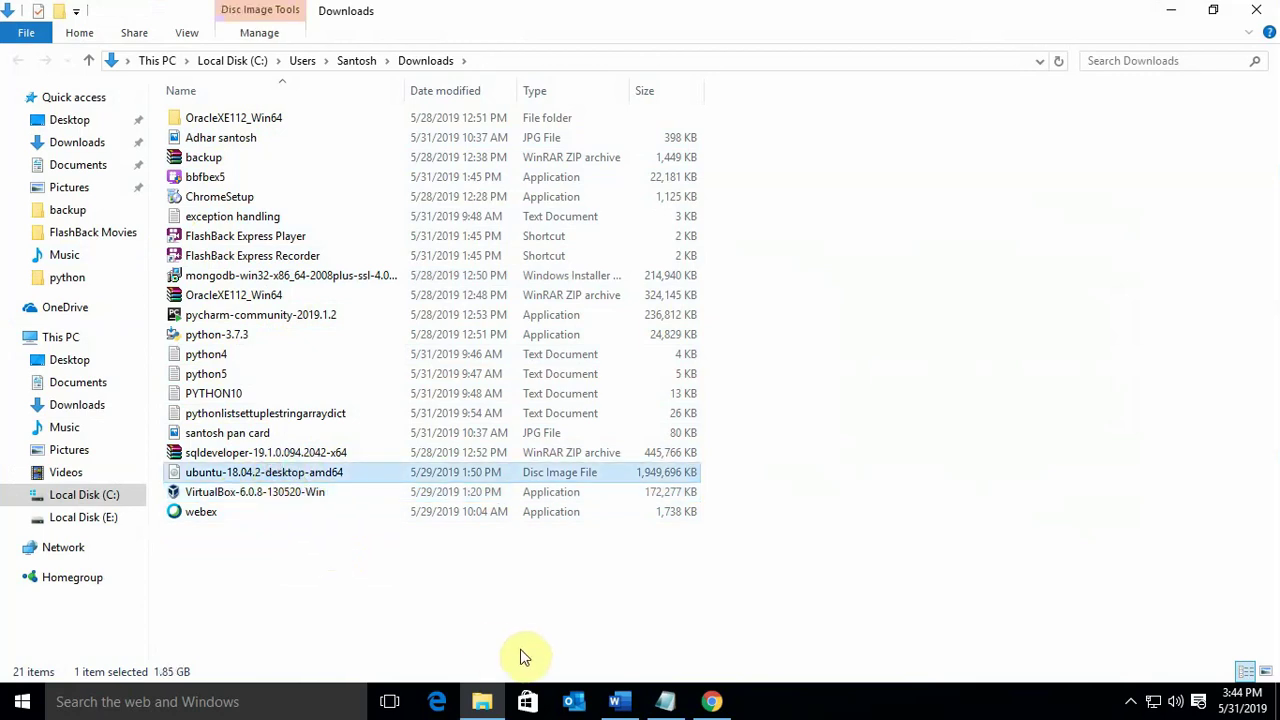
pyautogui.click(711, 702)
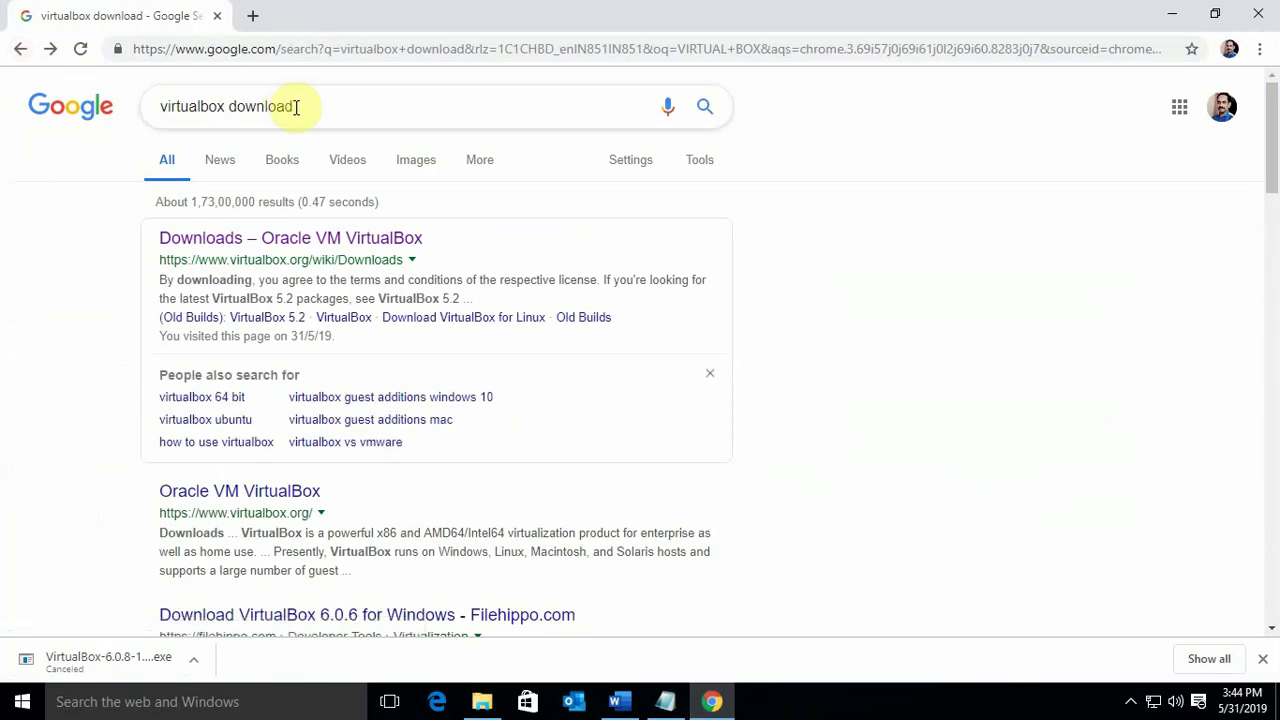
# Search Google for 'ubuntu download' and browse the Download Ubuntu Desktop page offering 18.04.2 LTS
pyautogui.write('UBUNTU')
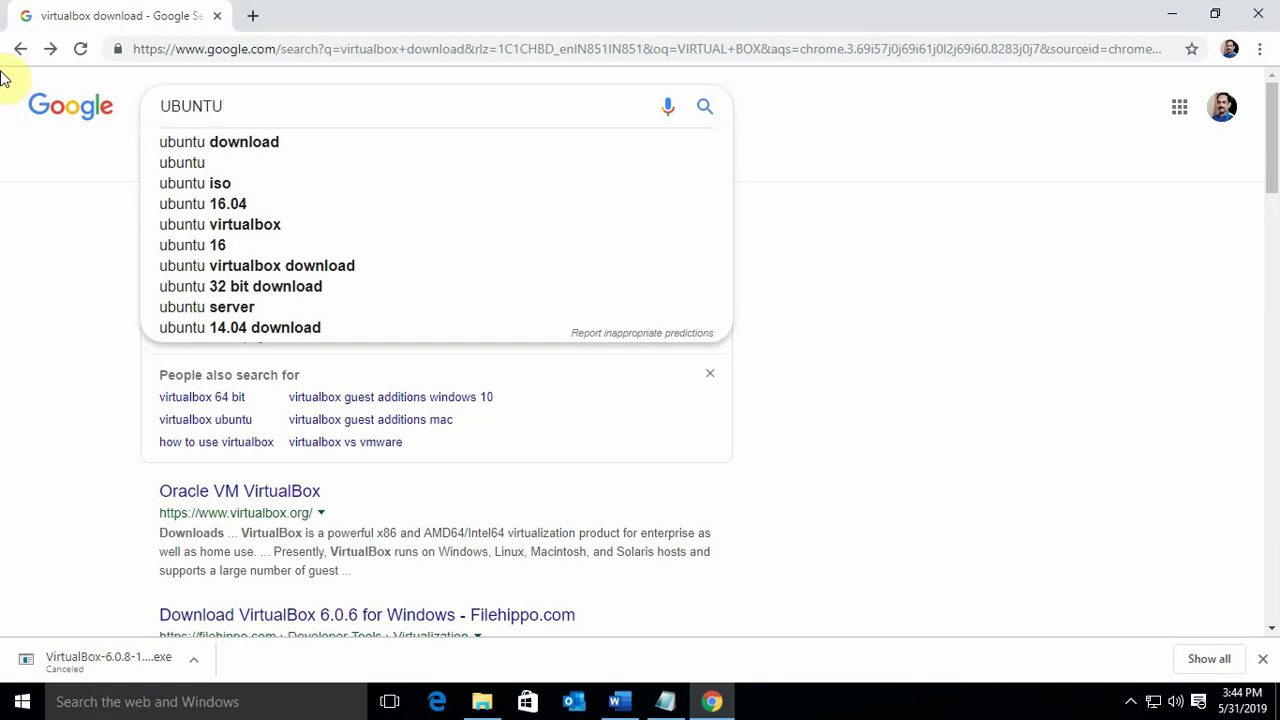
pyautogui.click(208, 145)
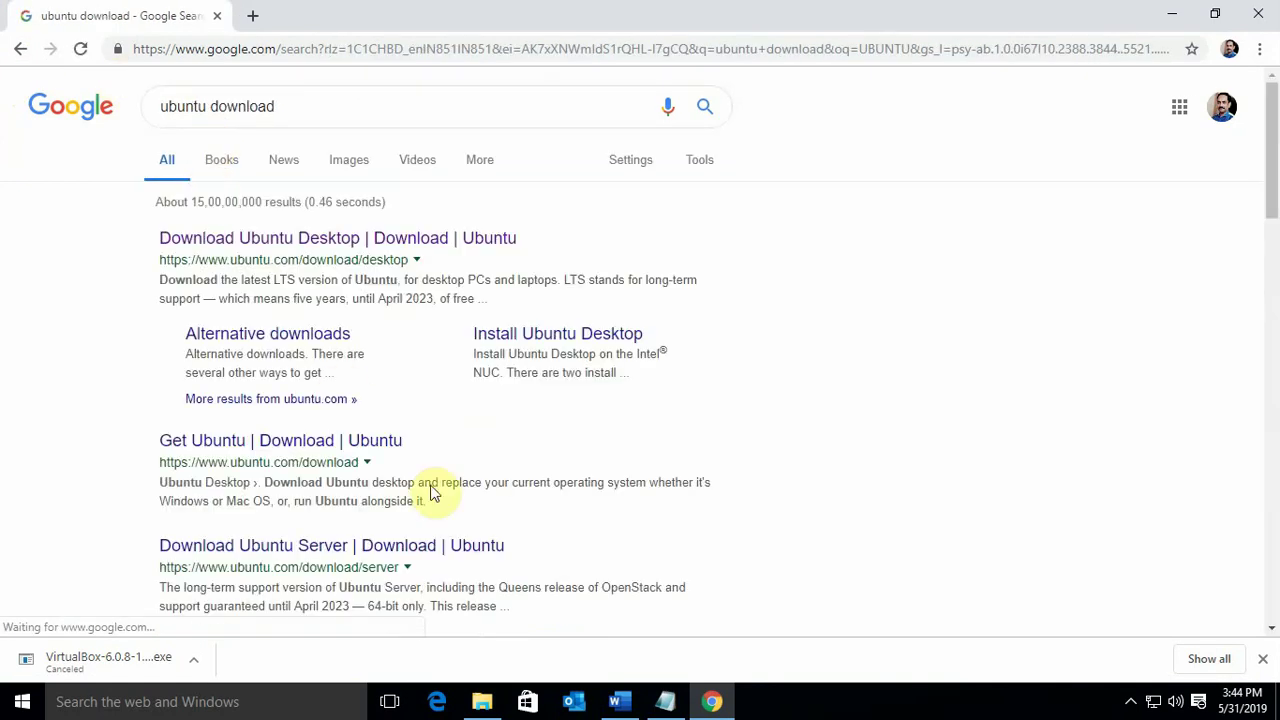
pyautogui.click(312, 240)
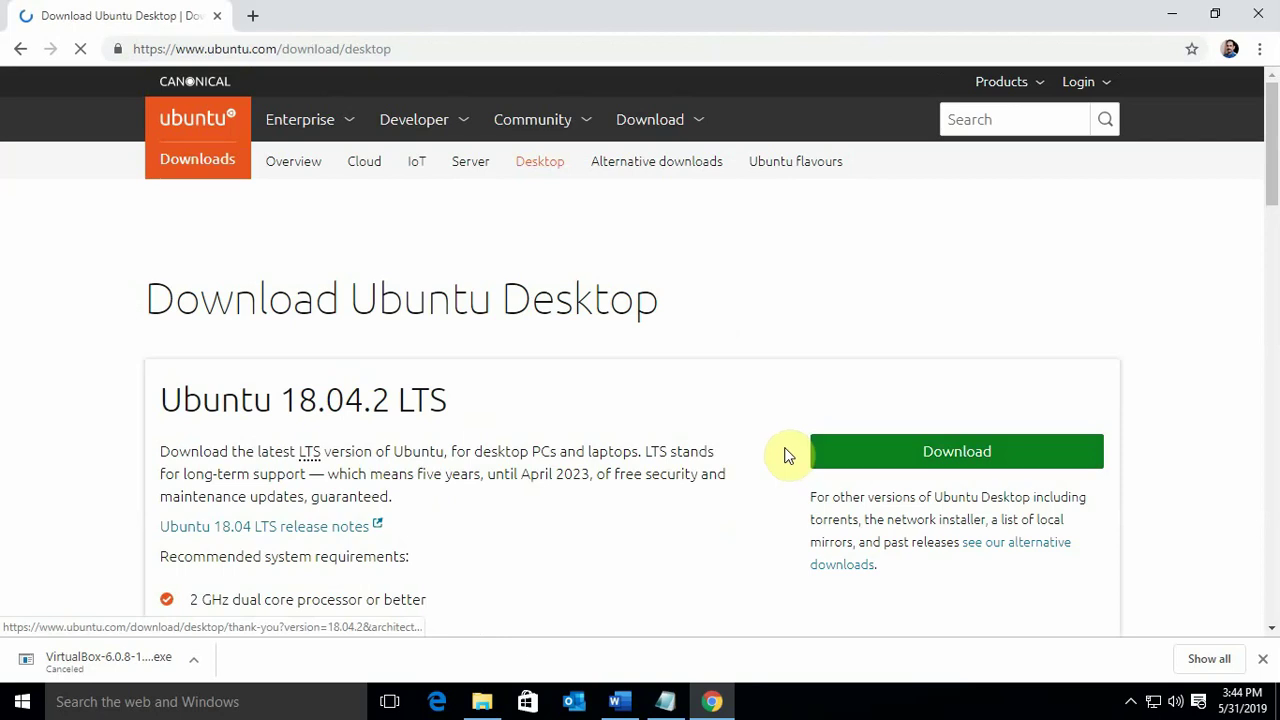
pyautogui.scroll(-2, 523, 528)
pyautogui.scroll(2, 523, 525)
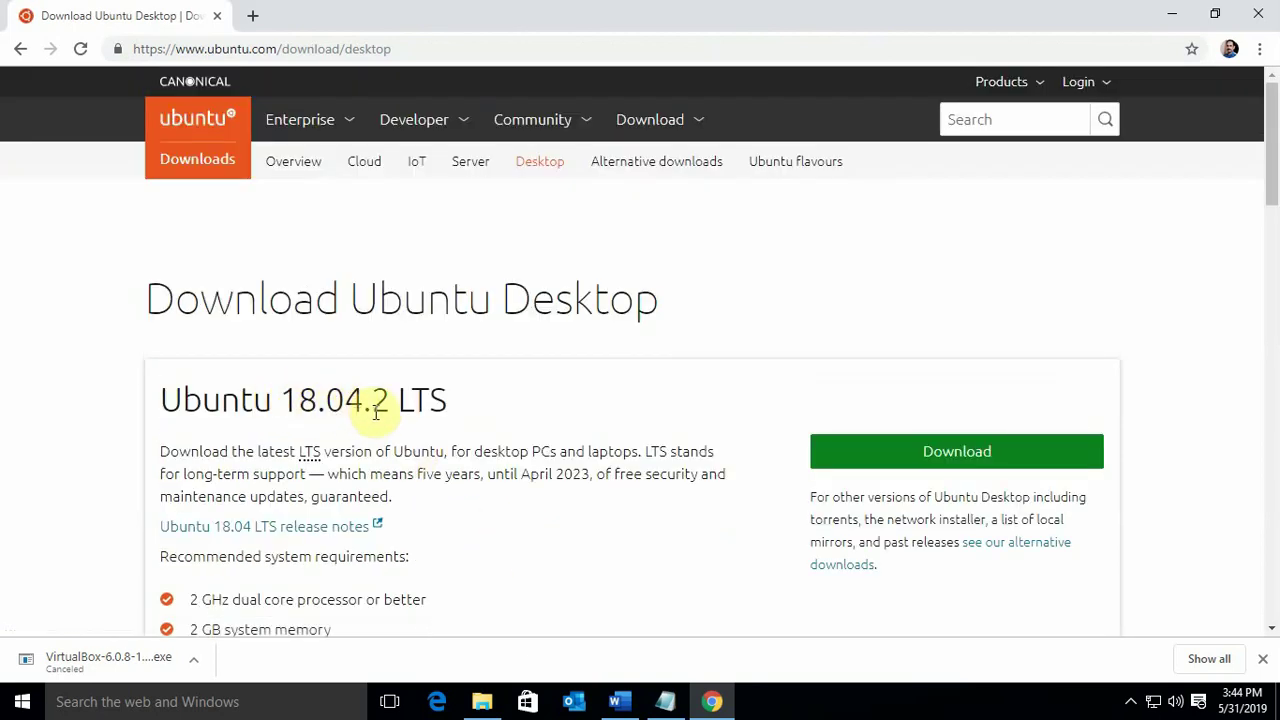
pyautogui.scroll(-3, 500, 549)
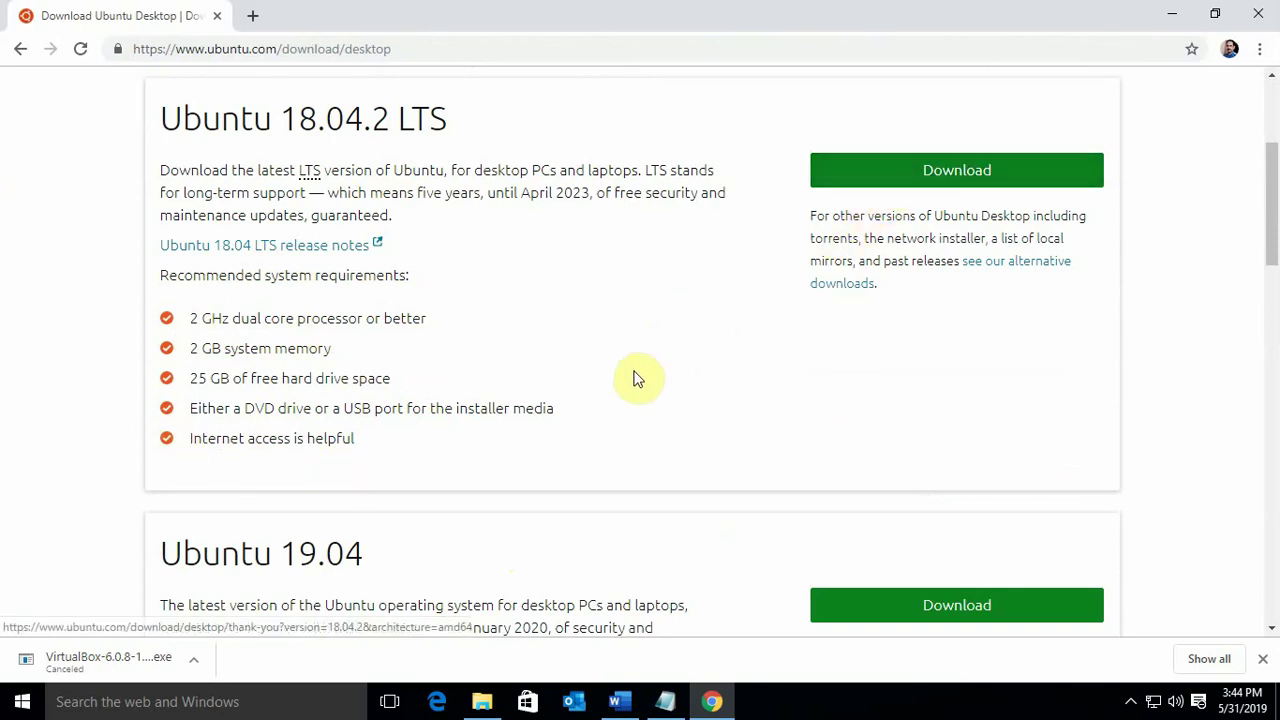
pyautogui.scroll(-3, 636, 376)
pyautogui.scroll(5, 640, 389)
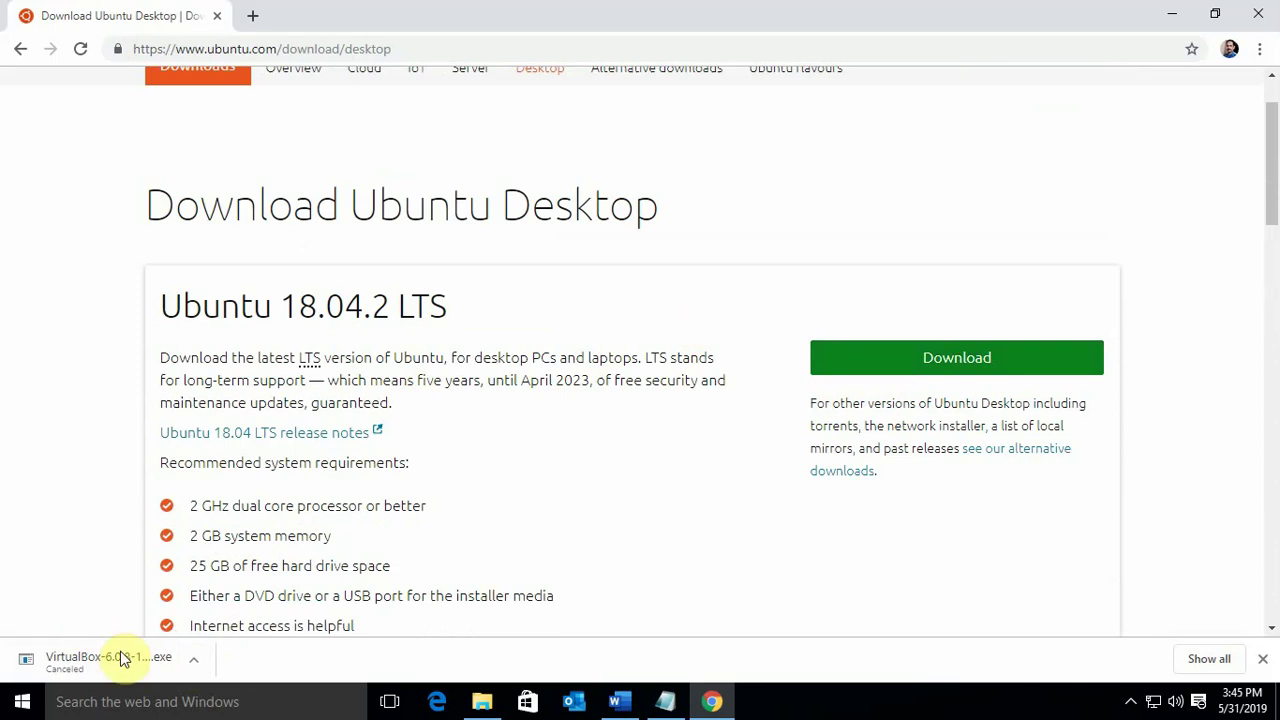
pyautogui.click(888, 363)
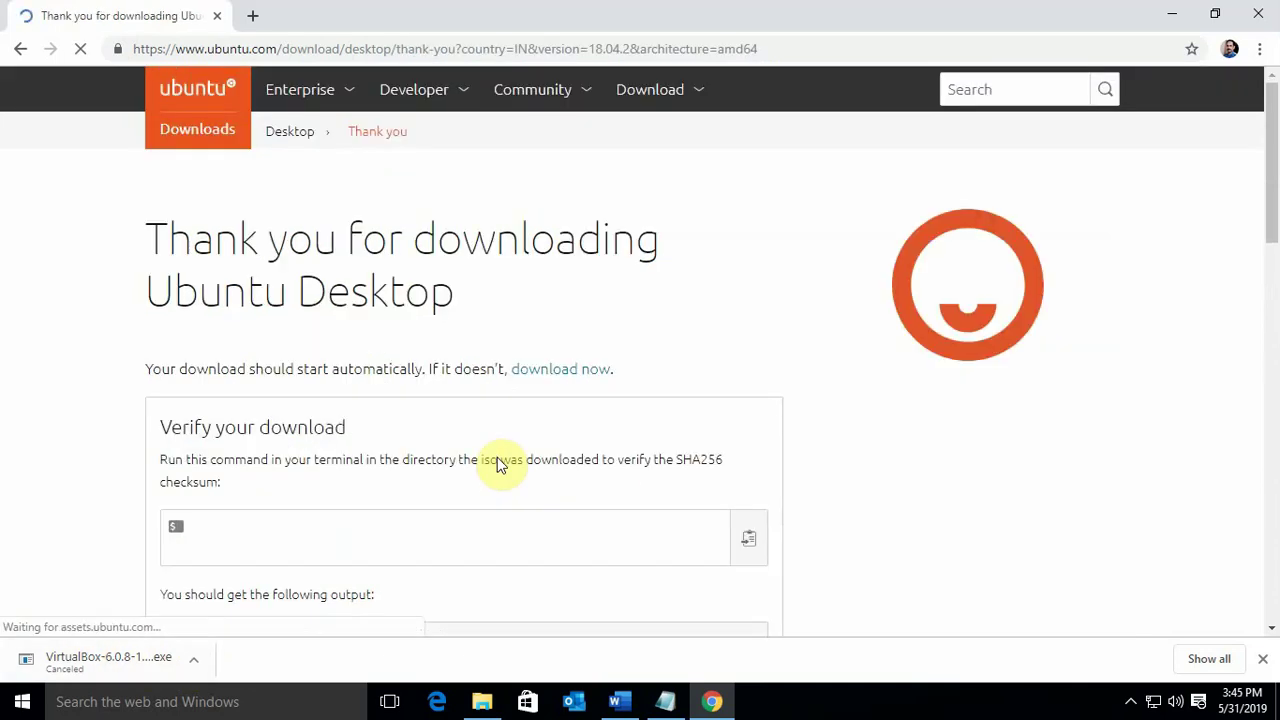
pyautogui.scroll(-4, 466, 485)
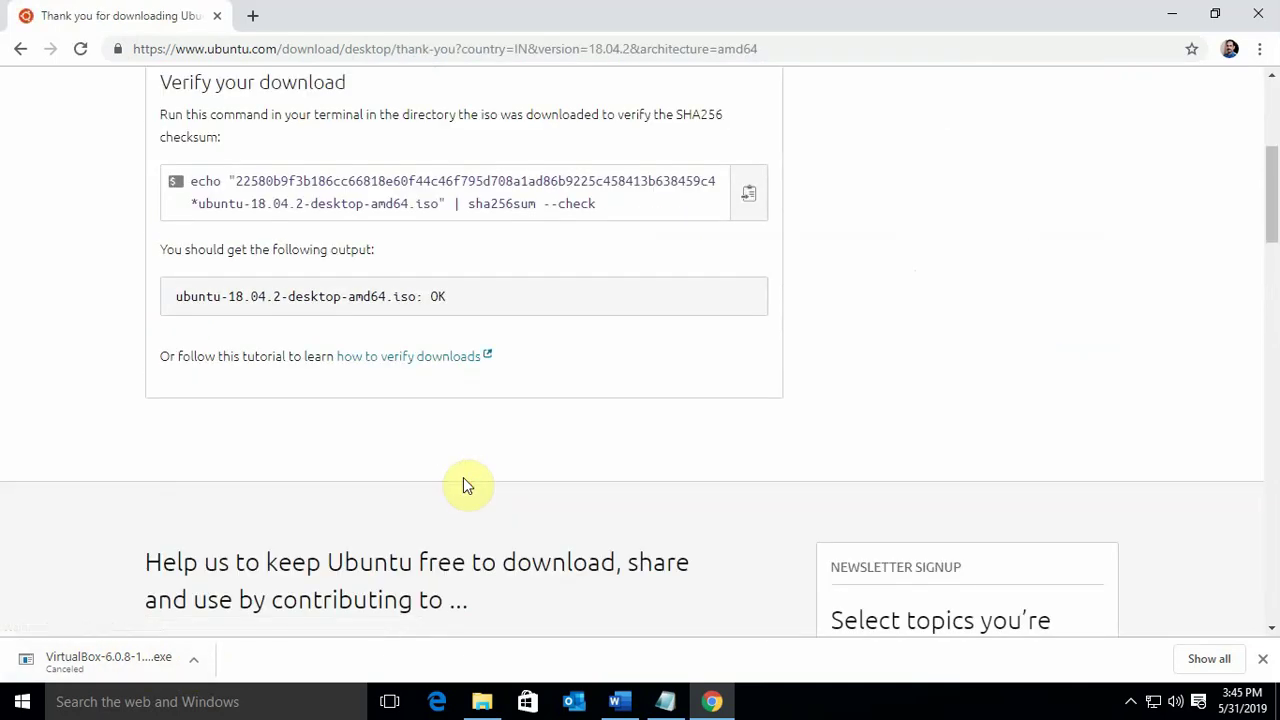
pyautogui.scroll(-4, 462, 485)
pyautogui.scroll(-2, 462, 485)
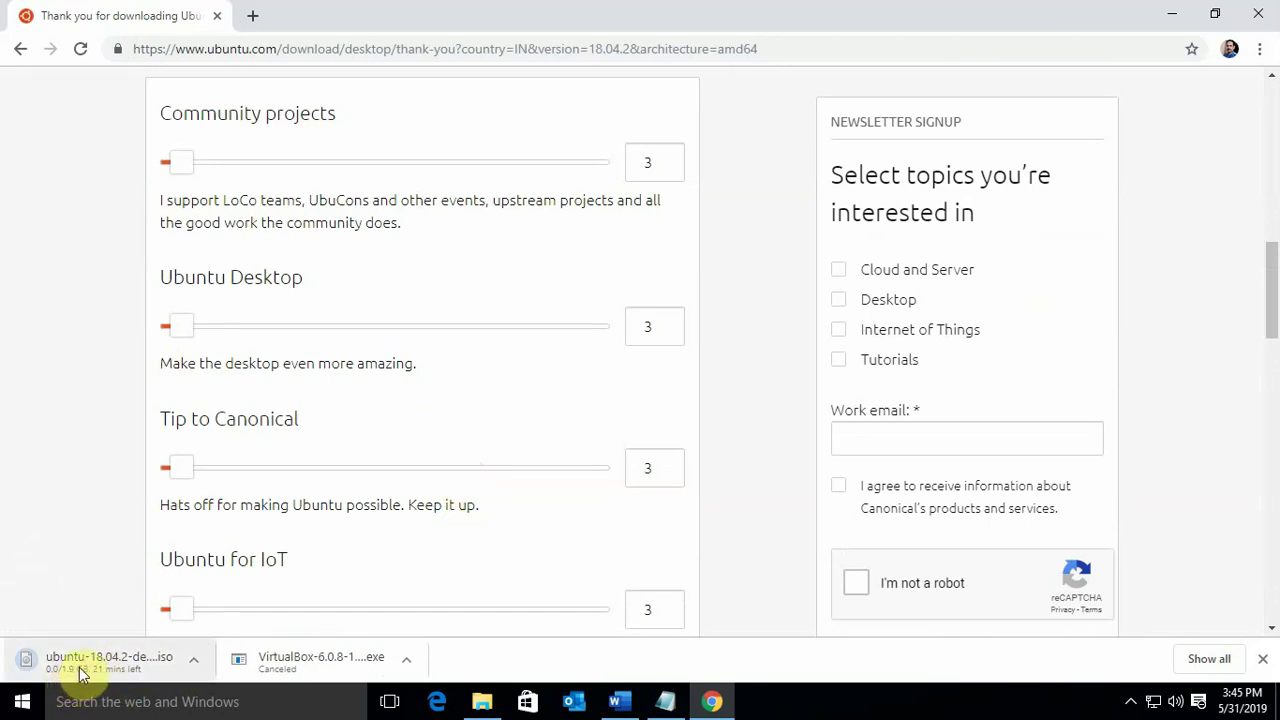
pyautogui.click(193, 660)
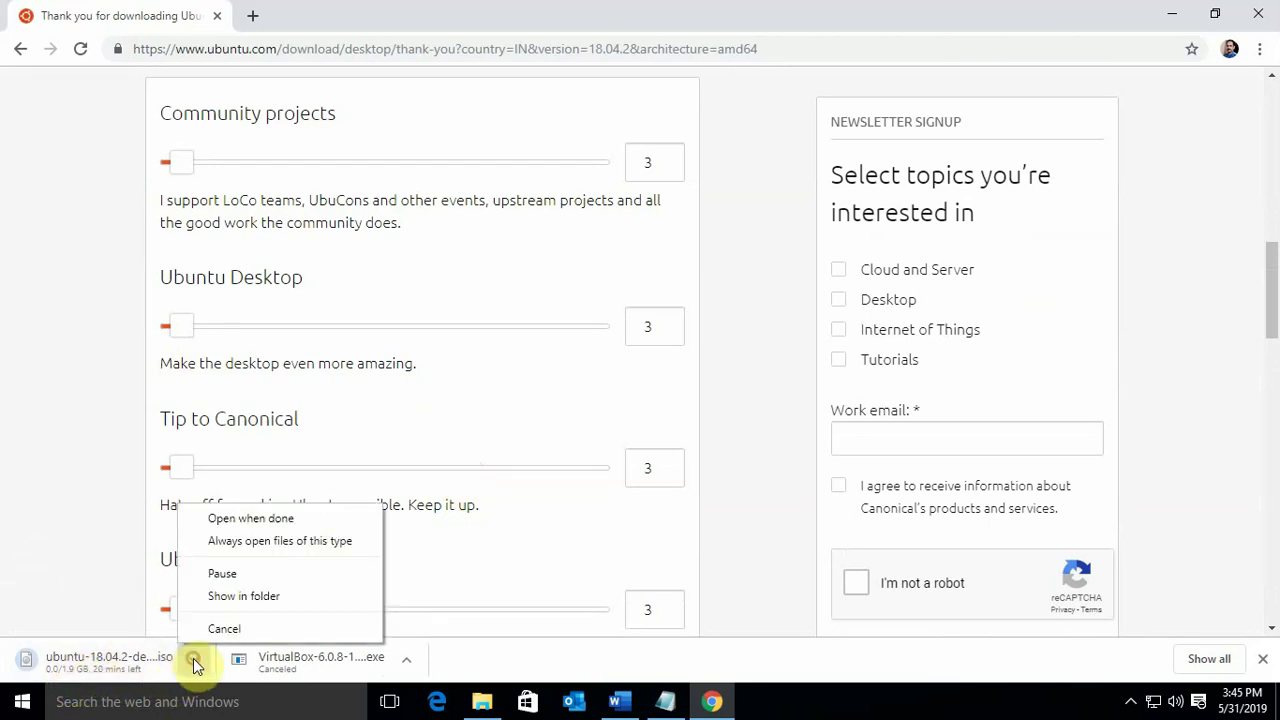
pyautogui.click(222, 629)
pyautogui.scroll(-6, 343, 531)
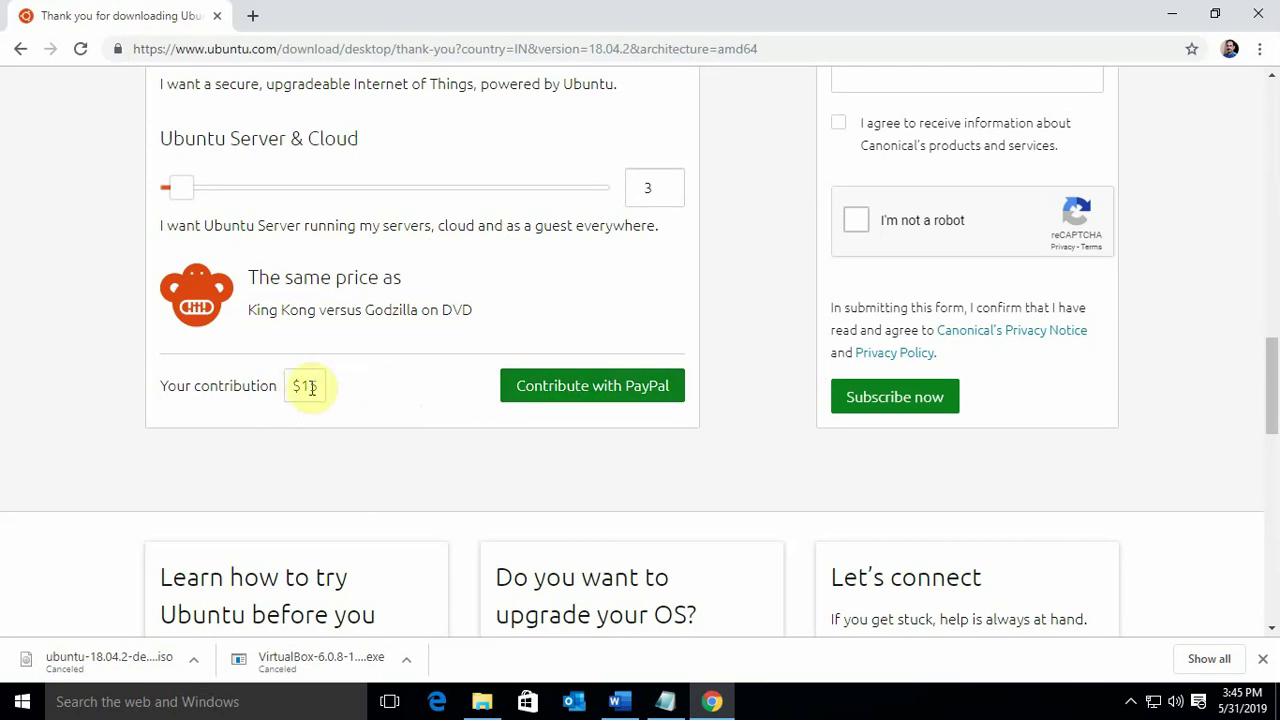
pyautogui.click(292, 385)
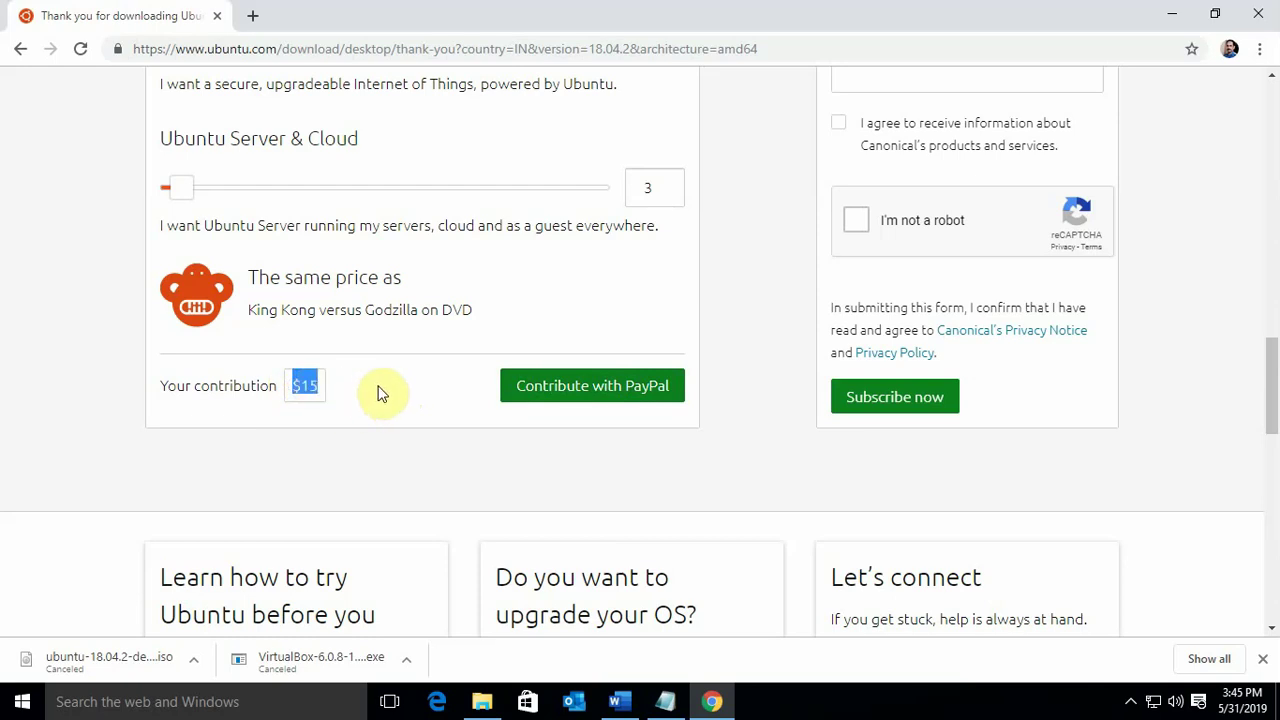
pyautogui.scroll(4, 429, 449)
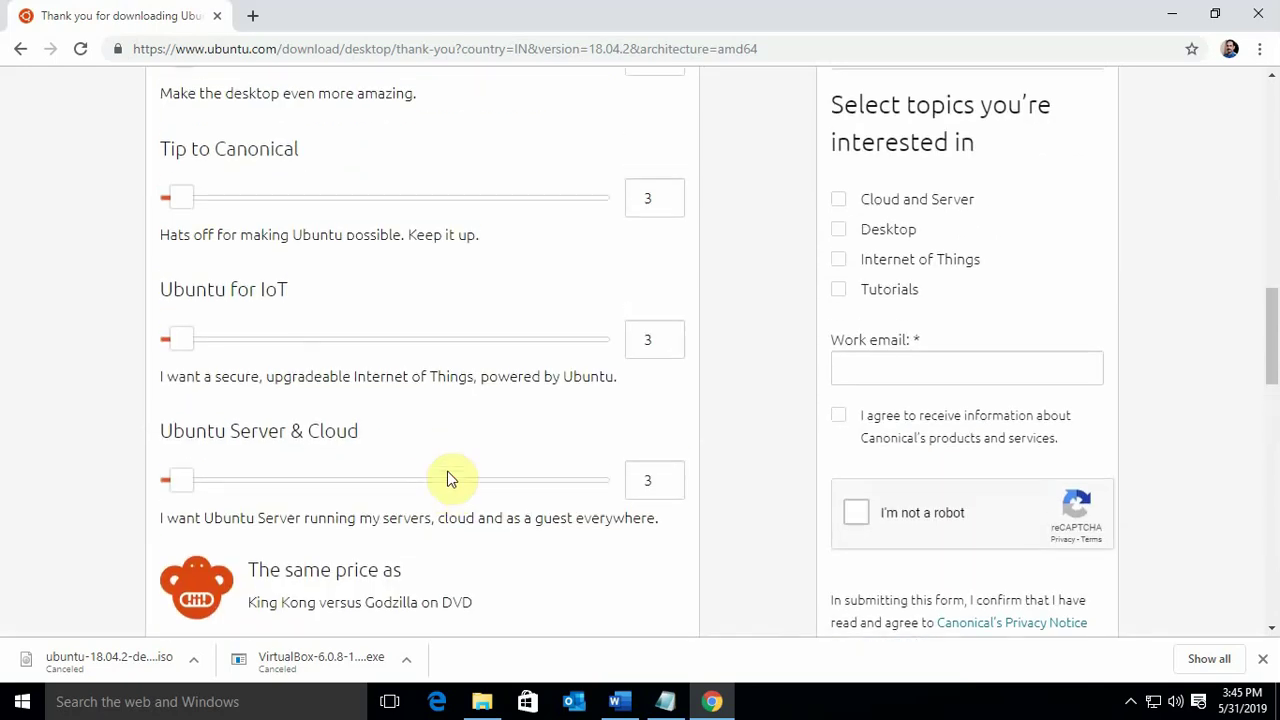
pyautogui.scroll(-4, 465, 490)
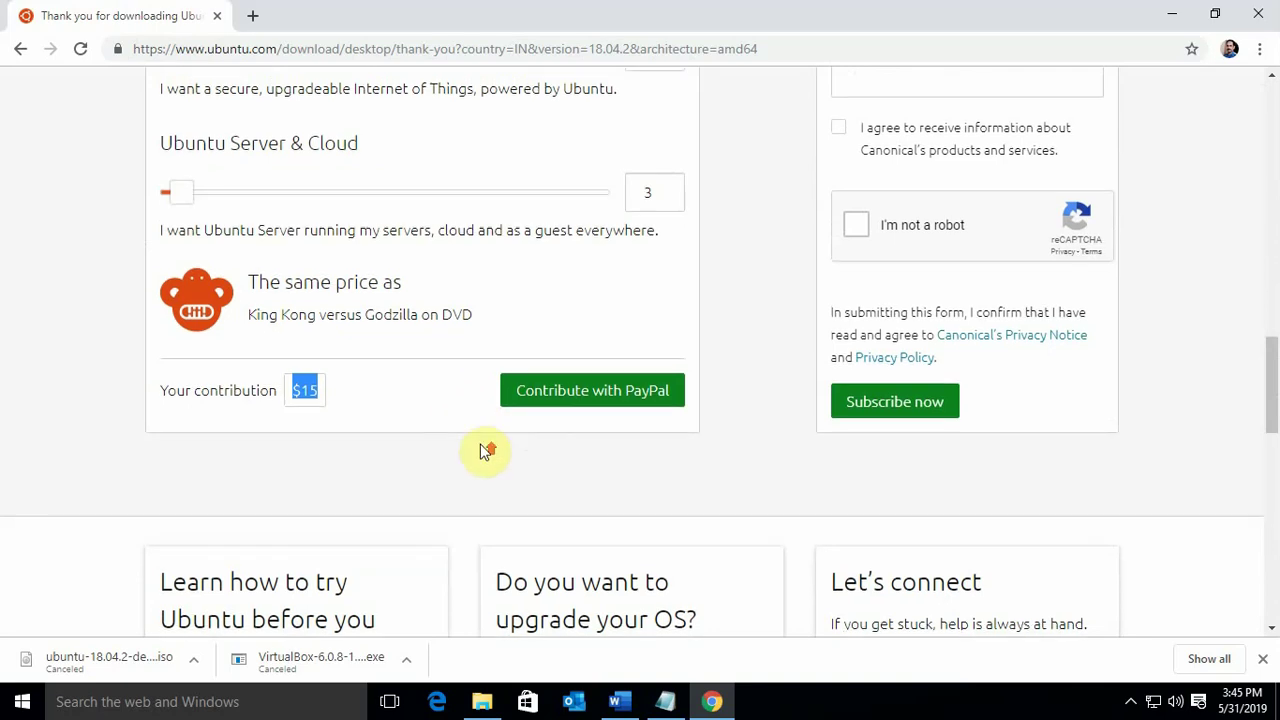
pyautogui.scroll(18, 486, 449)
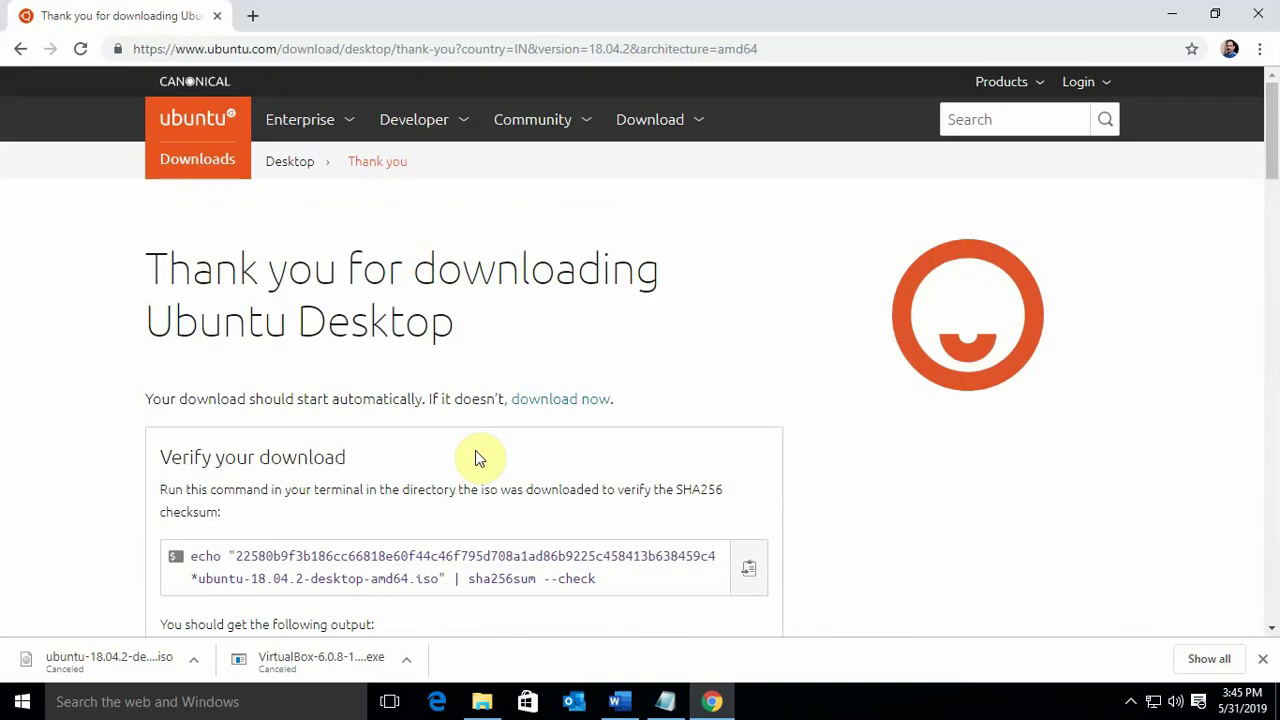
pyautogui.scroll(-15, 476, 455)
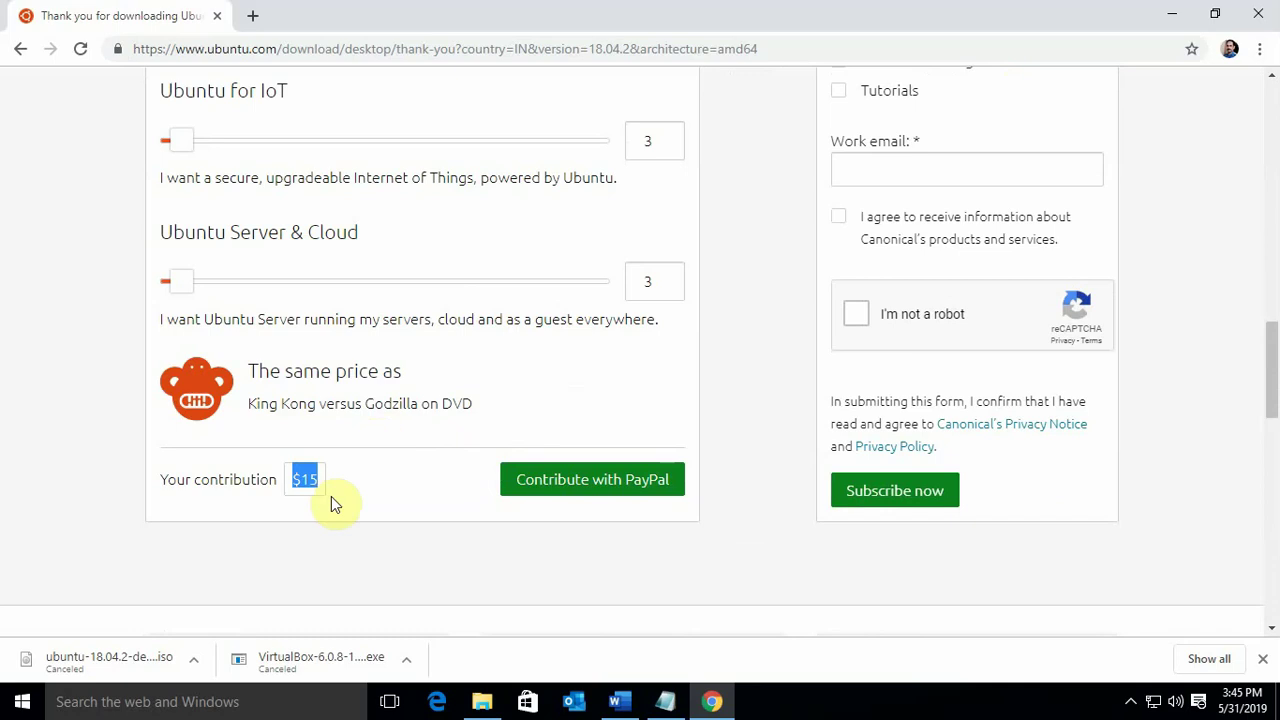
pyautogui.scroll(15, 560, 540)
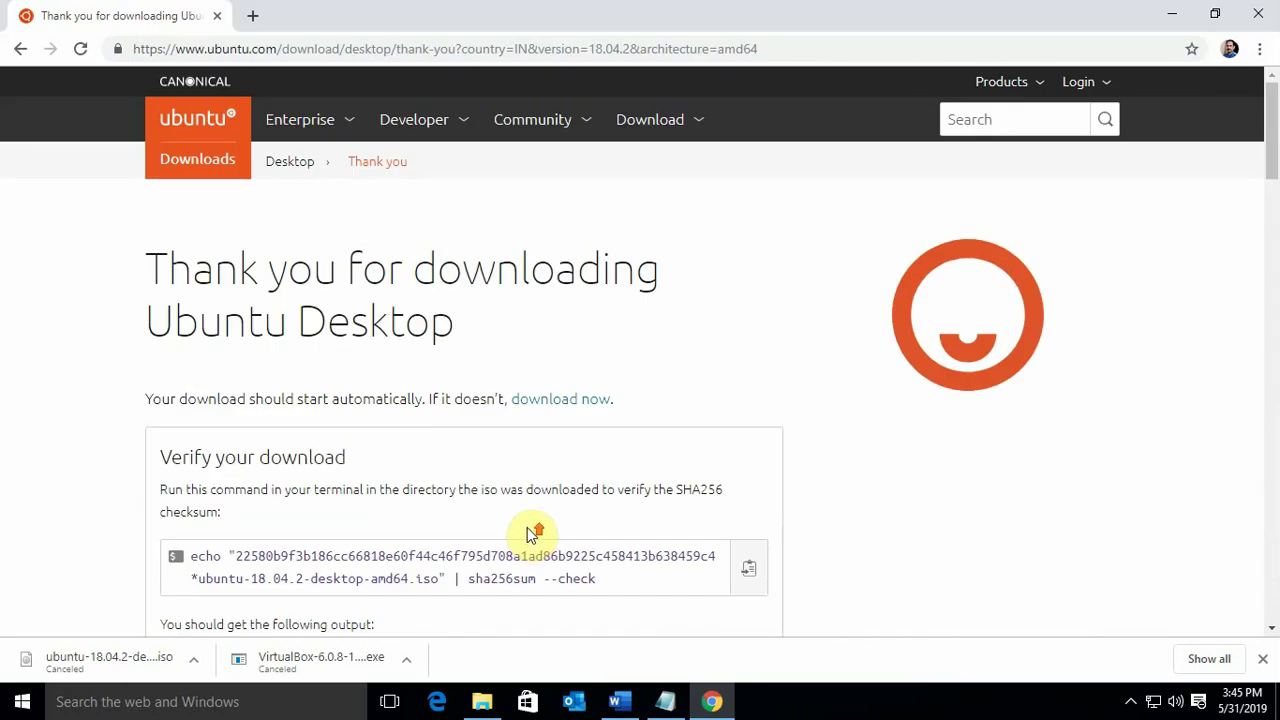
# Close Chrome and launch the VirtualBox 6.0.8 installer from the Downloads folder
pyautogui.click(1262, 13)
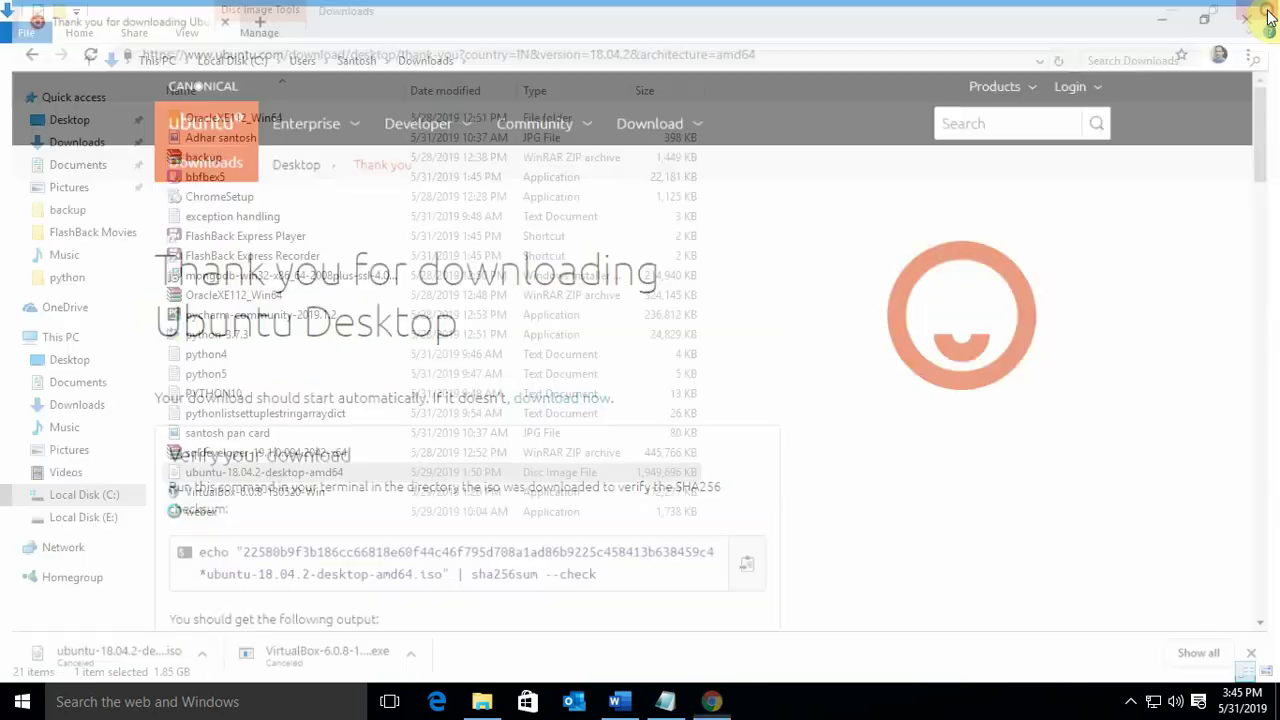
pyautogui.click(232, 480)
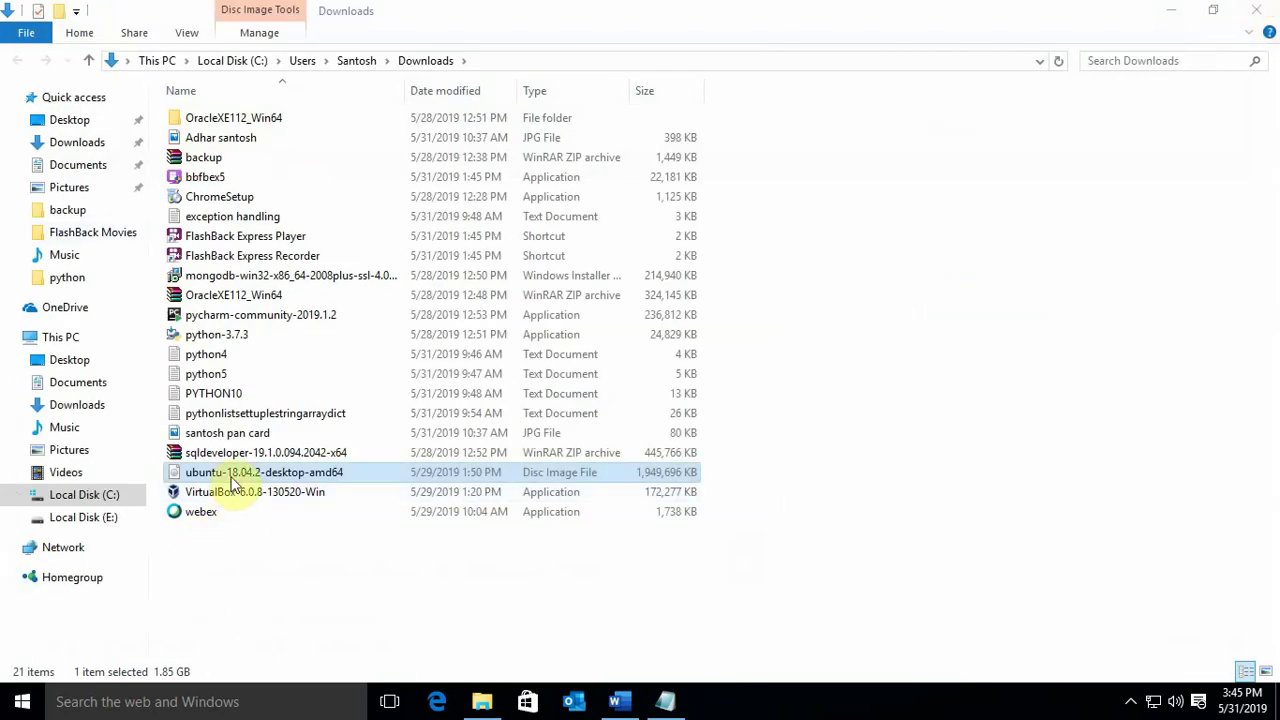
pyautogui.doubleClick(232, 492)
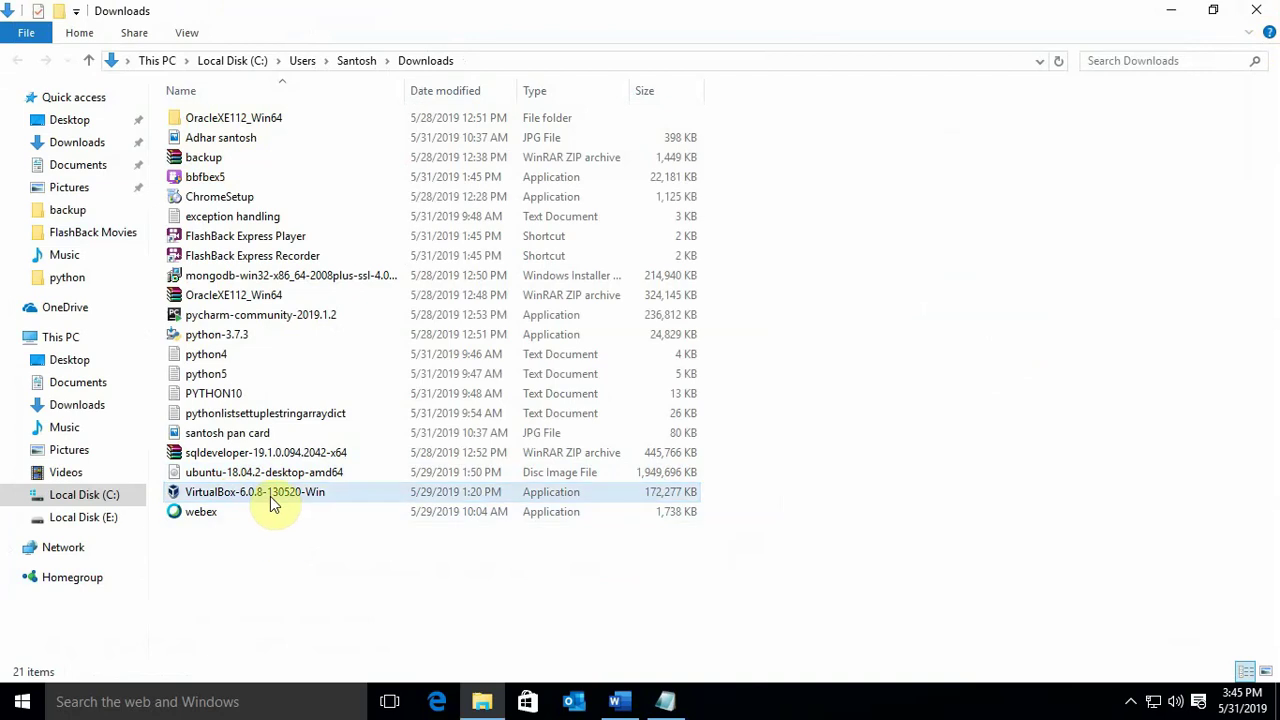
pyautogui.doubleClick(271, 498)
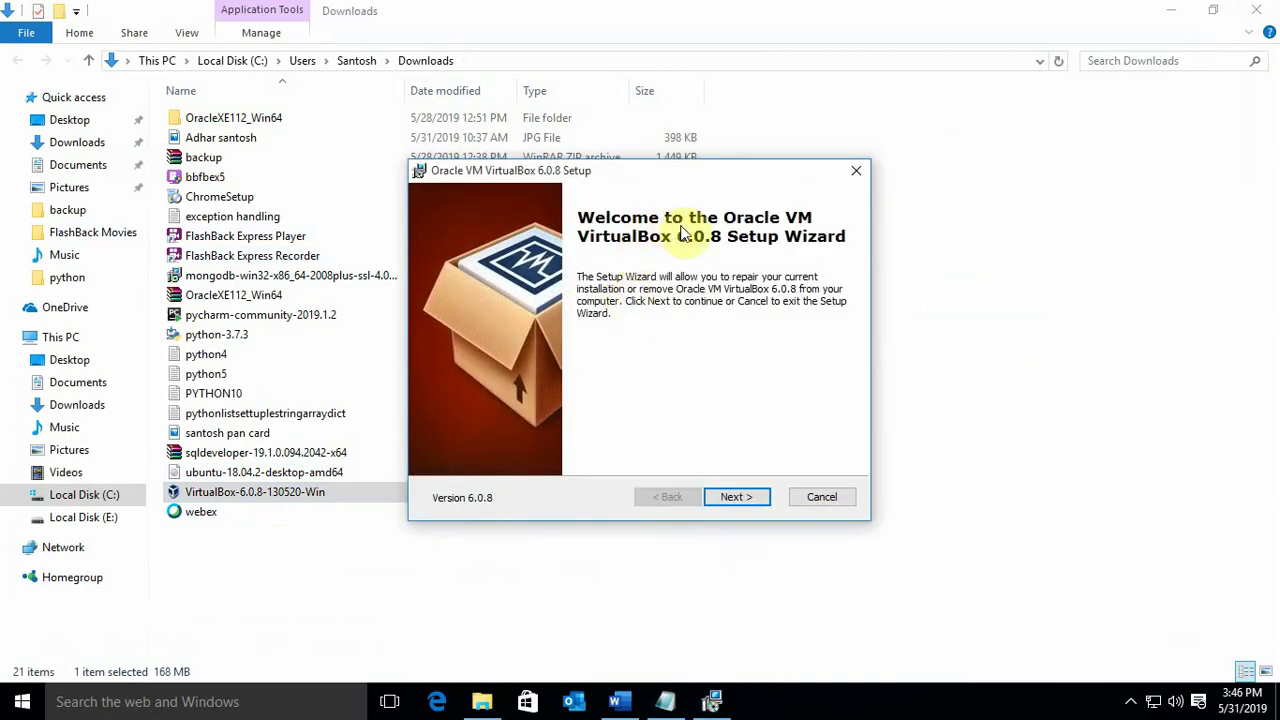
# Cancel the VirtualBox setup past the welcome page and close the Downloads window
pyautogui.click(733, 499)
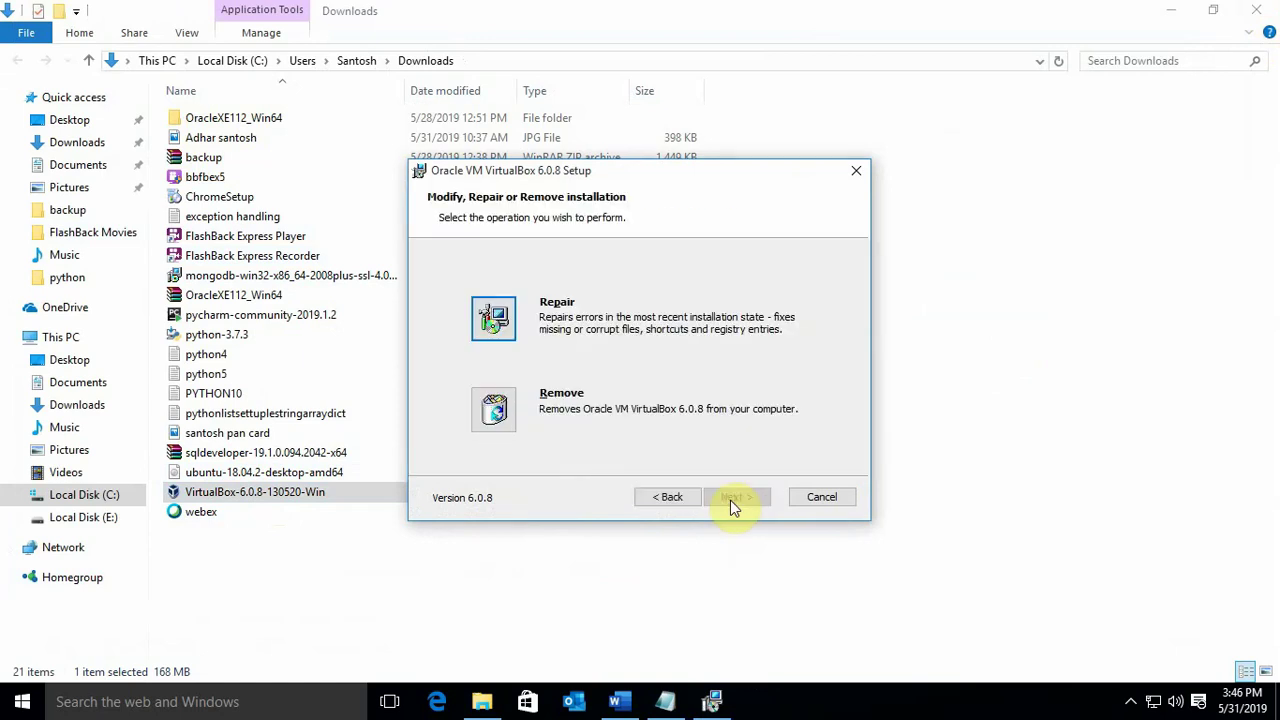
pyautogui.moveTo(571, 171); pyautogui.dragTo(567, 105)
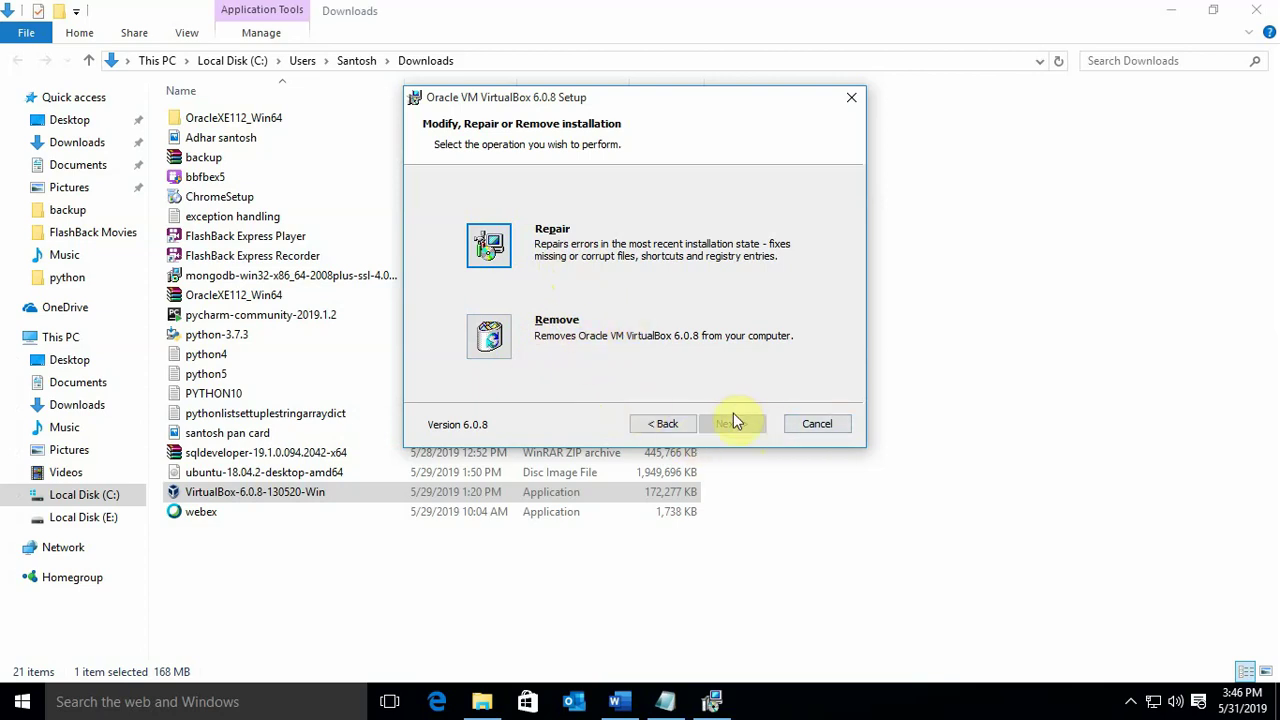
pyautogui.click(818, 426)
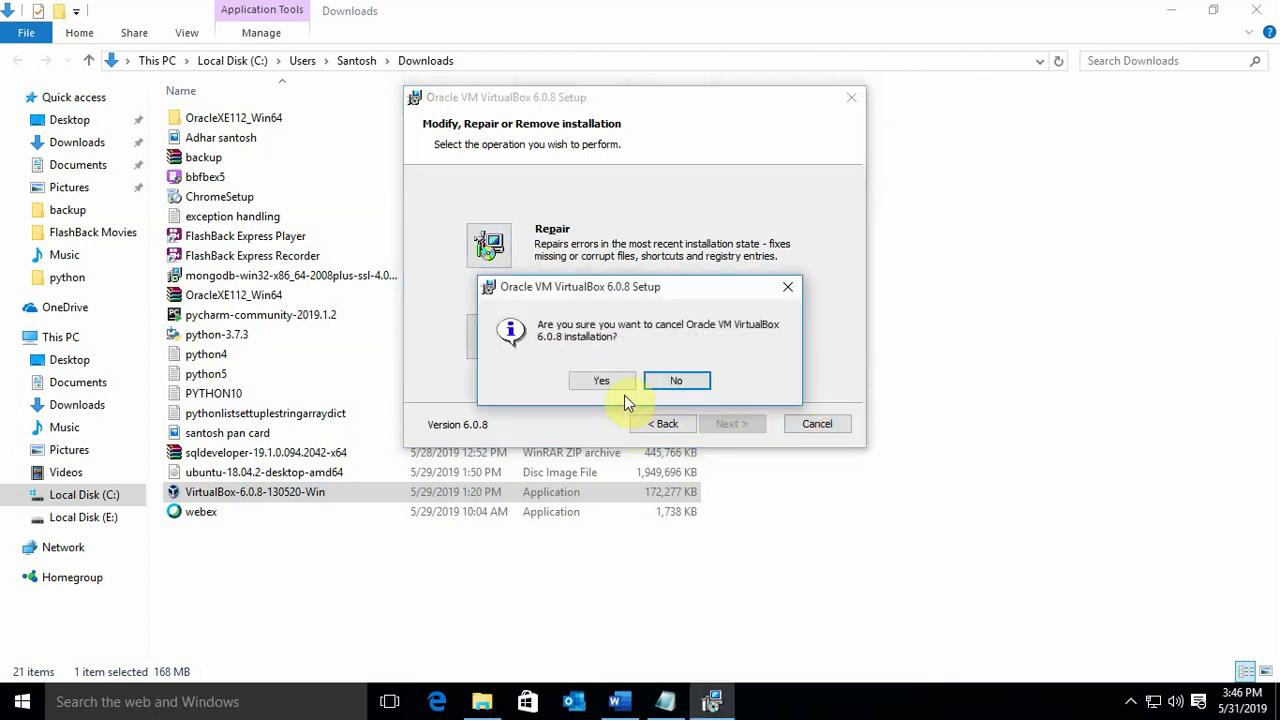
pyautogui.click(620, 388)
pyautogui.click(748, 494)
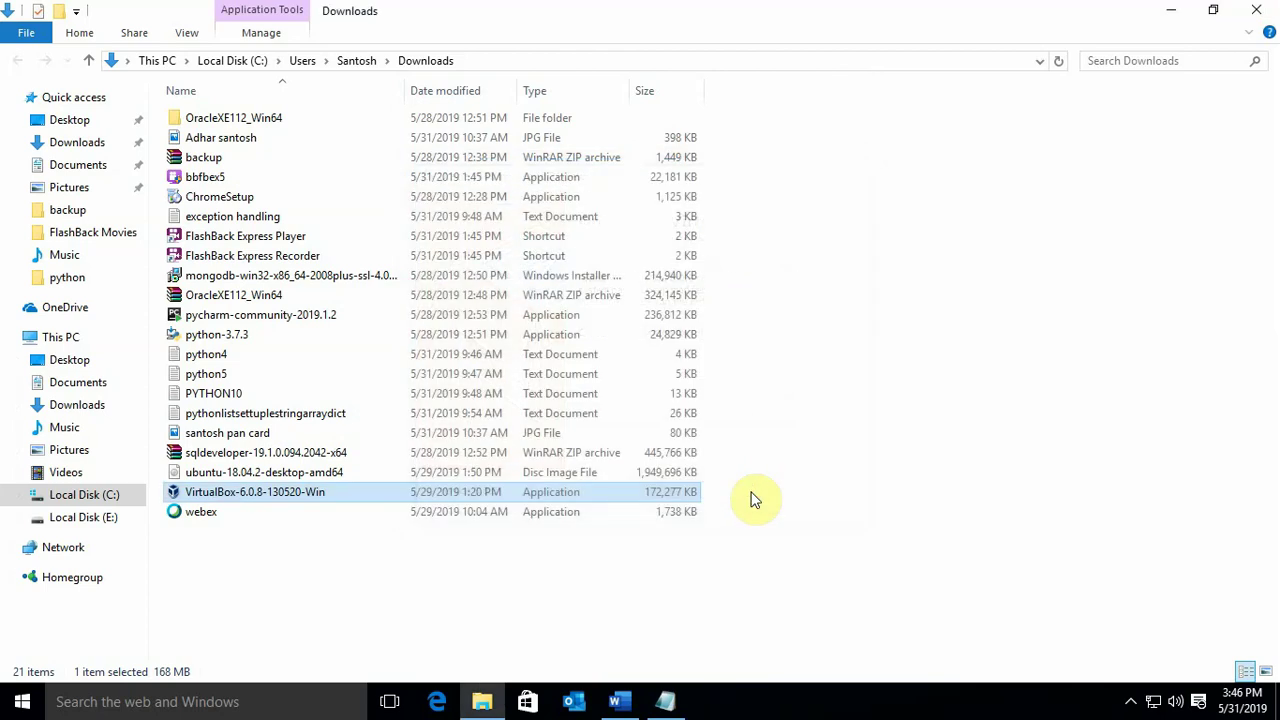
pyautogui.click(1256, 10)
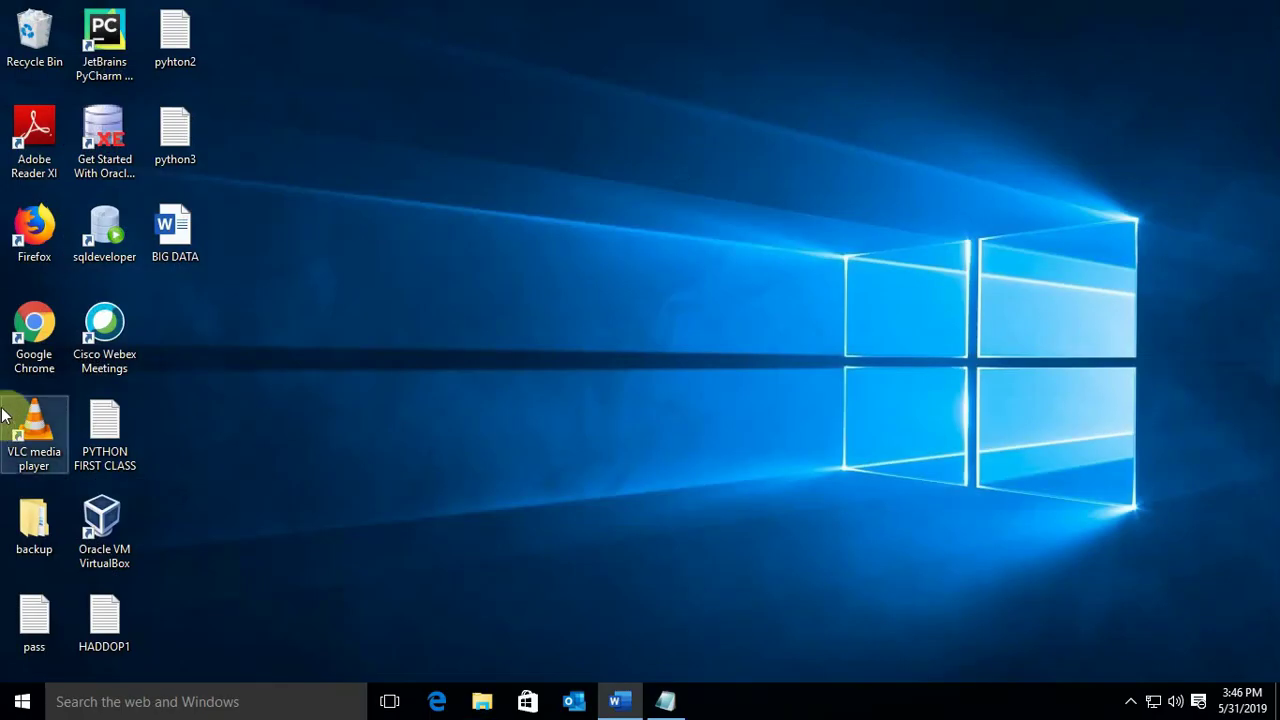
# Launch VirtualBox from its desktop shortcut, restore the Manager window, and start a new machine
pyautogui.click(107, 566)
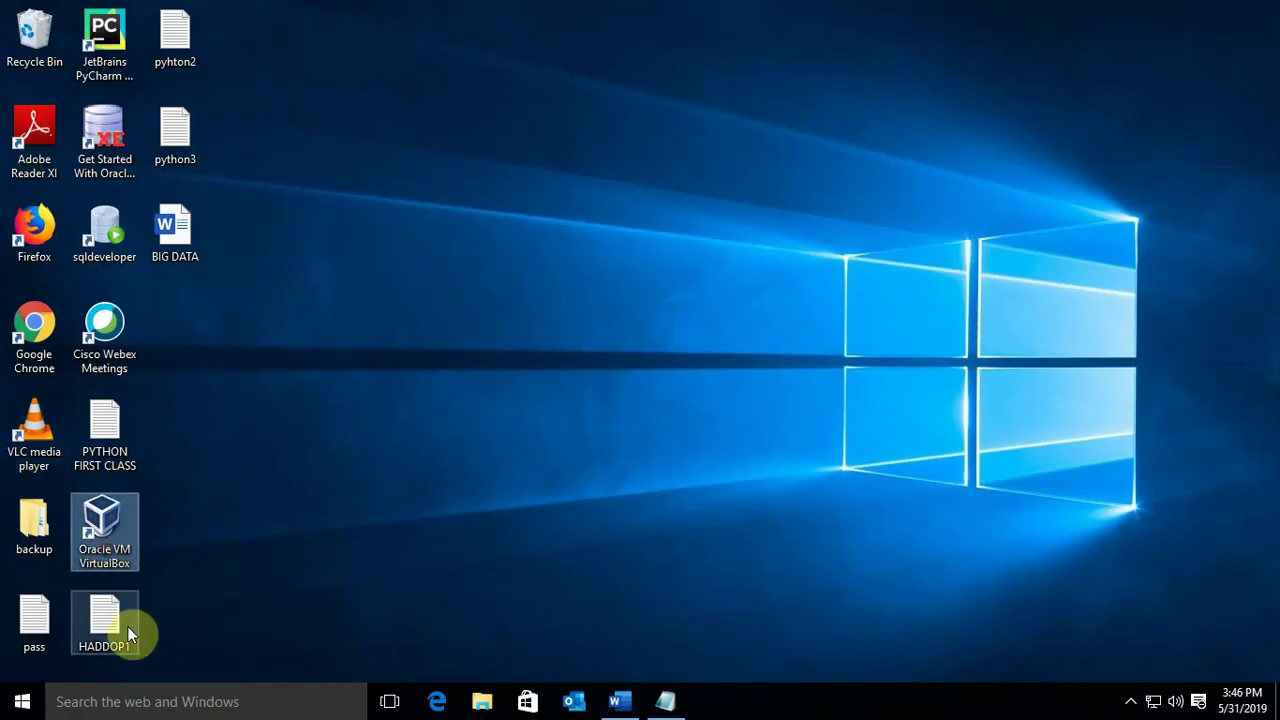
pyautogui.doubleClick(126, 550)
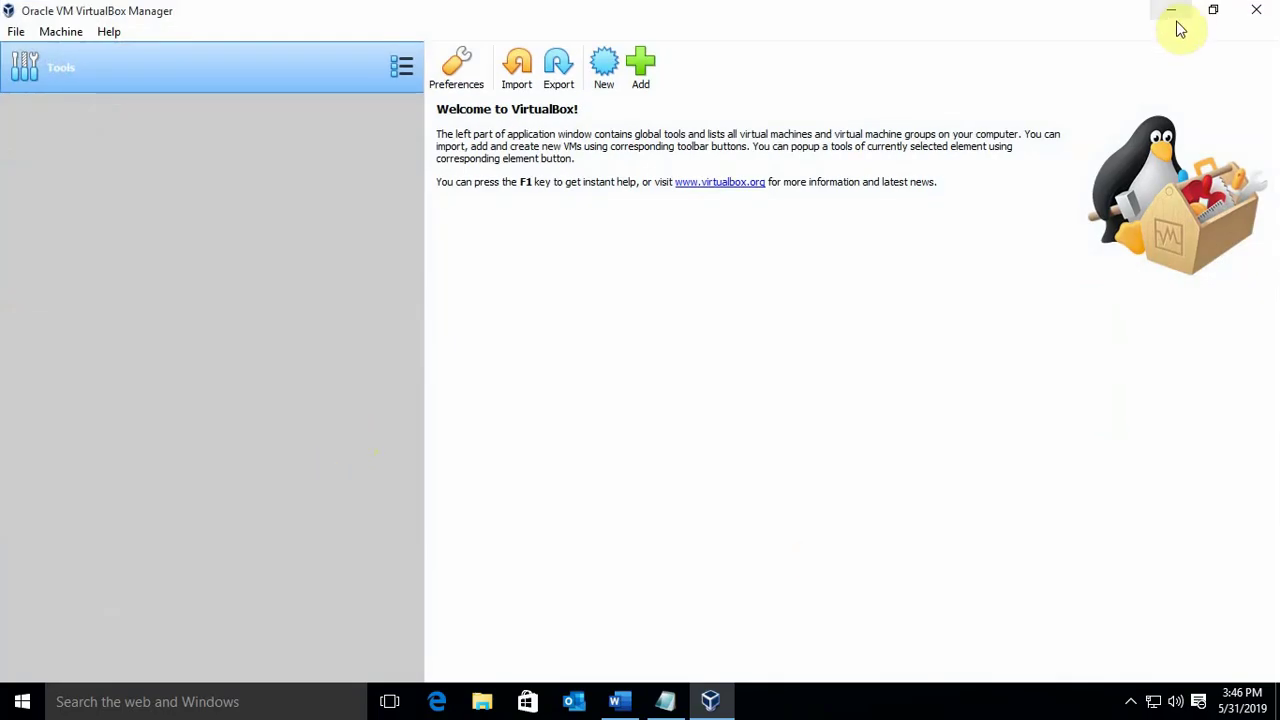
pyautogui.click(1212, 12)
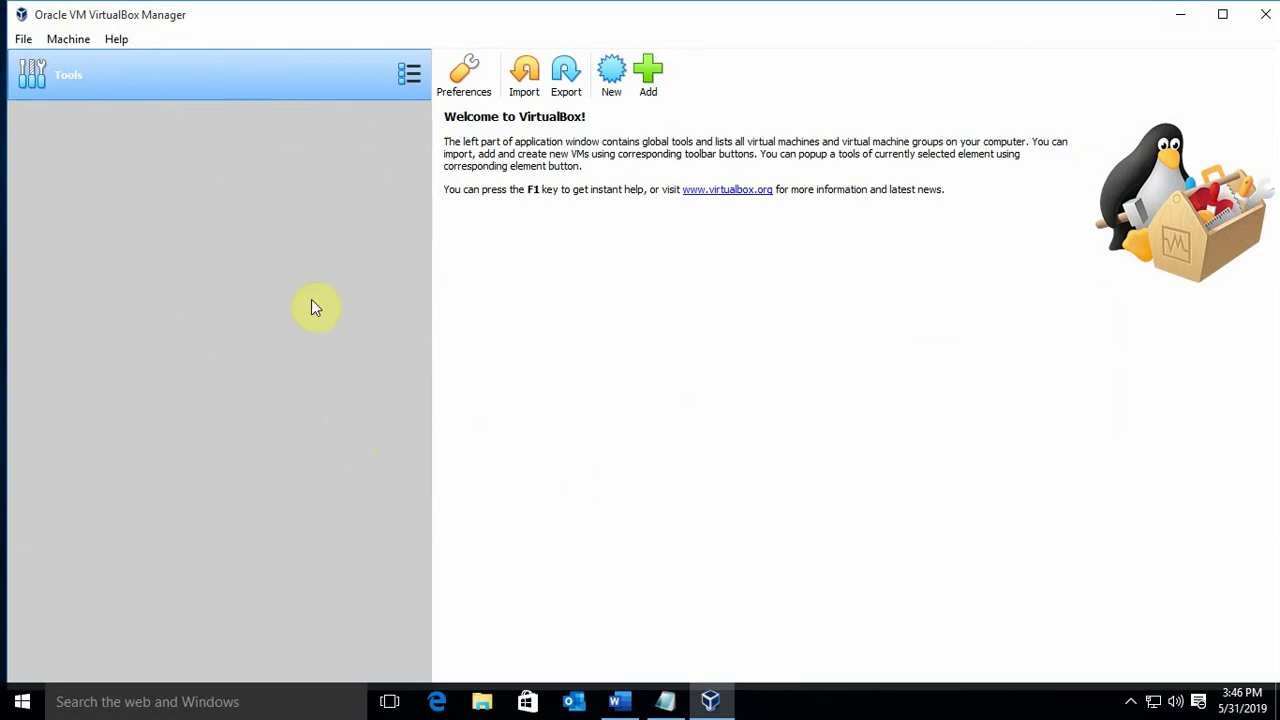
pyautogui.click(614, 89)
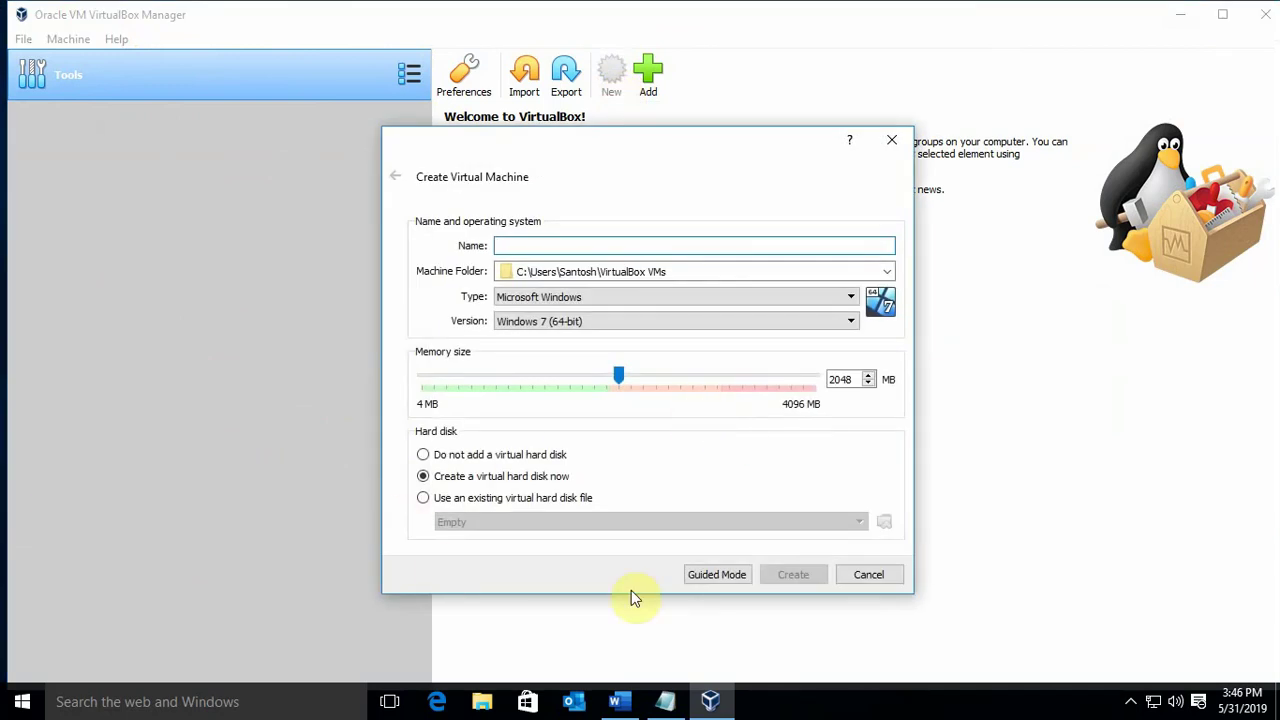
# Name the machine UBUNTU with type Linux and version Ubuntu (64-bit) in guided mode
pyautogui.click(732, 574)
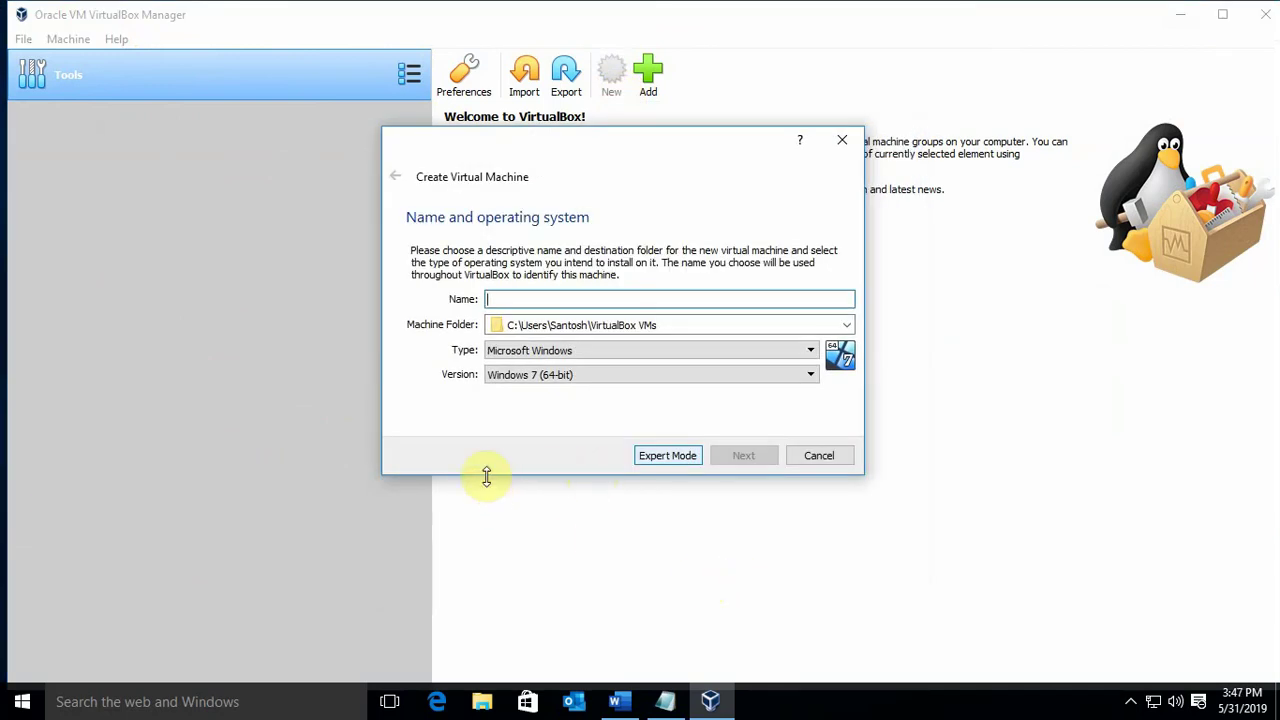
pyautogui.moveTo(549, 149); pyautogui.dragTo(598, 93)
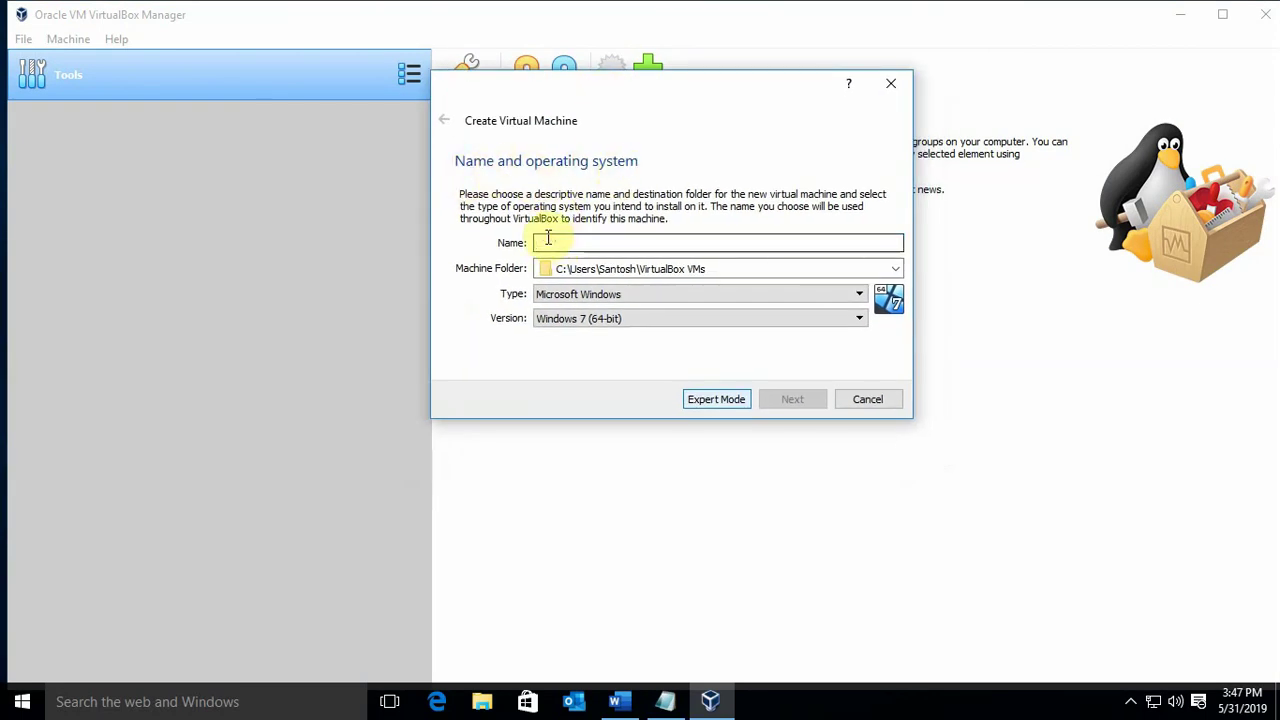
pyautogui.write('Ub')
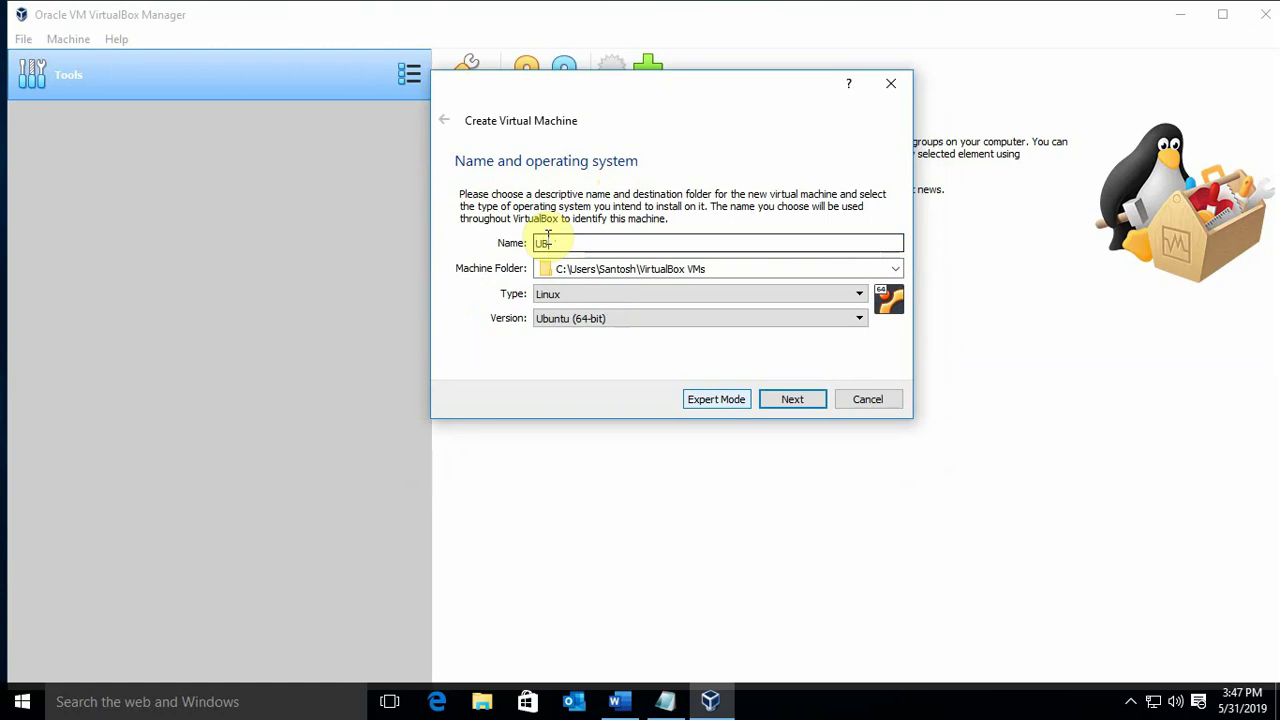
pyautogui.press('BackSpace')
pyautogui.press('BackSpace')
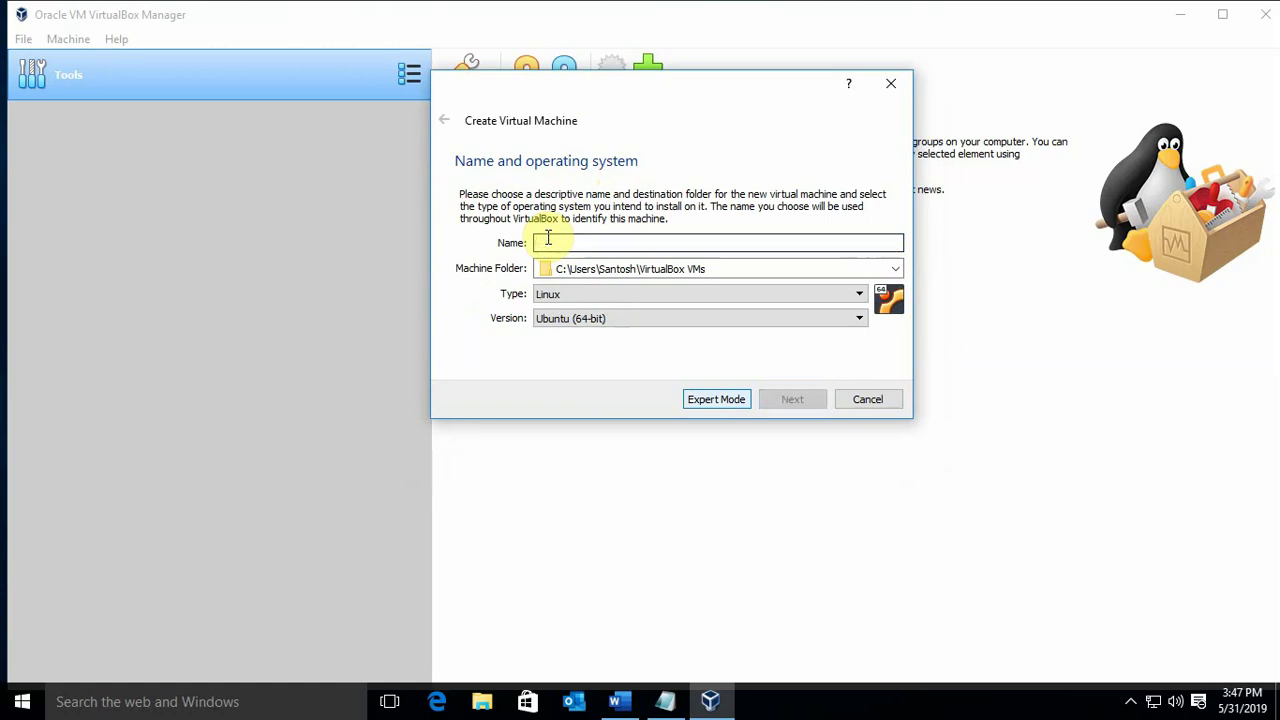
pyautogui.write('Ub')
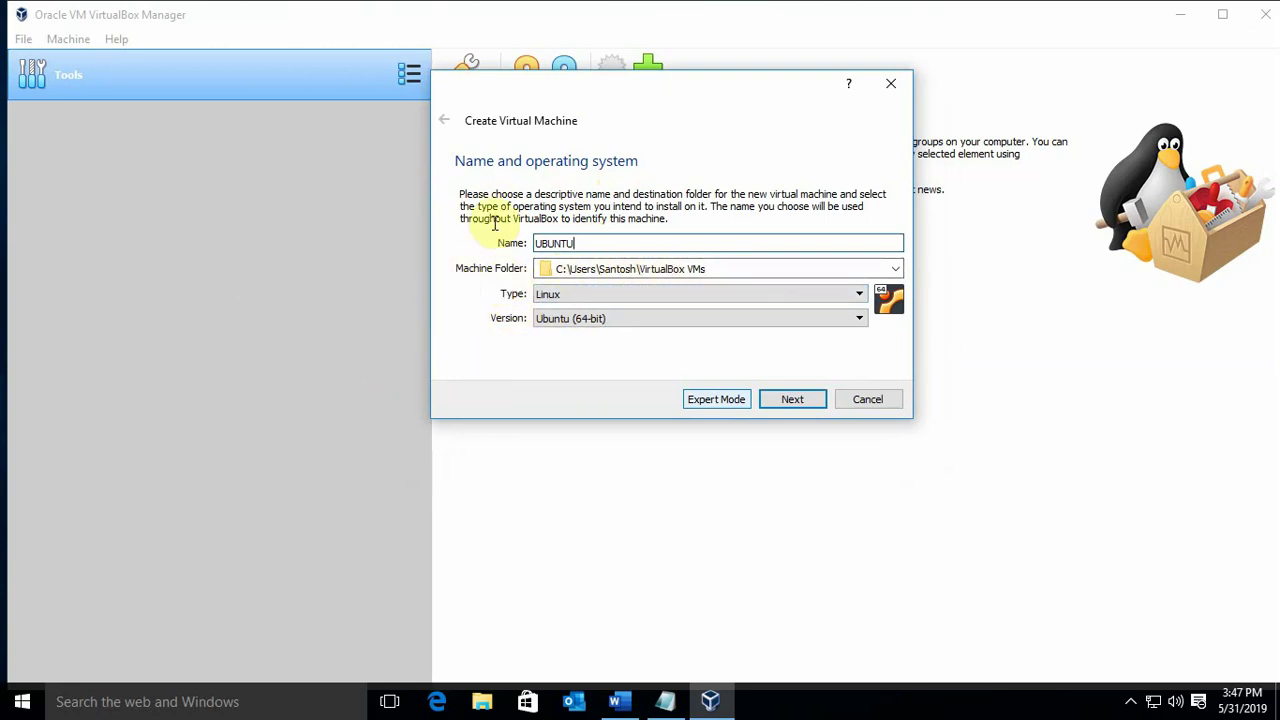
pyautogui.click(583, 299)
pyautogui.click(570, 319)
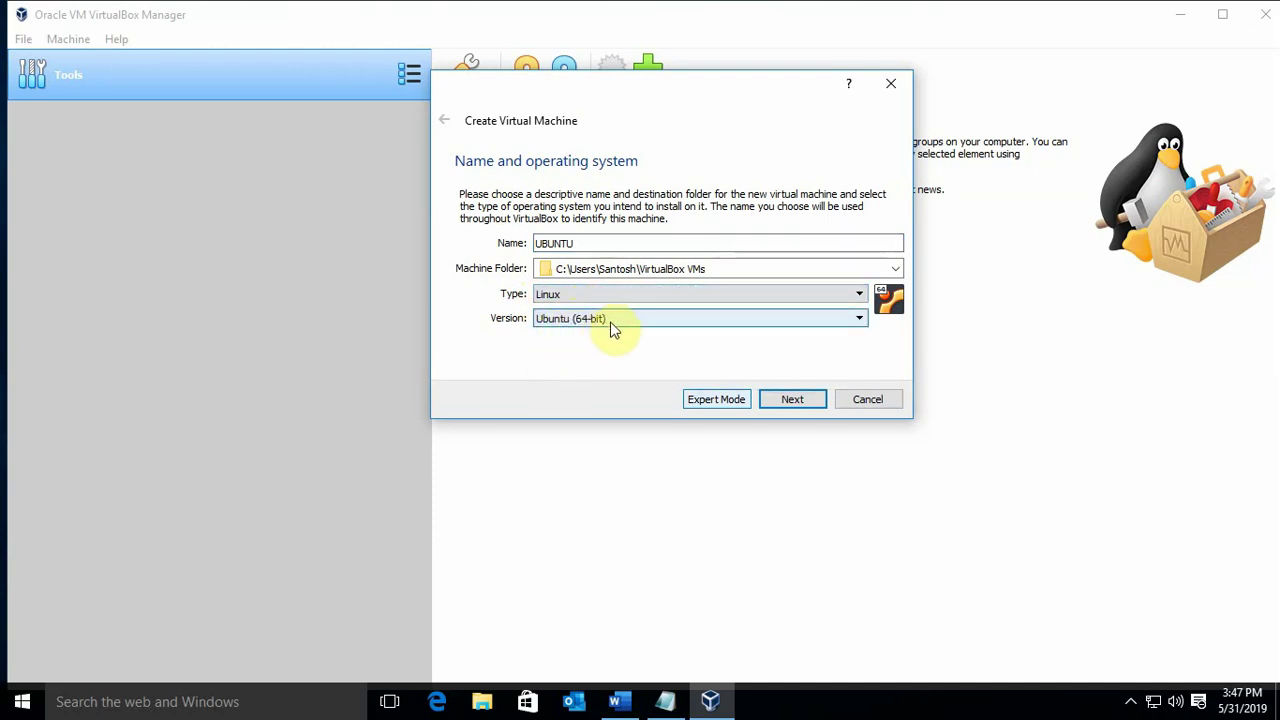
pyautogui.click(791, 400)
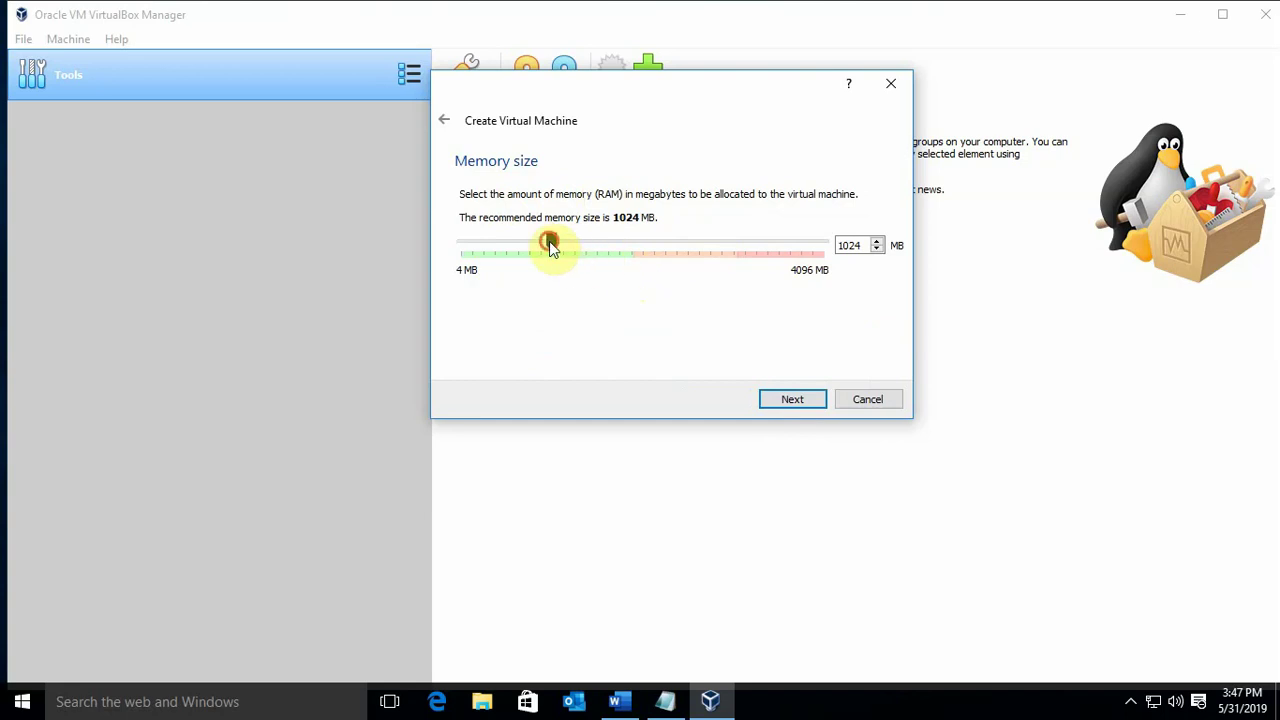
# Set memory to 1939 MB and choose to create a new virtual hard disk now
pyautogui.moveTo(549, 243); pyautogui.dragTo(634, 243)
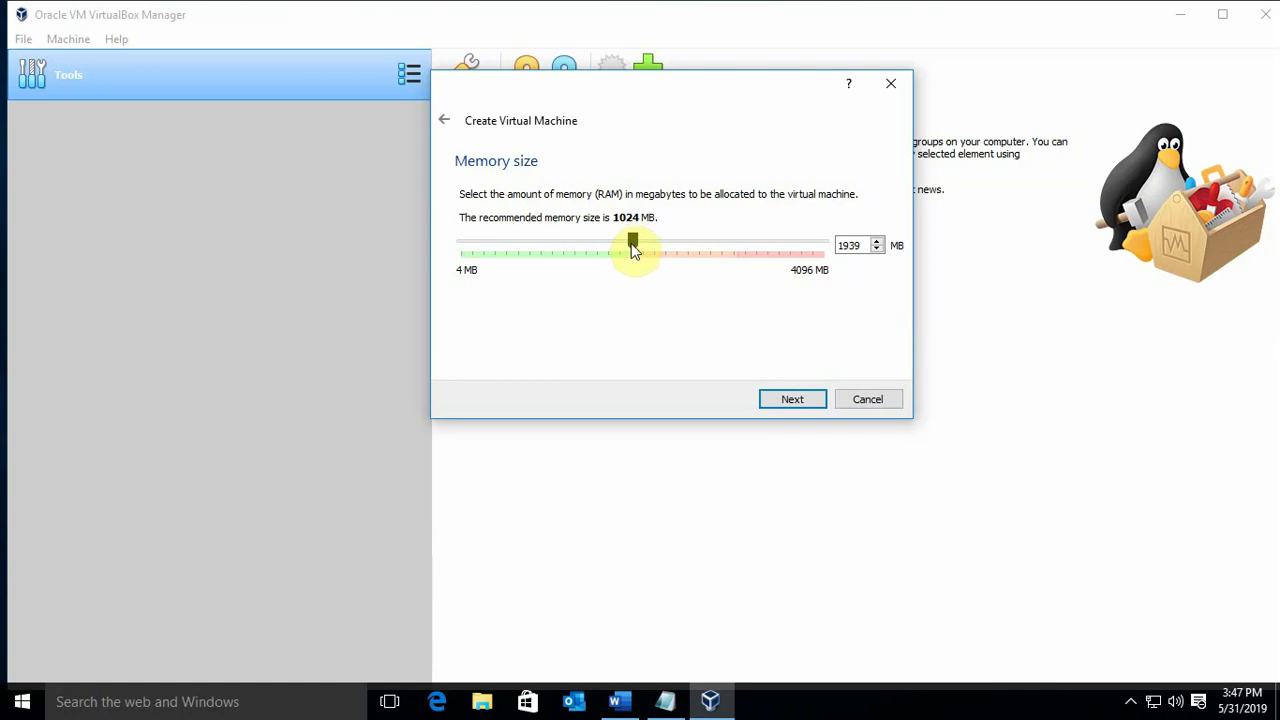
pyautogui.doubleClick(858, 245)
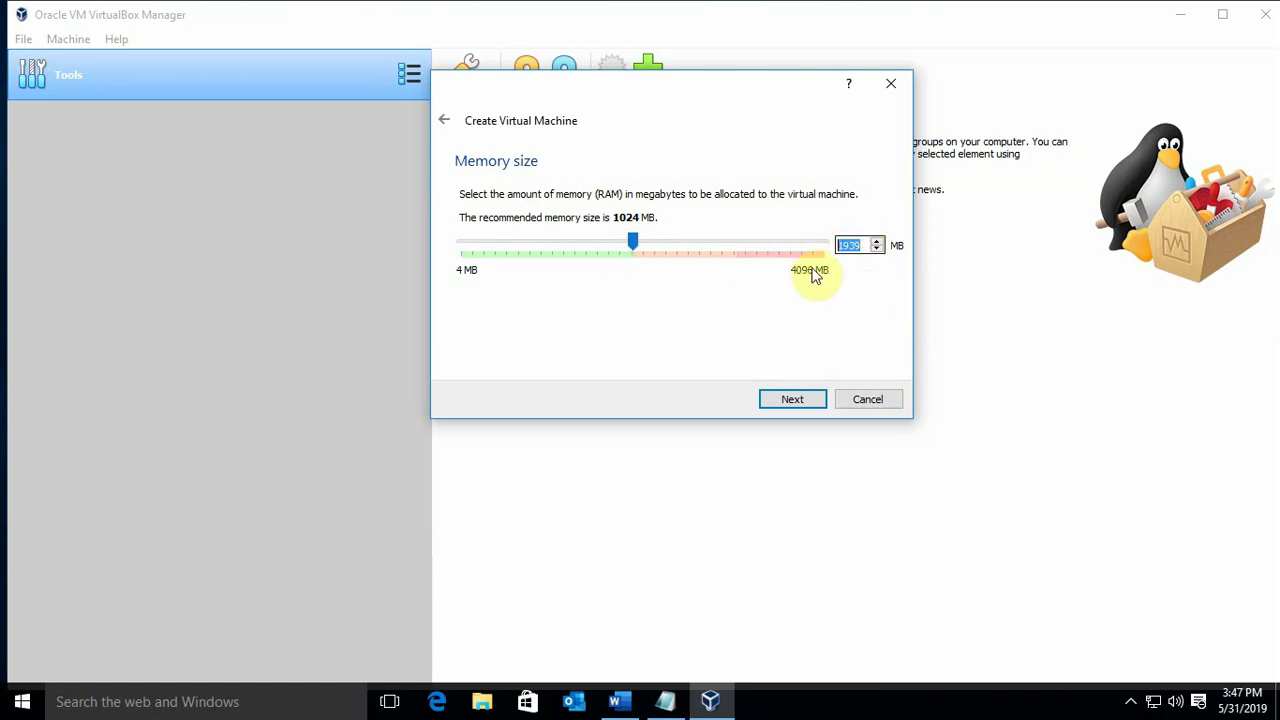
pyautogui.write('2014')
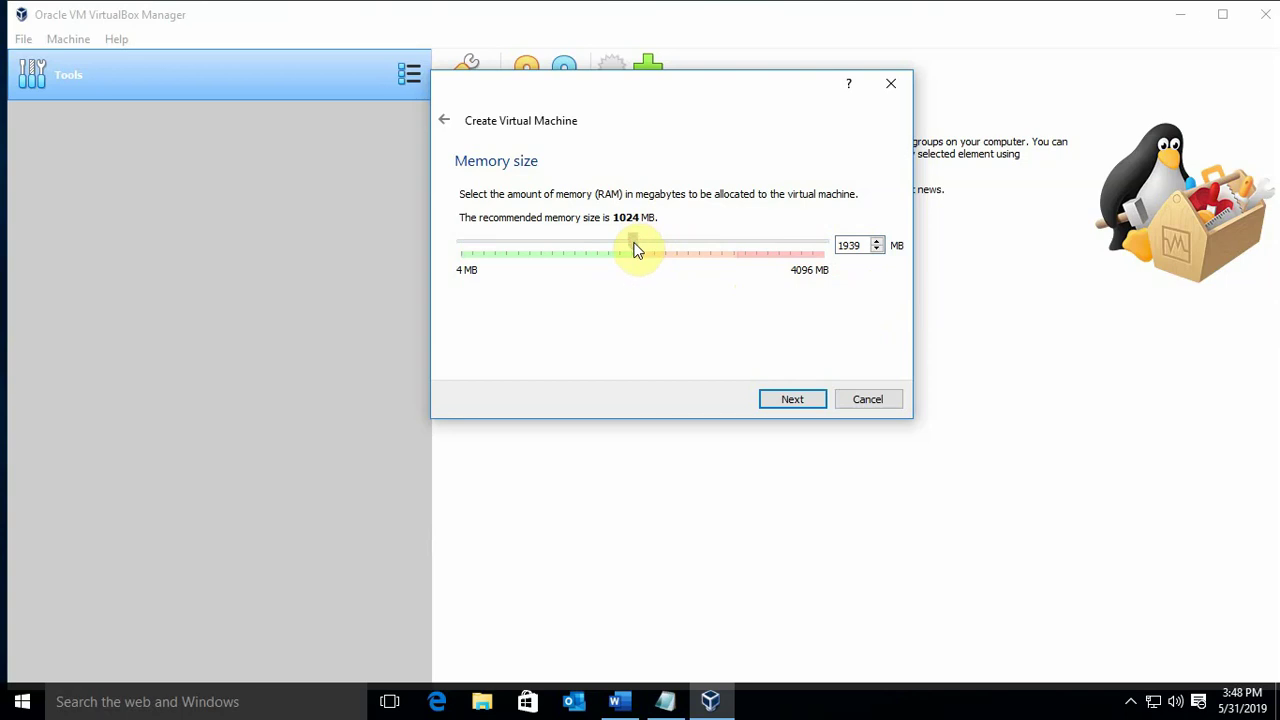
pyautogui.click(790, 401)
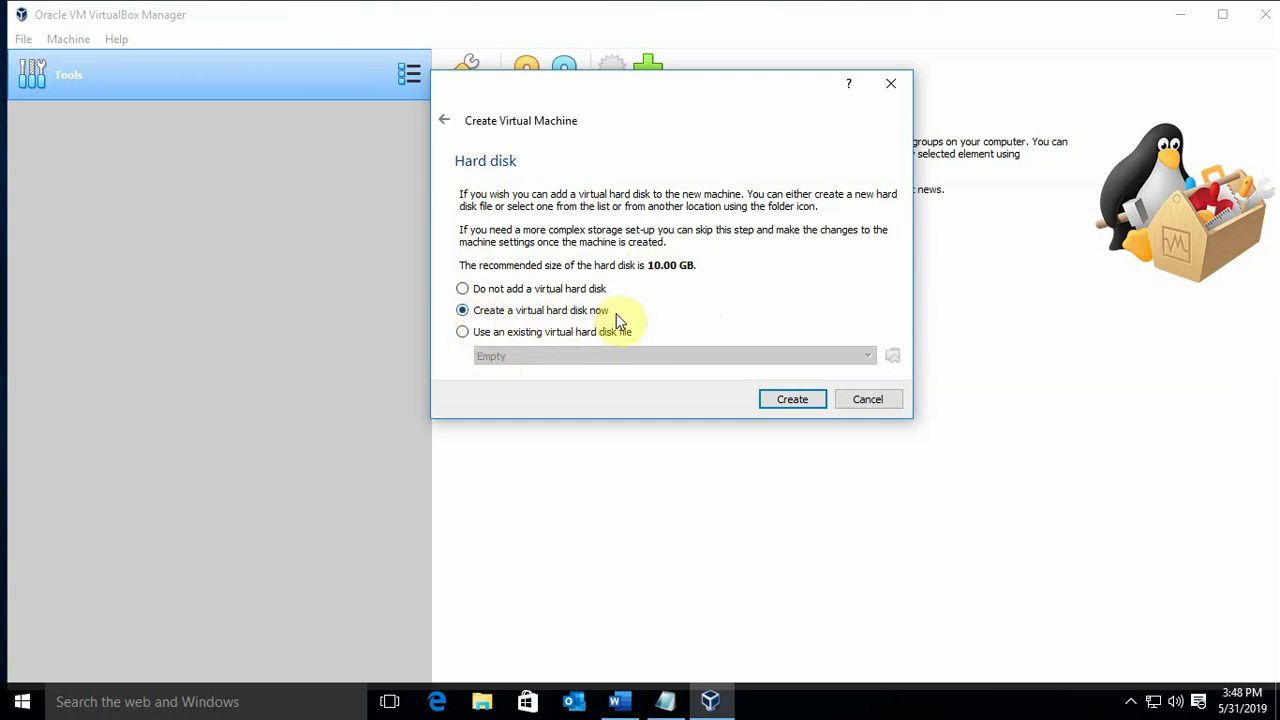
pyautogui.click(792, 400)
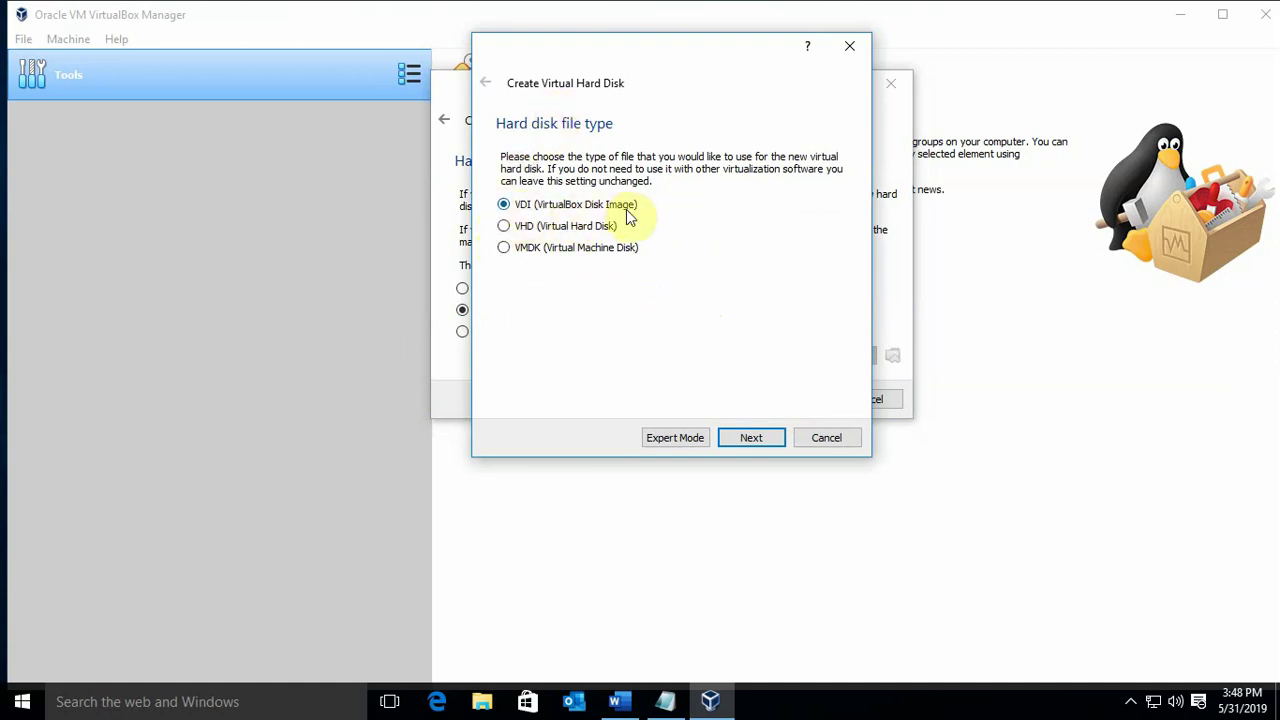
# Create a dynamically allocated 10.00 GB VDI disk for the UBUNTU machine
pyautogui.click(757, 448)
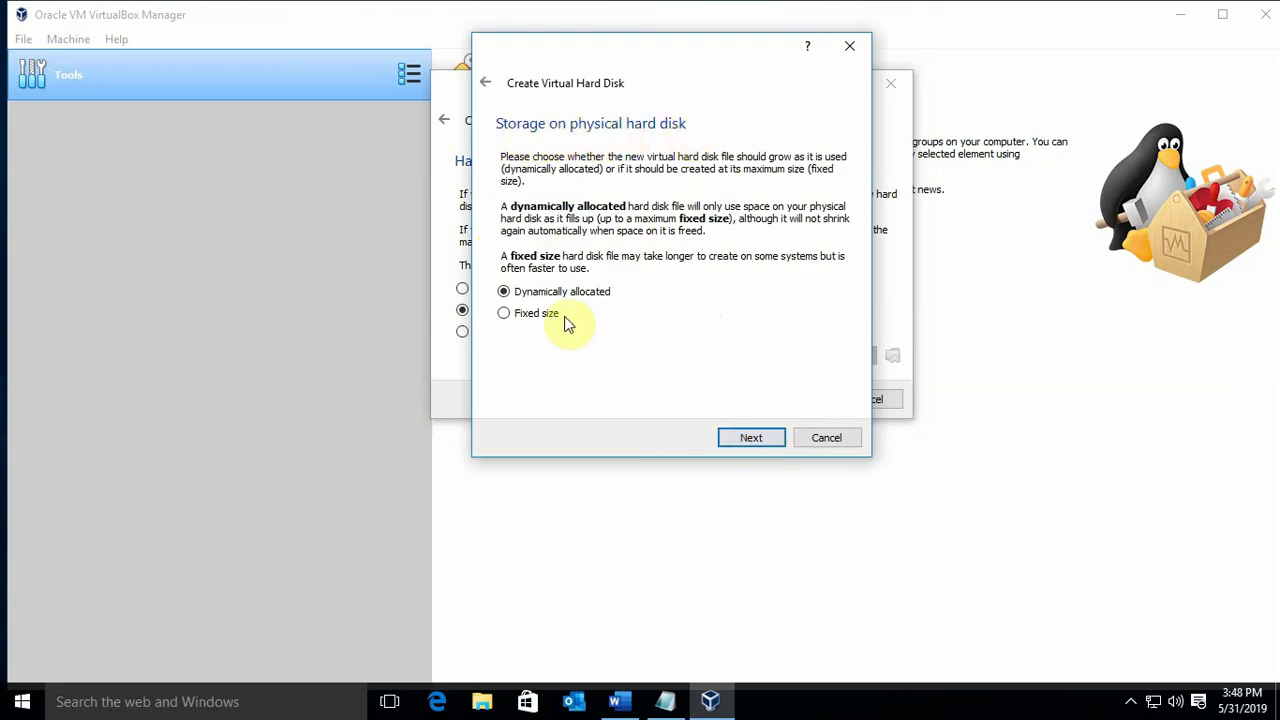
pyautogui.click(757, 436)
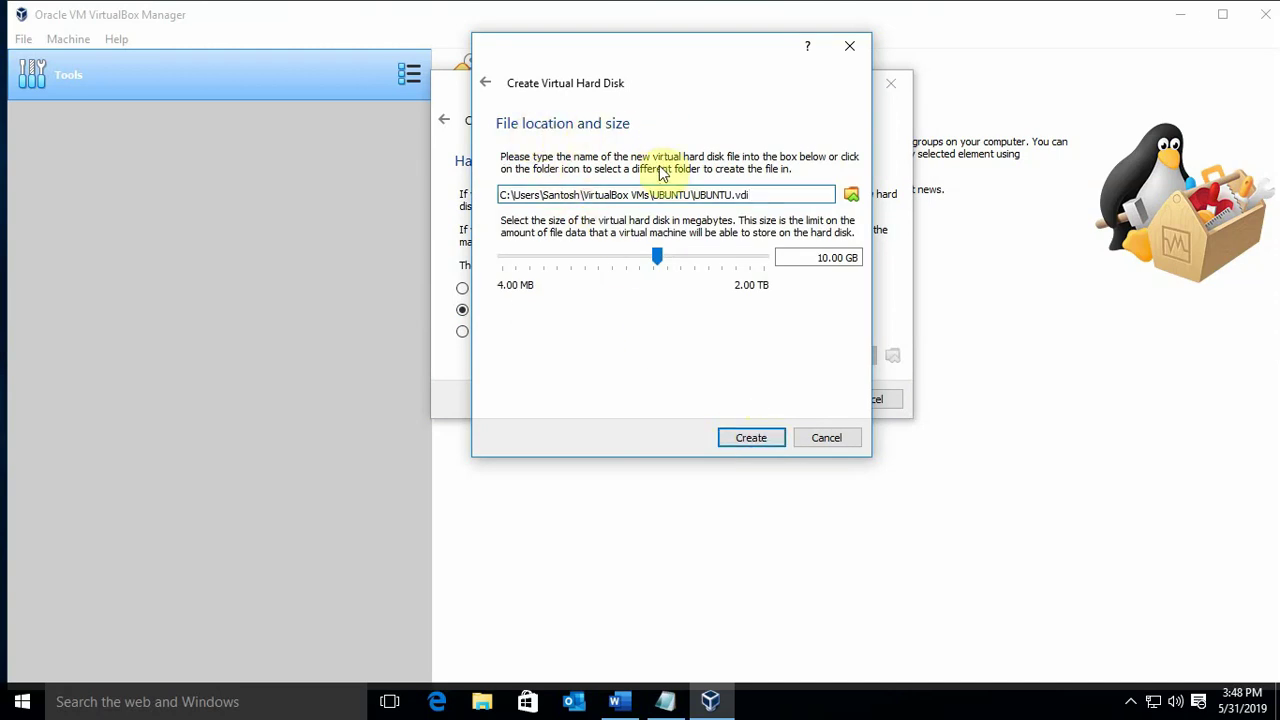
pyautogui.click(757, 442)
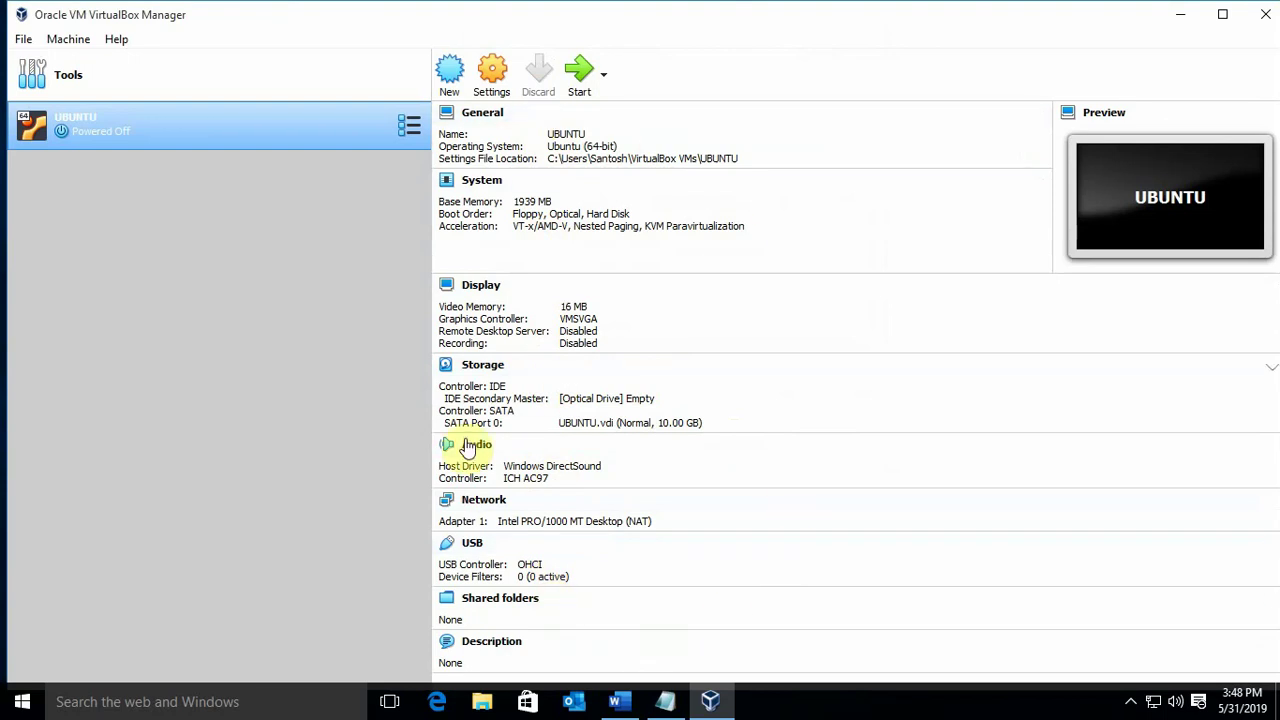
# Start UBUNTU using the ubuntu-18.04.2-desktop-amd64 image from Downloads as the start-up disc
pyautogui.click(578, 74)
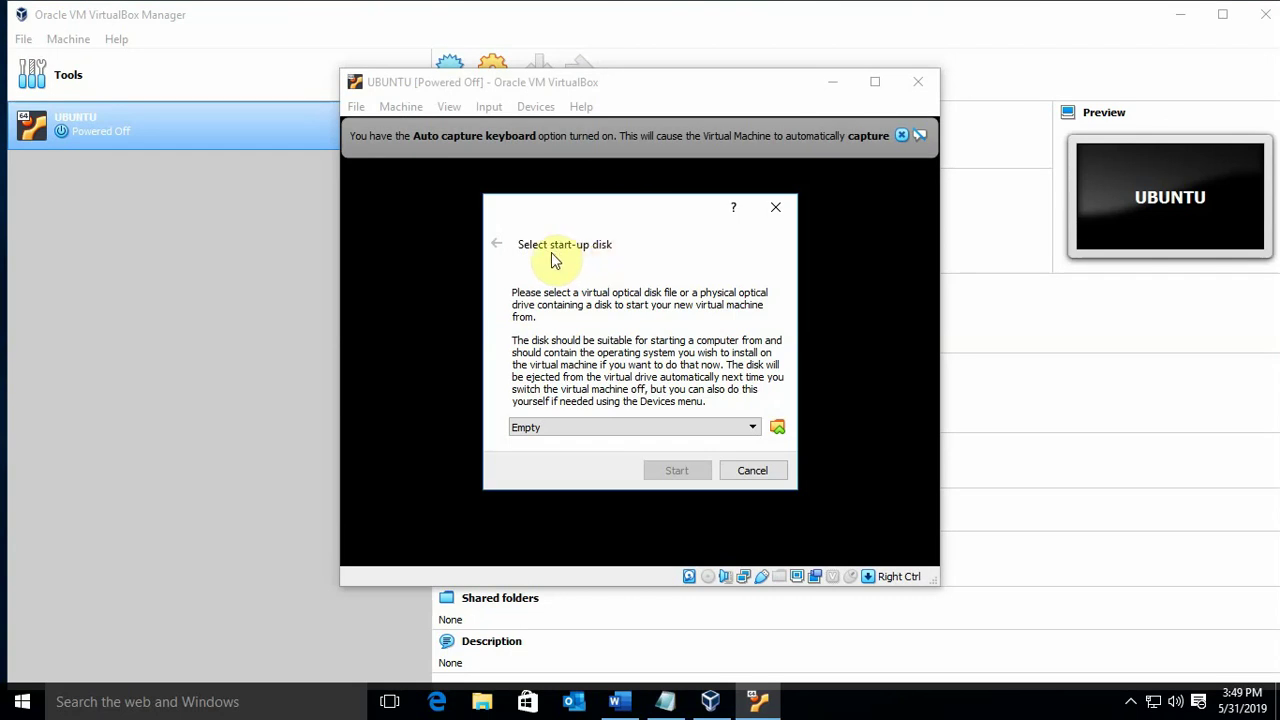
pyautogui.click(776, 429)
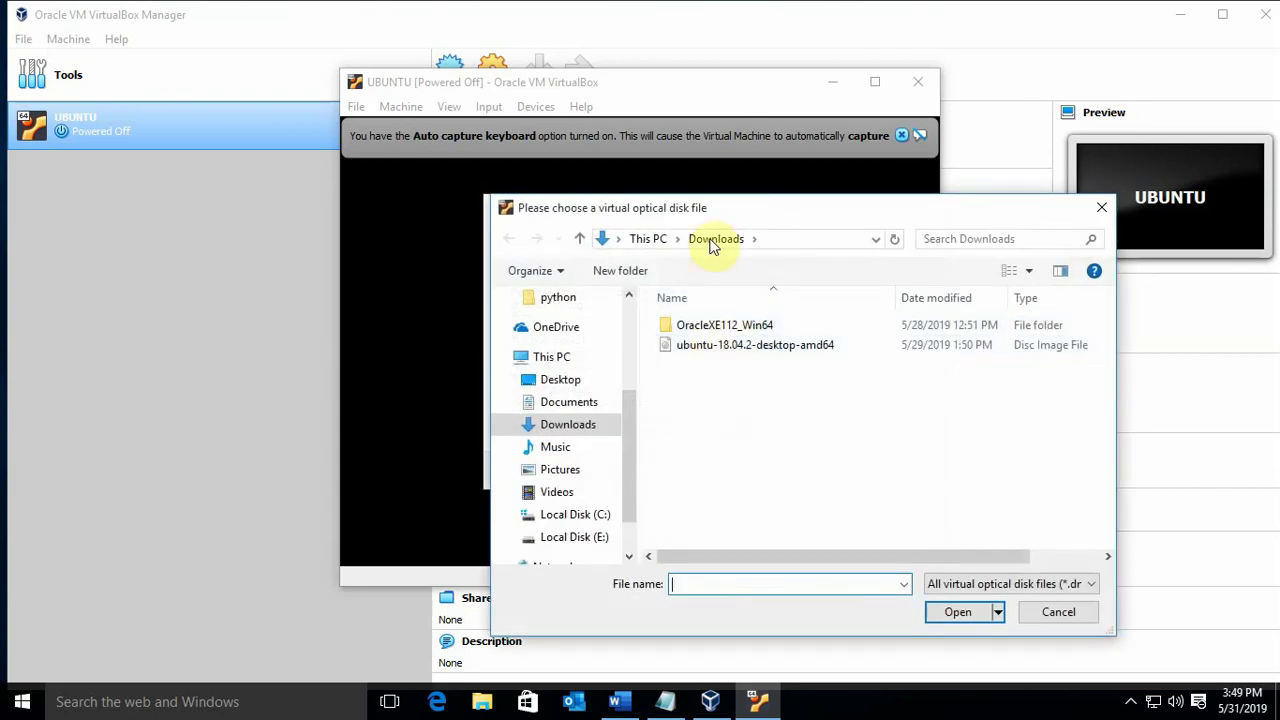
pyautogui.click(721, 346)
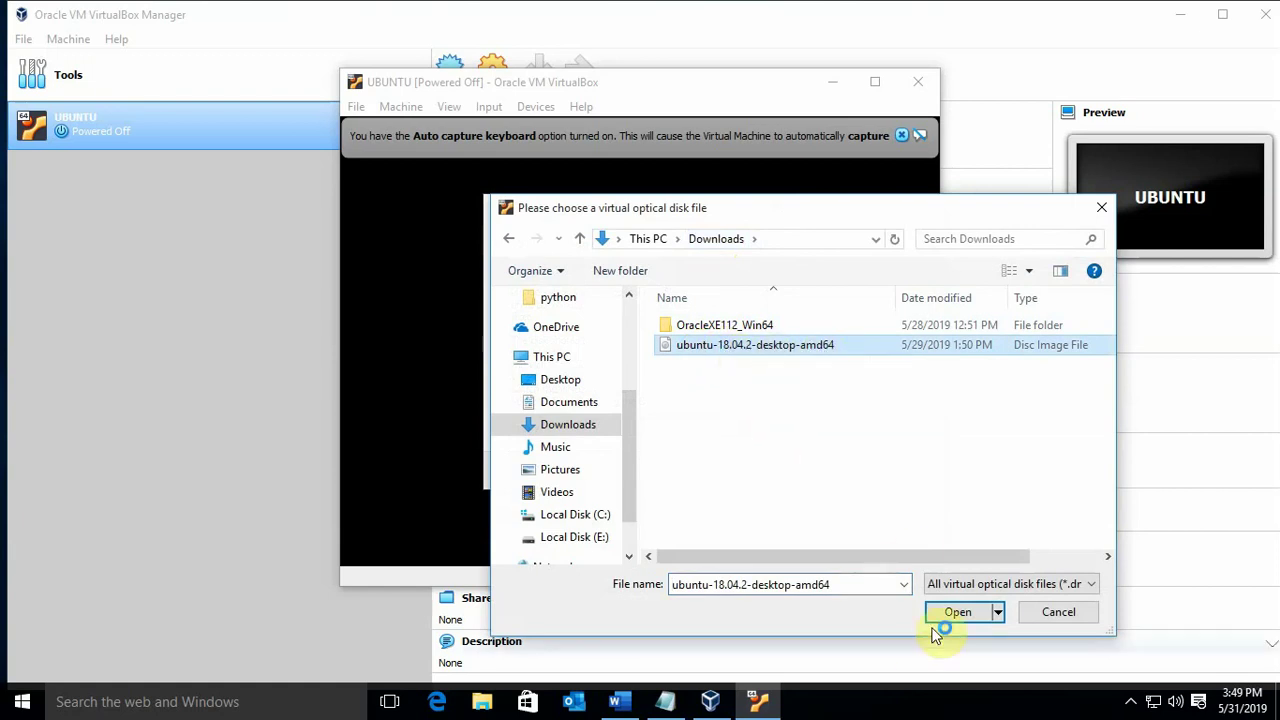
pyautogui.click(960, 613)
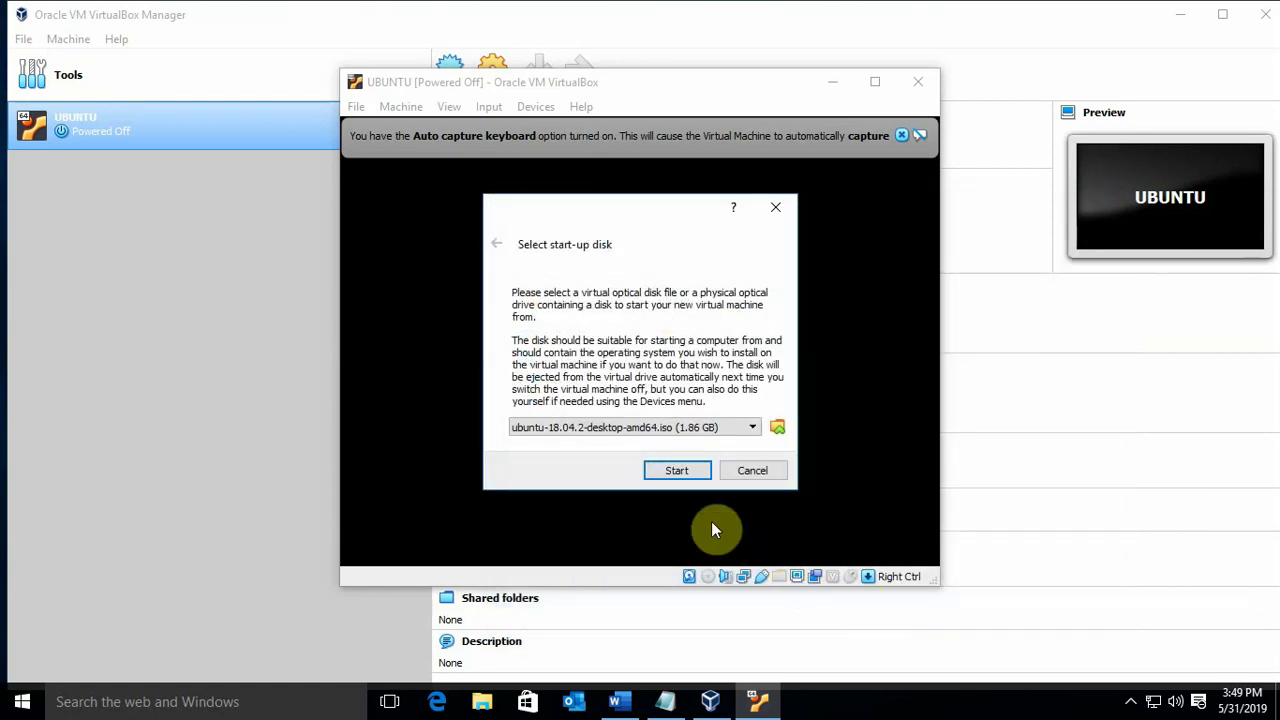
pyautogui.click(680, 471)
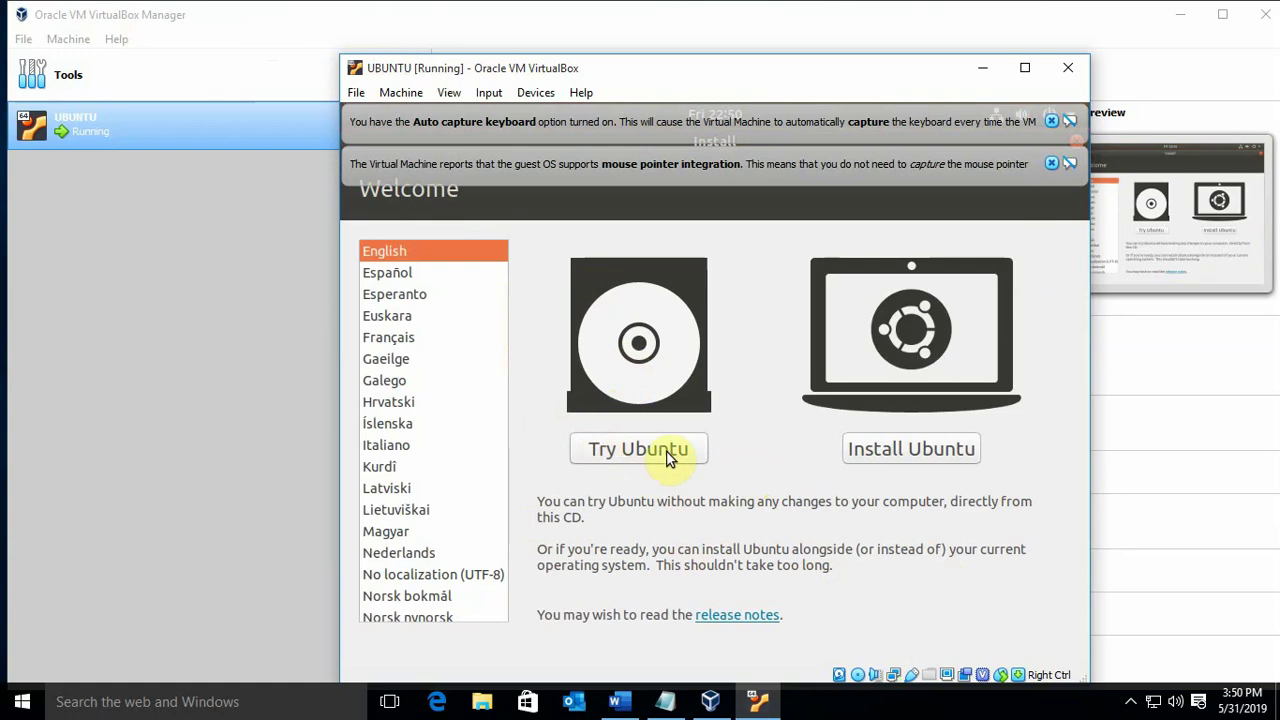
# Choose Install Ubuntu, English (US) keyboard, Normal installation, with downloading updates turned off
pyautogui.click(888, 450)
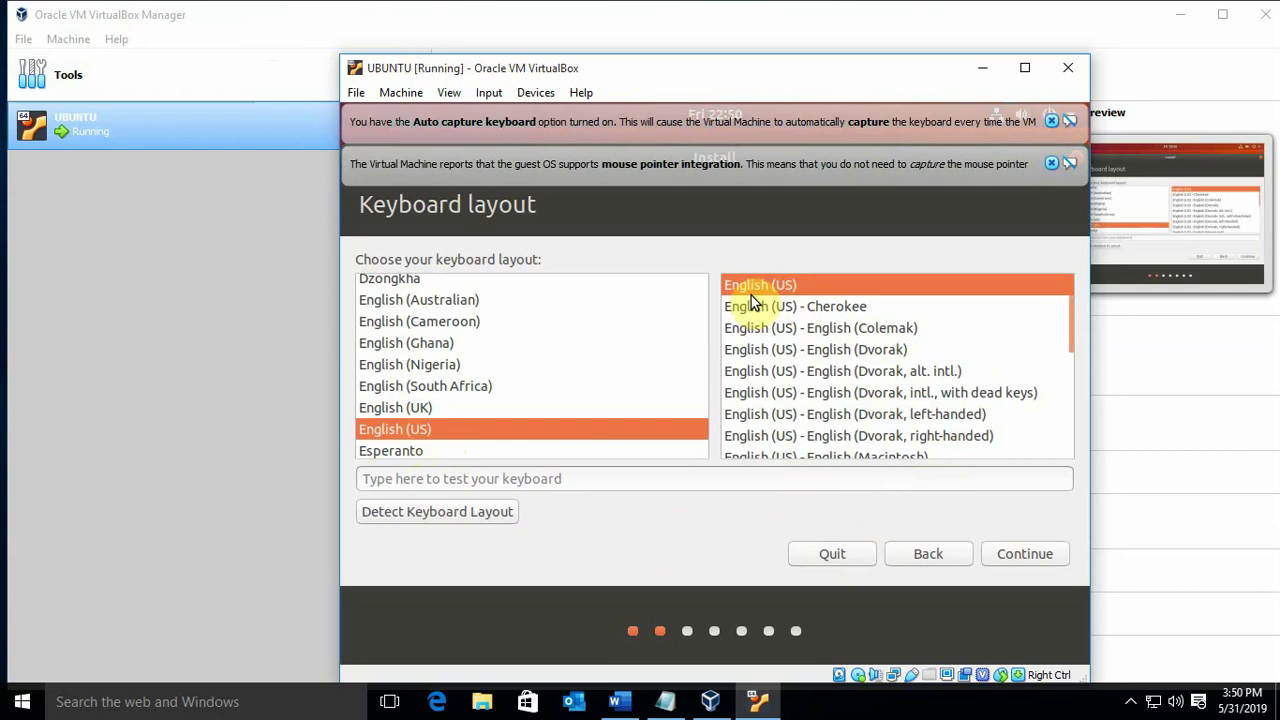
pyautogui.click(1022, 554)
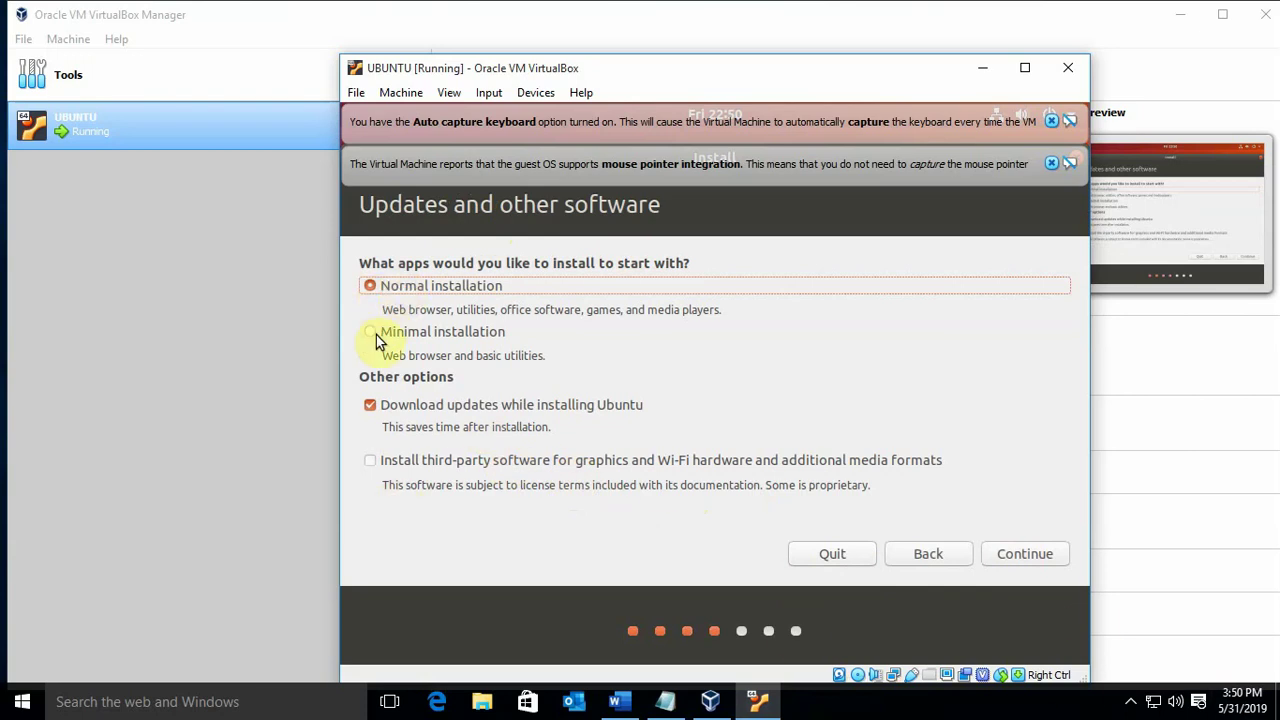
pyautogui.click(376, 335)
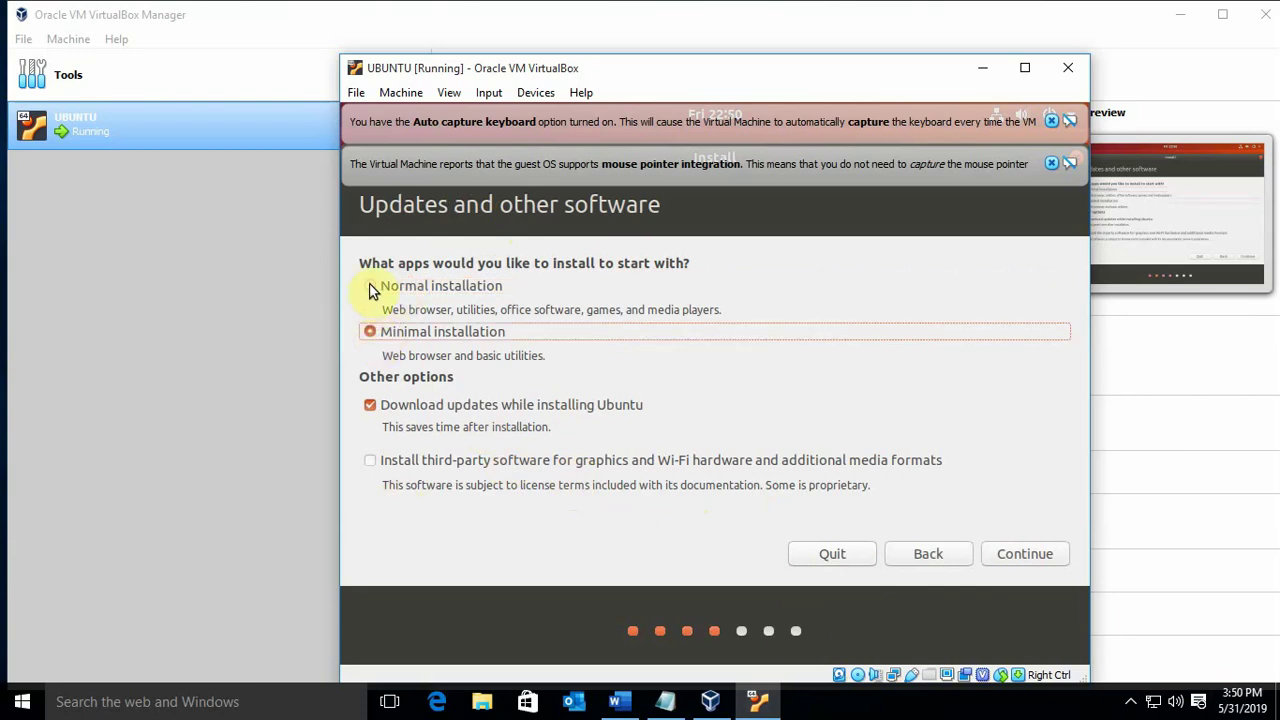
pyautogui.click(370, 287)
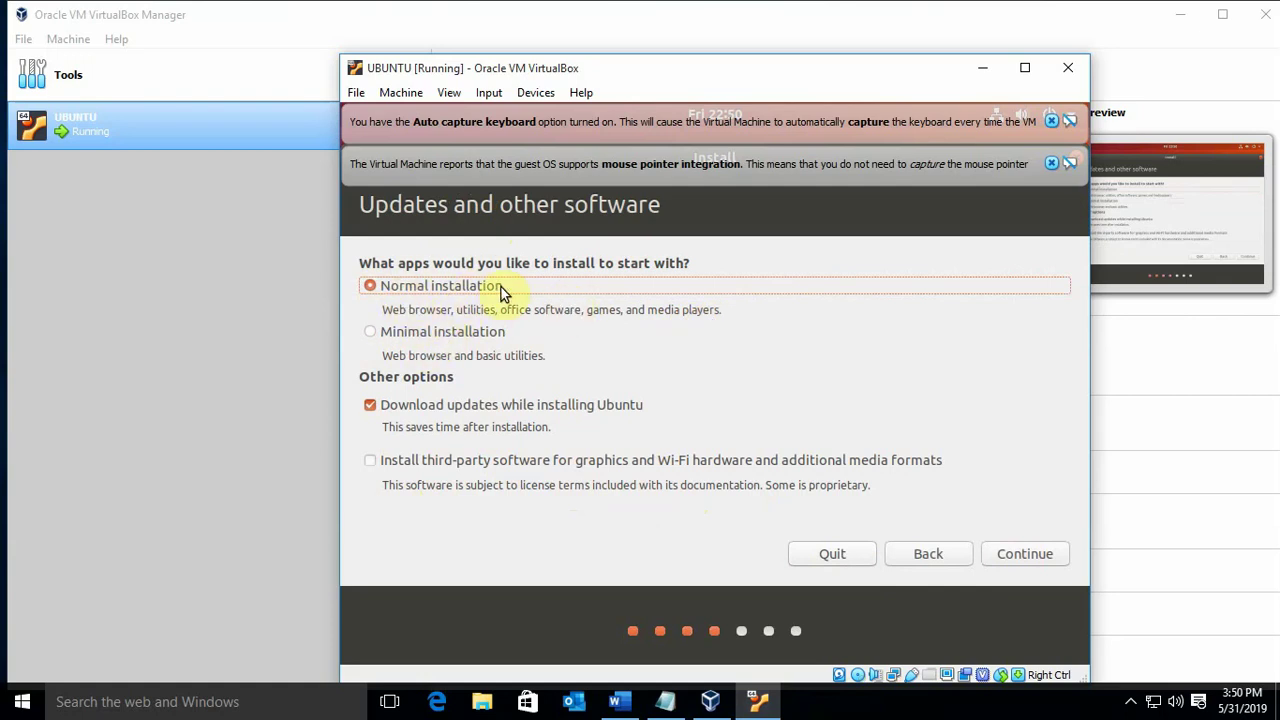
pyautogui.click(371, 406)
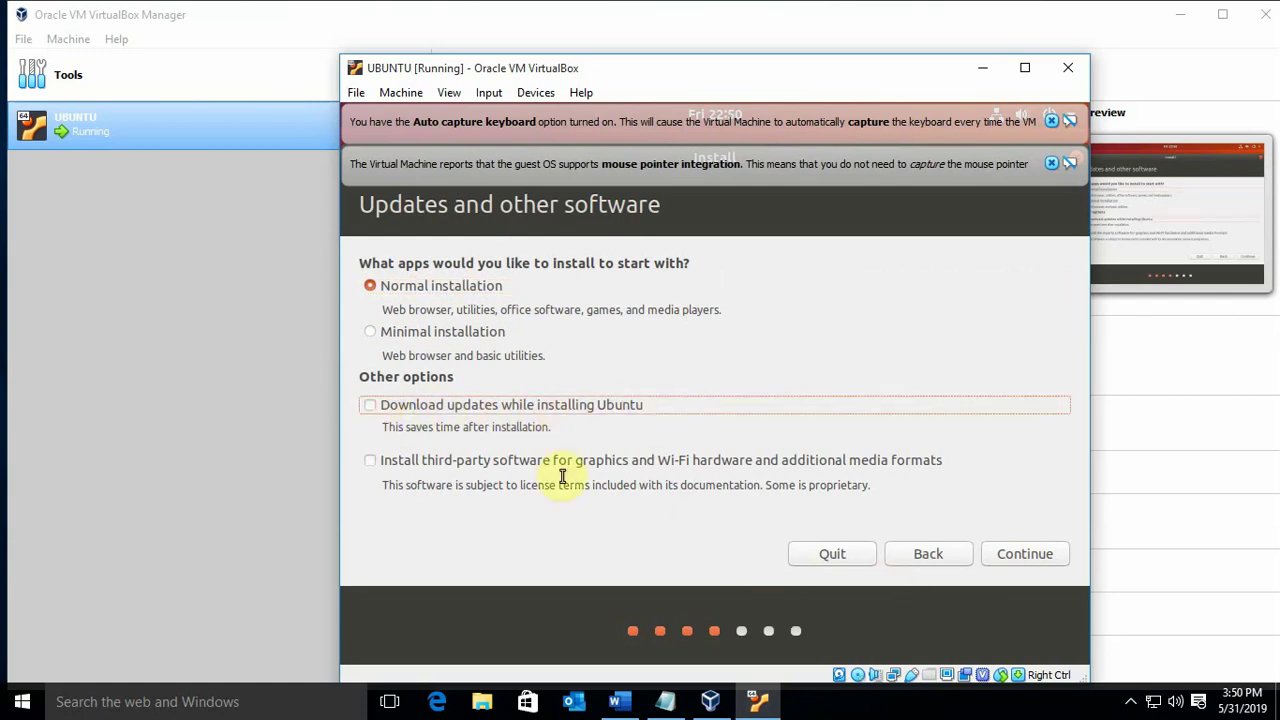
pyautogui.click(1020, 556)
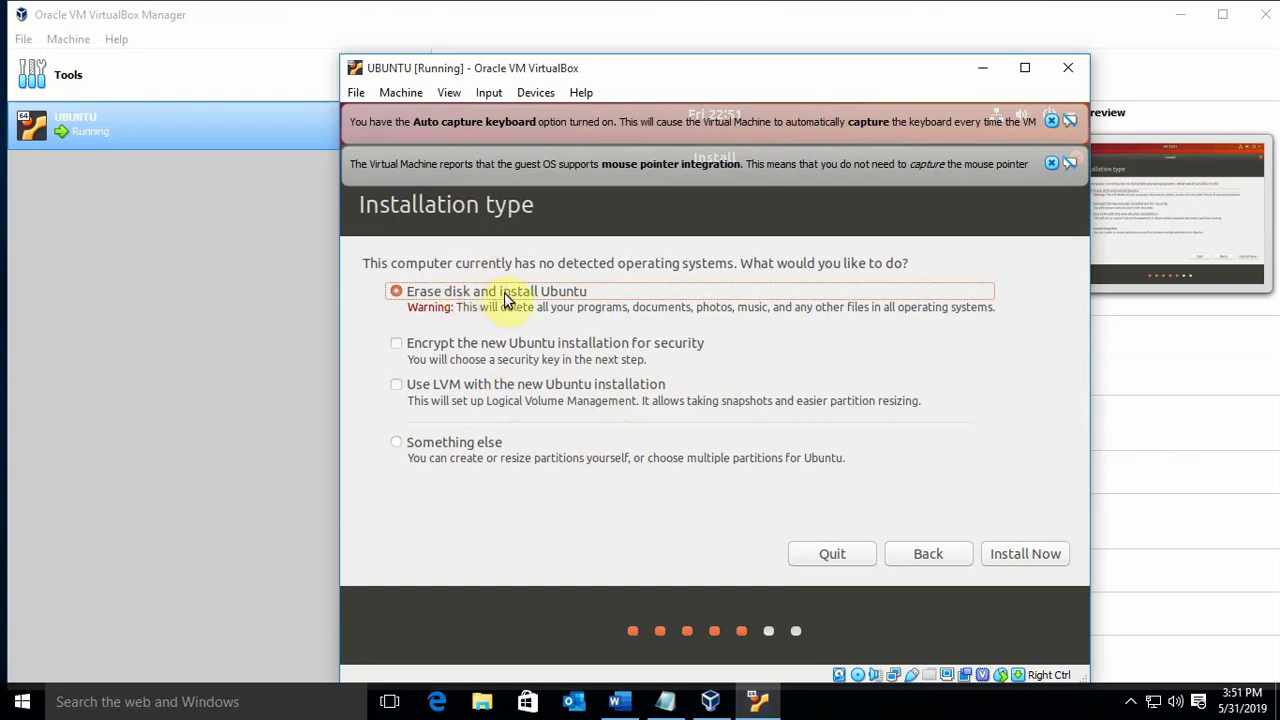
# Choose 'Erase disk and install Ubuntu' and confirm writing the partition changes to the virtual disk
pyautogui.click(1017, 552)
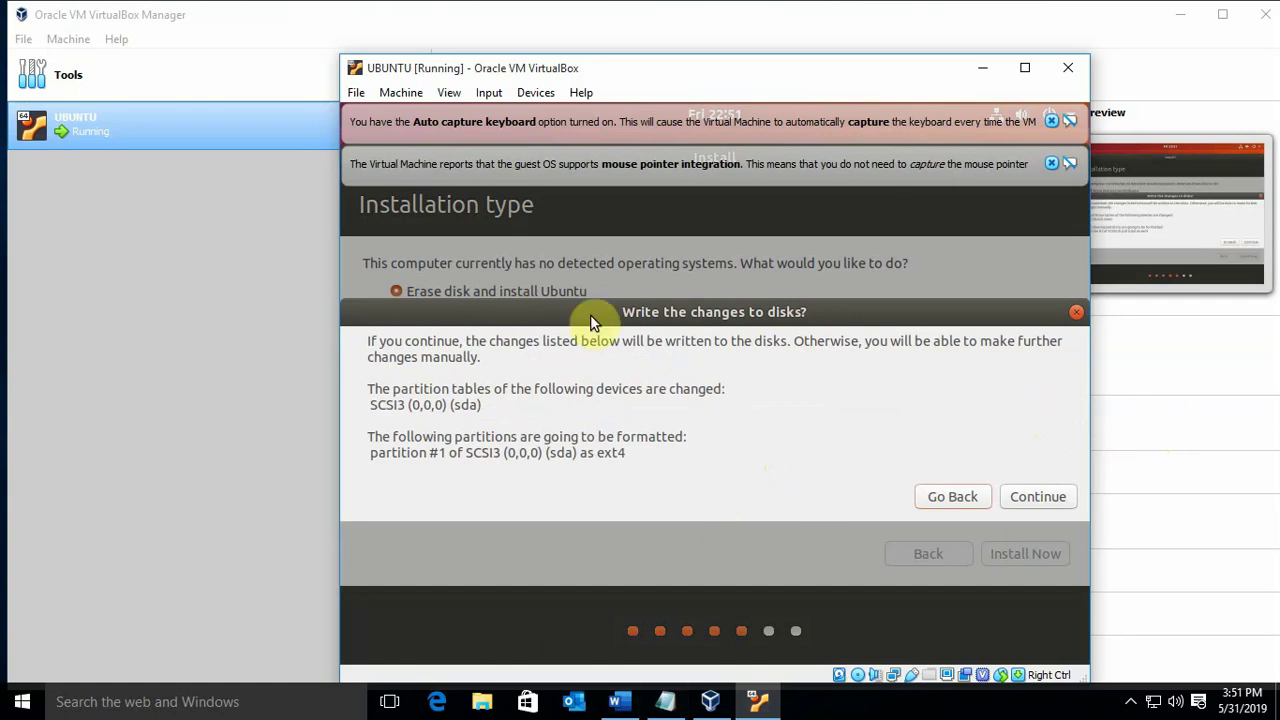
pyautogui.click(1025, 496)
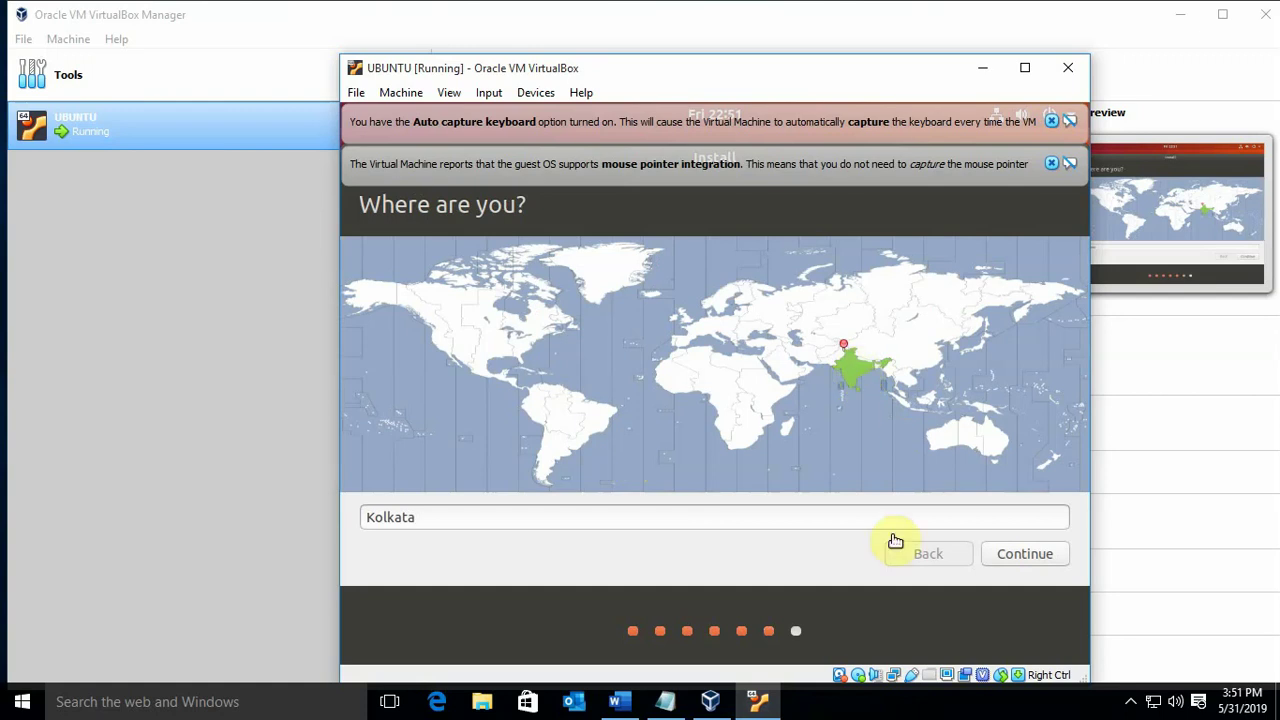
# Accept Kolkata, enter the user's name and a confirmed password, require password login, and start installing
pyautogui.click(1023, 554)
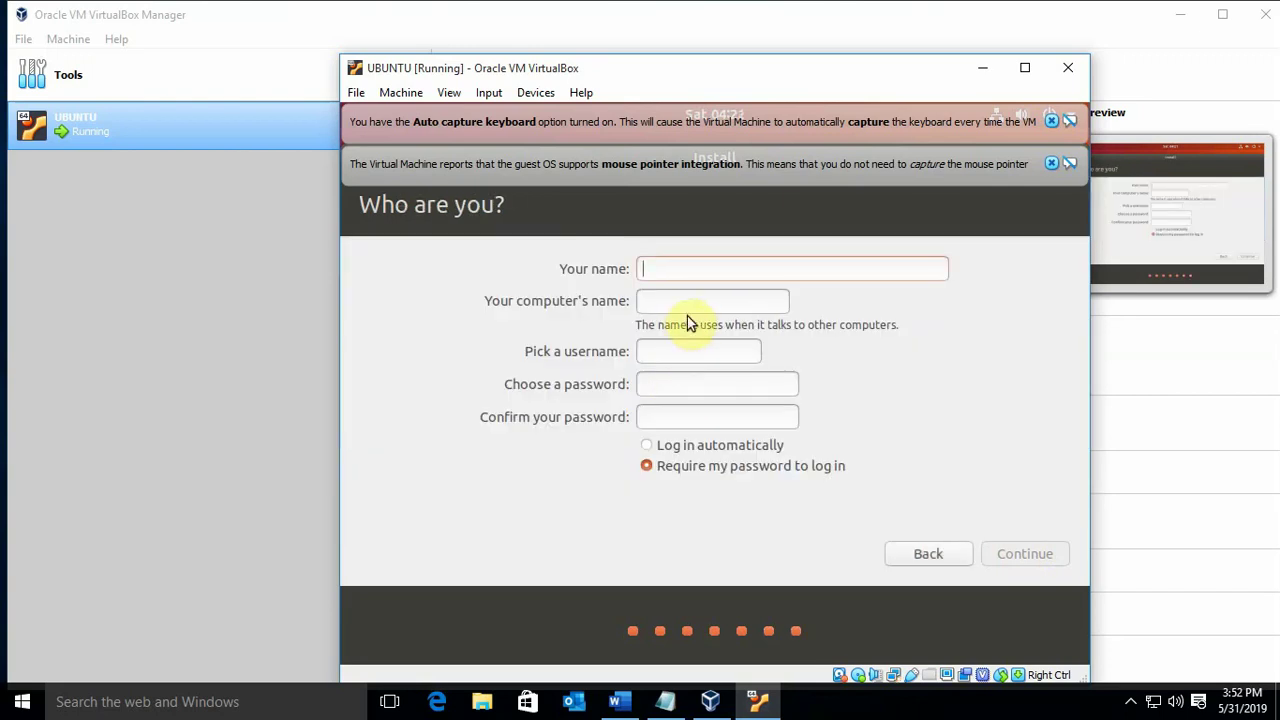
pyautogui.write('san')
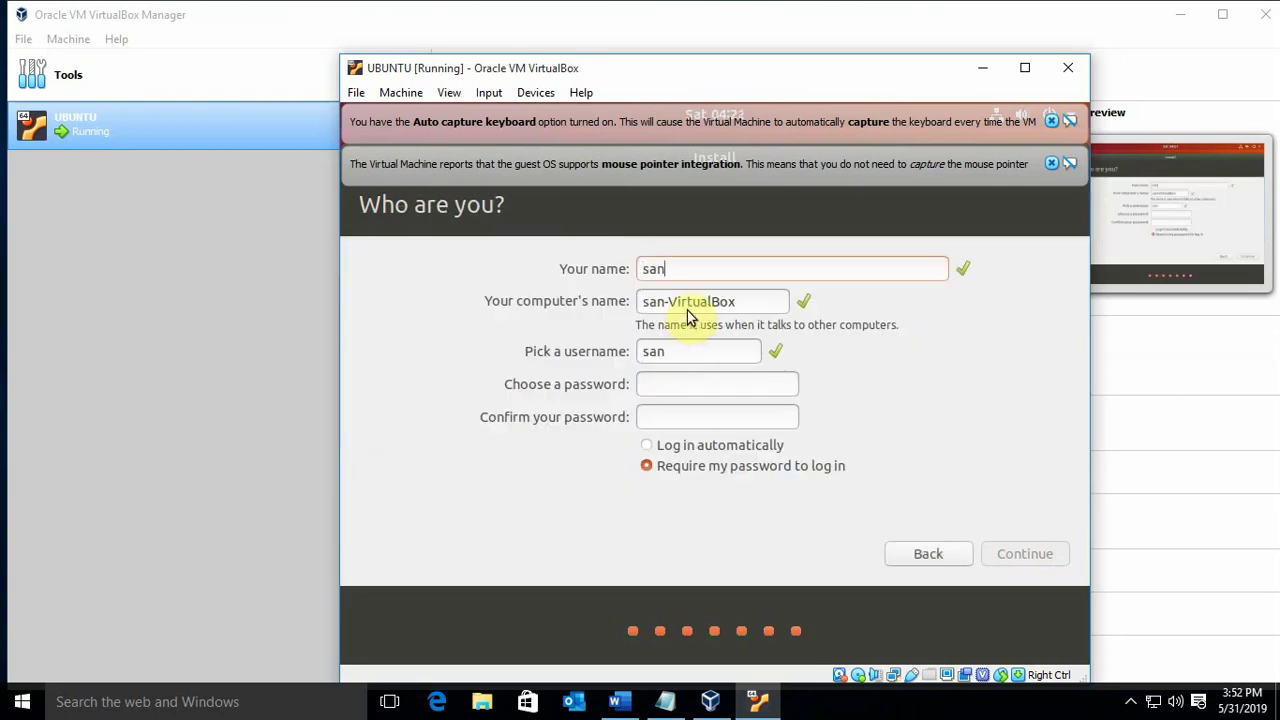
pyautogui.write('tosh')
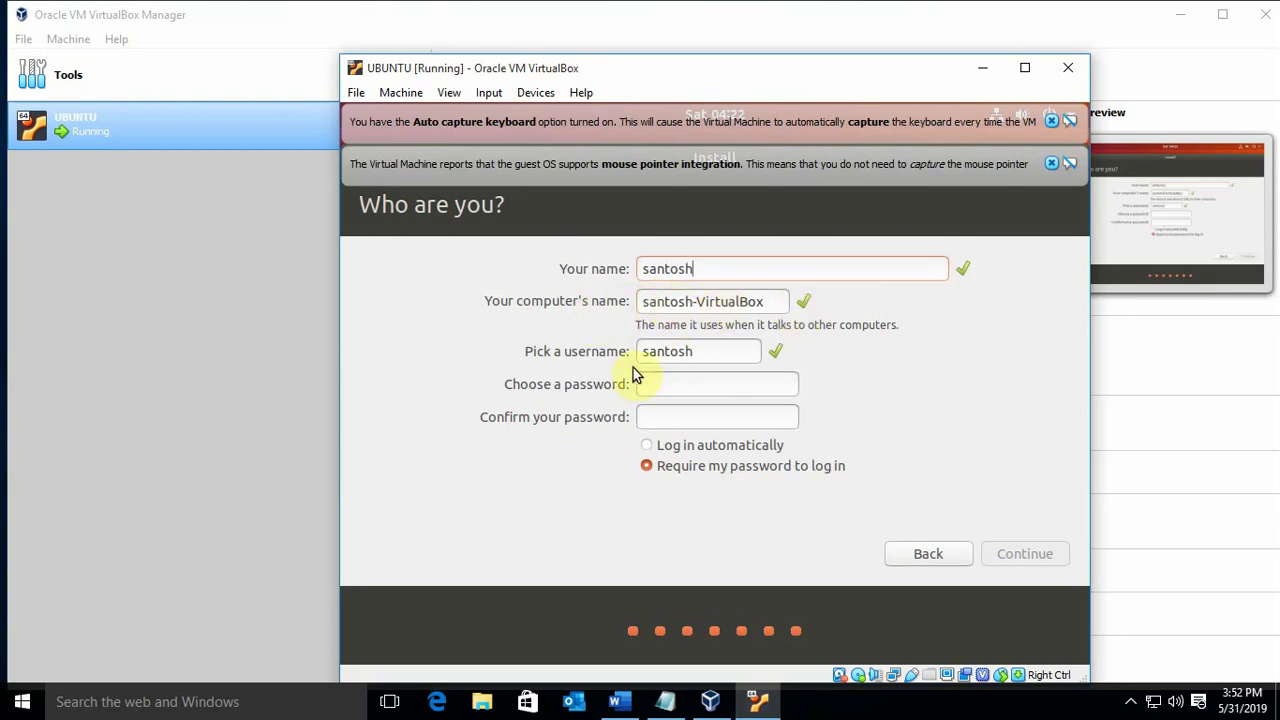
pyautogui.click(677, 383)
pyautogui.write('1234')
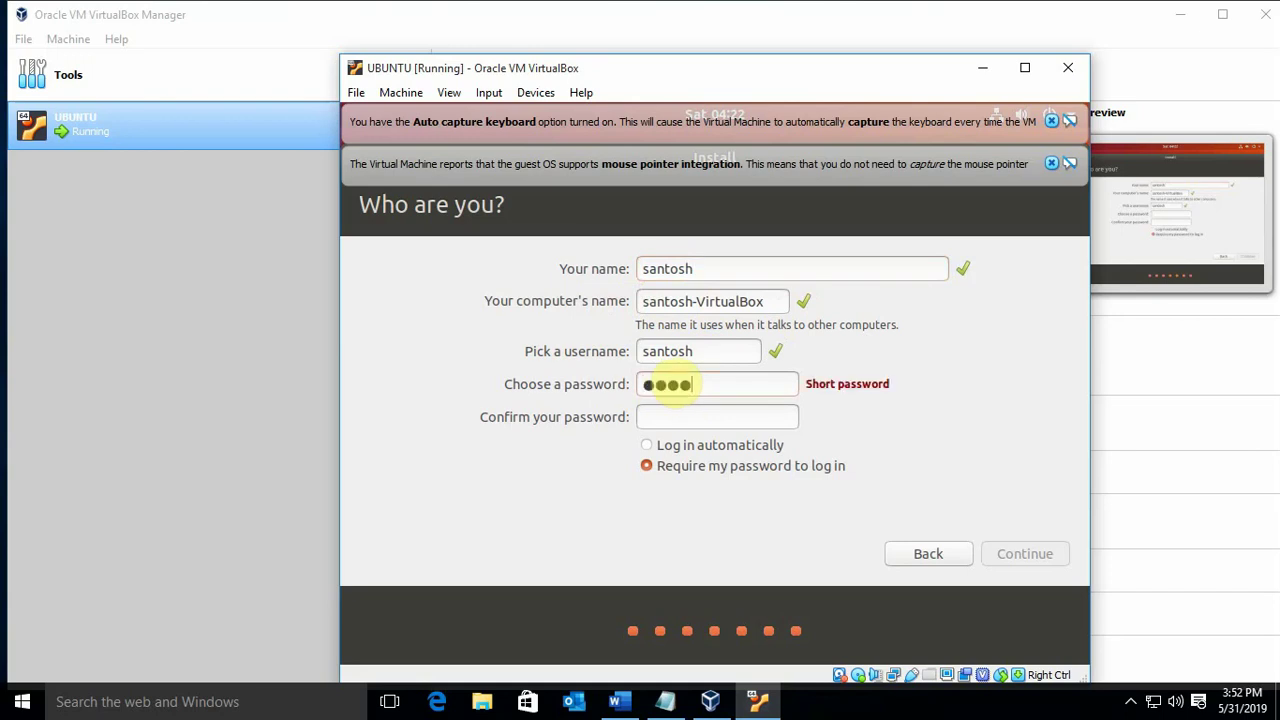
pyautogui.click(674, 416)
pyautogui.write('1234')
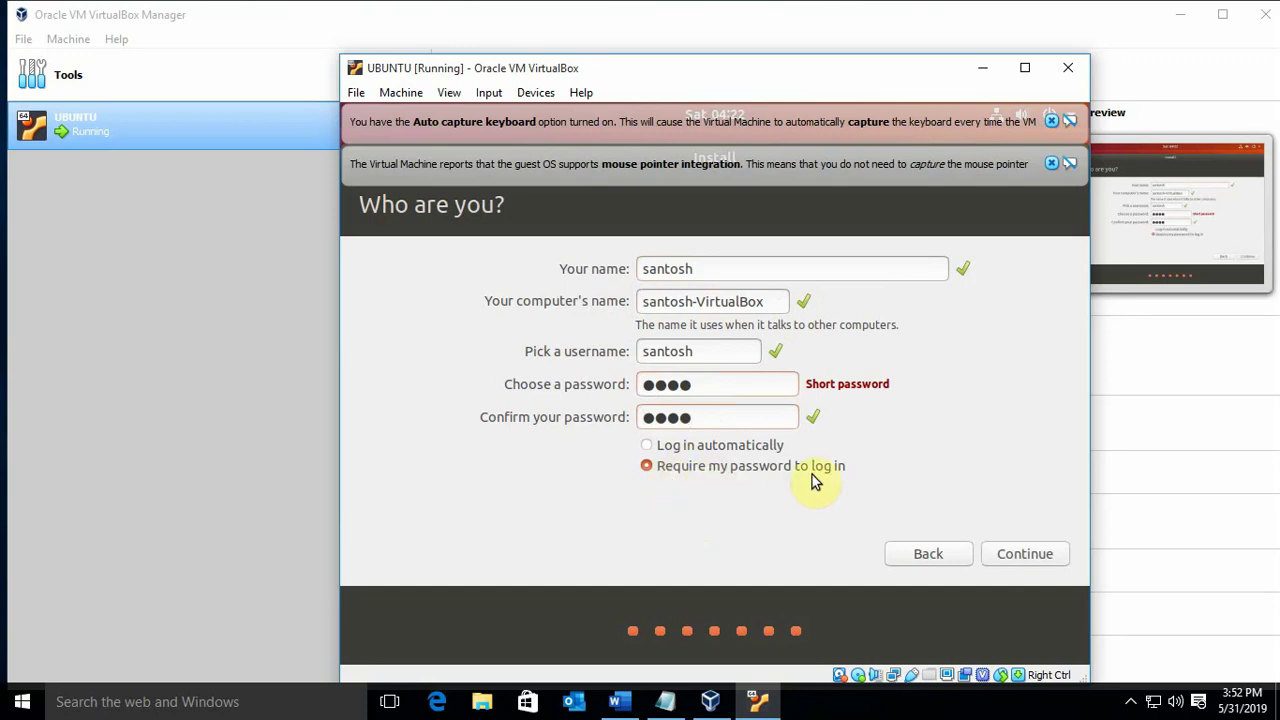
pyautogui.click(695, 450)
pyautogui.click(679, 469)
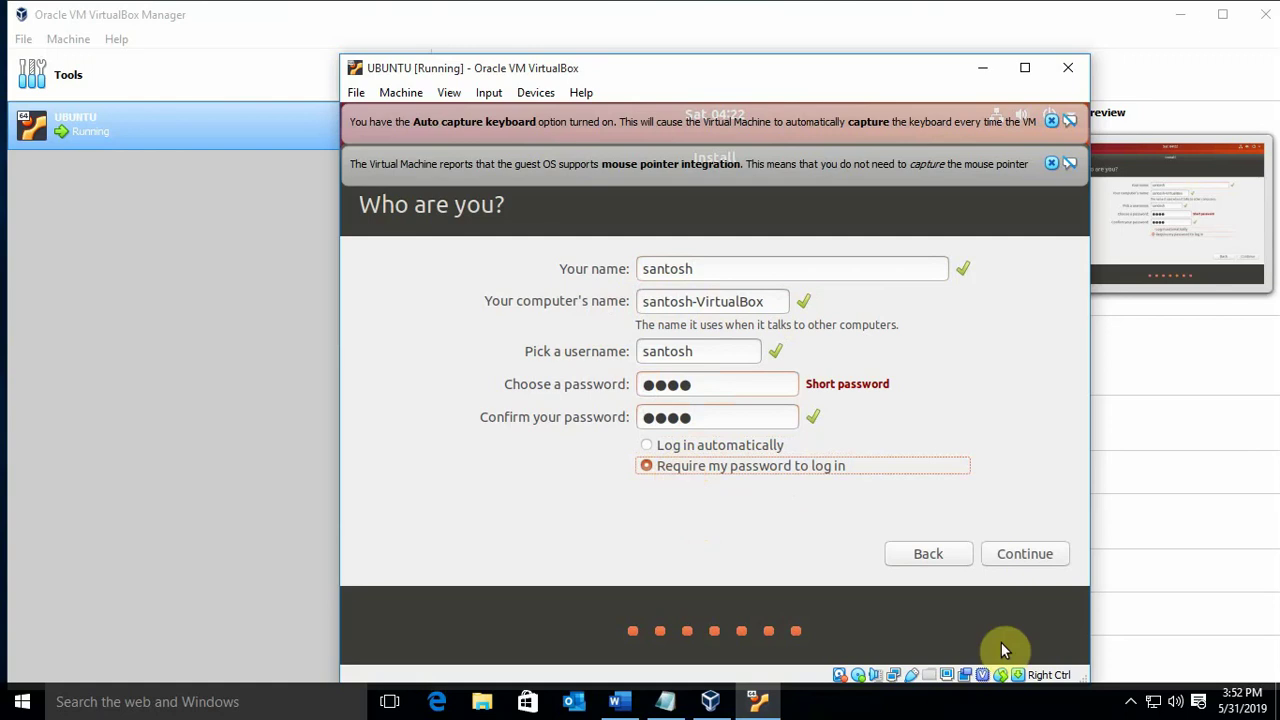
pyautogui.click(1010, 560)
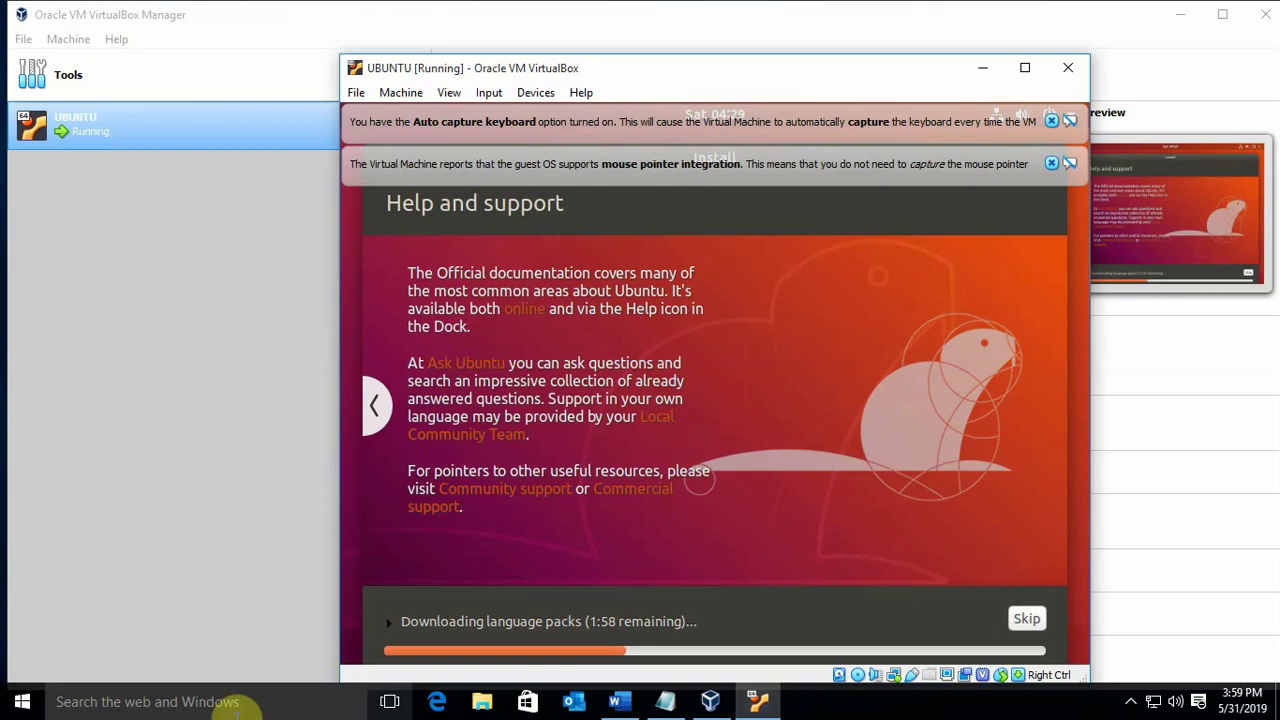
# Page the installer slideshow back six slides to the software store slide
pyautogui.click(372, 412)
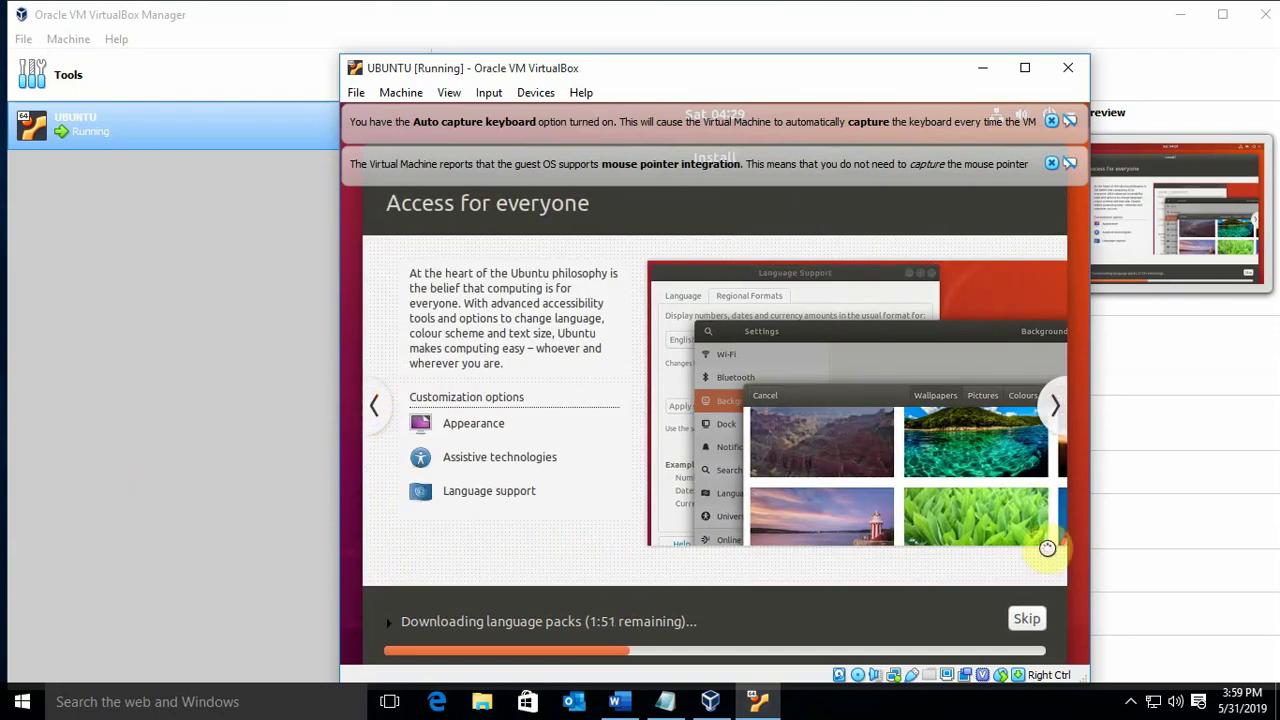
pyautogui.click(372, 410)
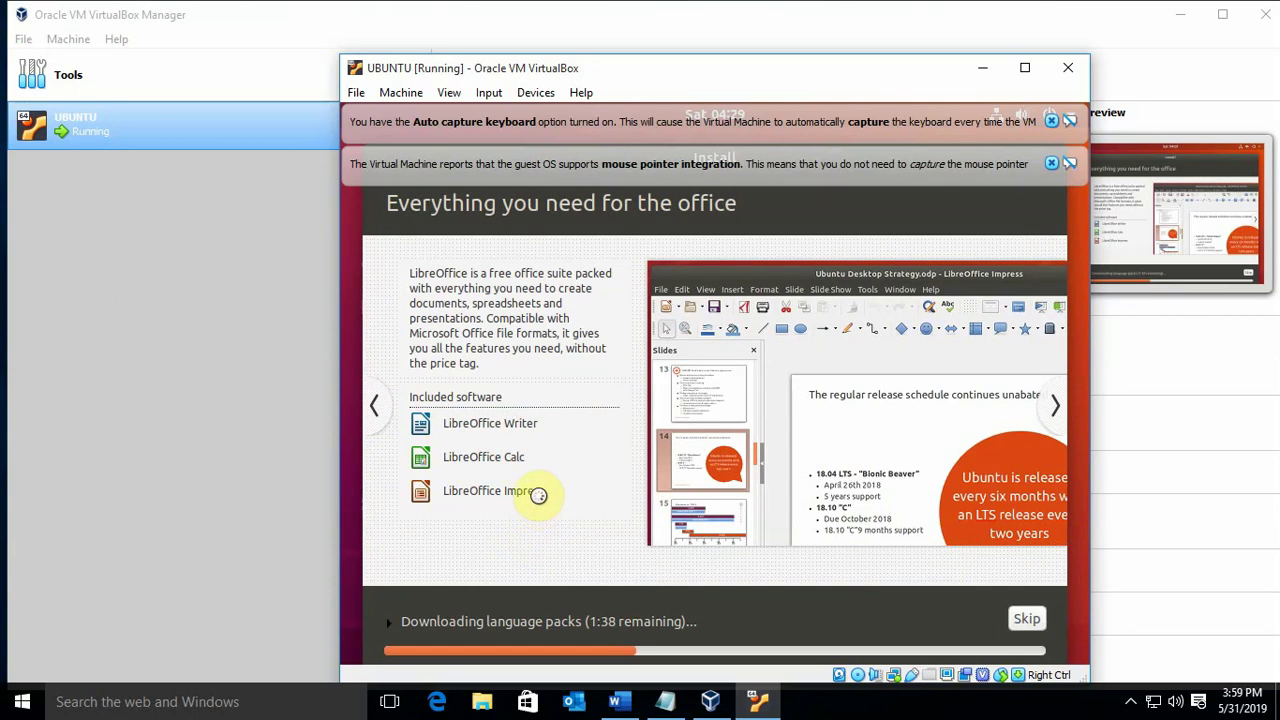
pyautogui.click(376, 414)
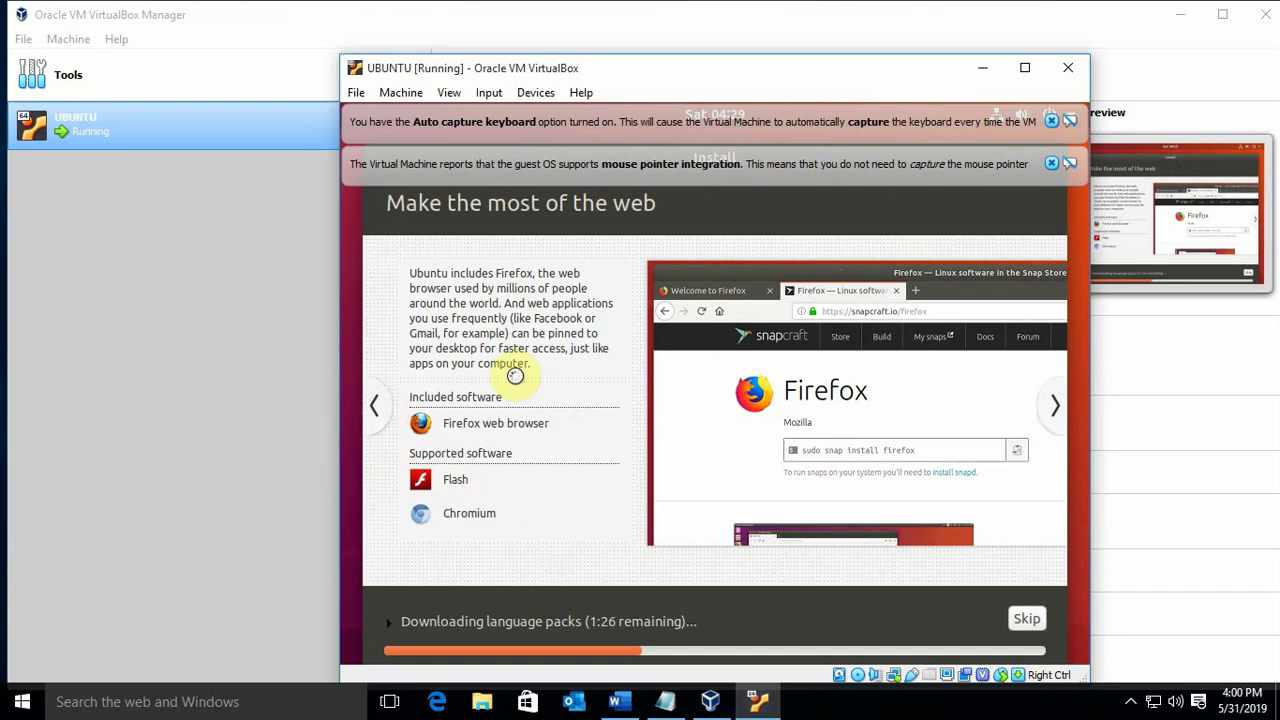
pyautogui.click(374, 406)
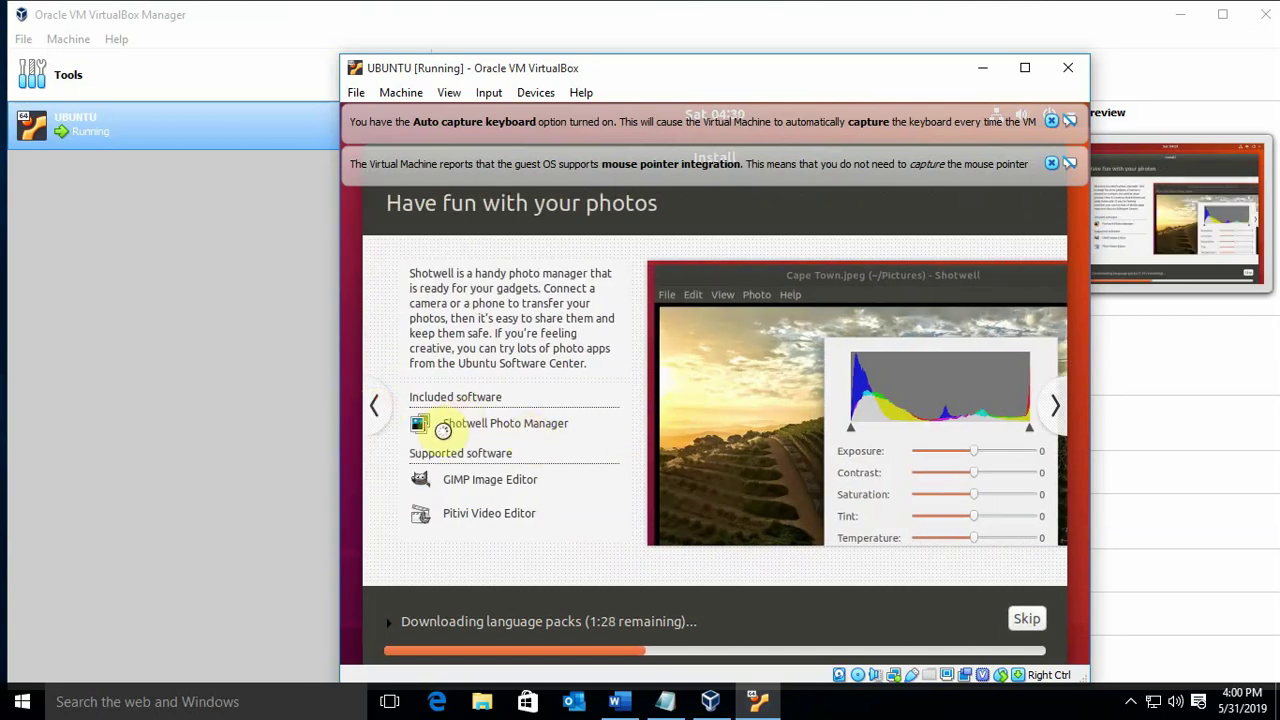
pyautogui.click(372, 412)
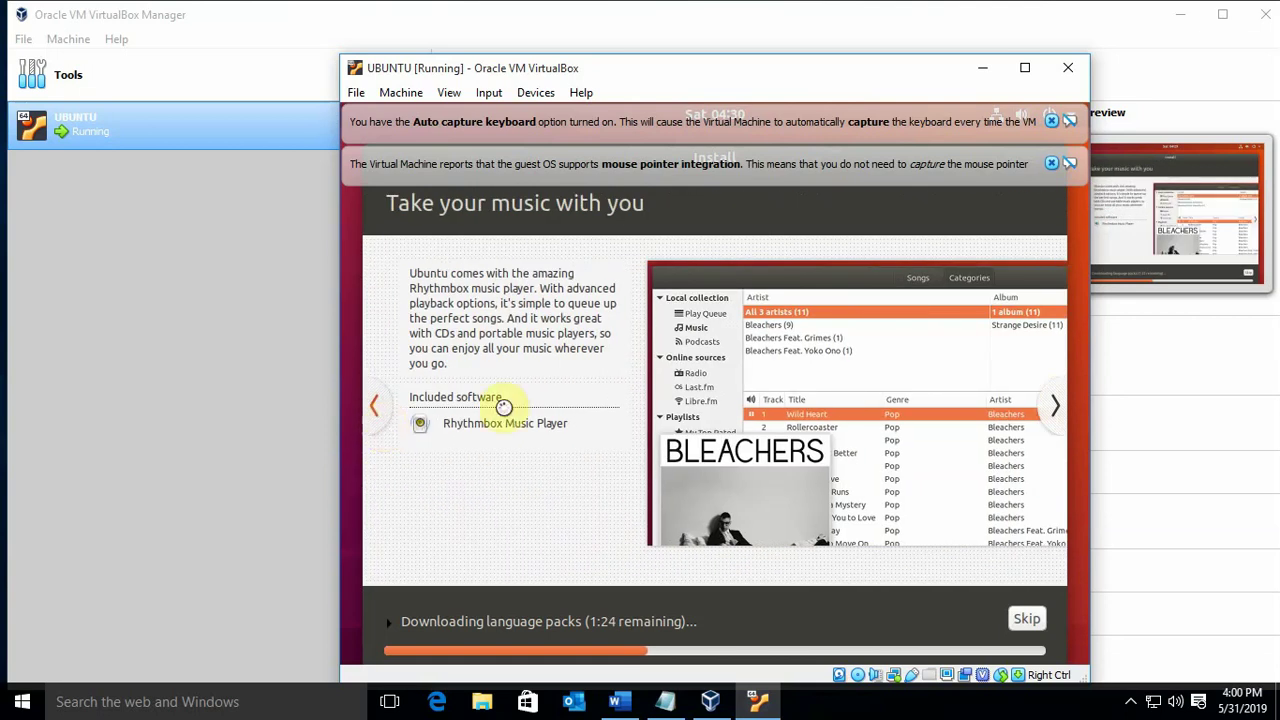
pyautogui.click(388, 418)
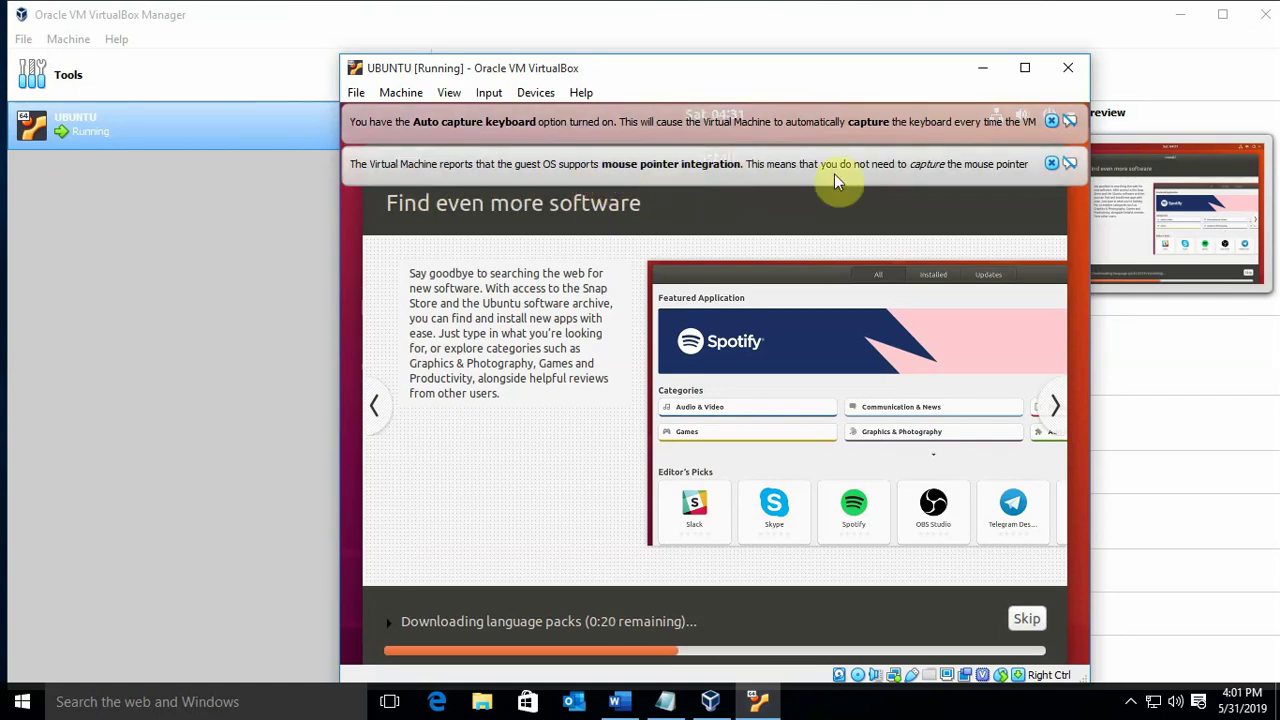
# Dismiss the mouse-integration and keyboard auto-capture notices, then advance the slideshow to Help and support
pyautogui.click(1051, 163)
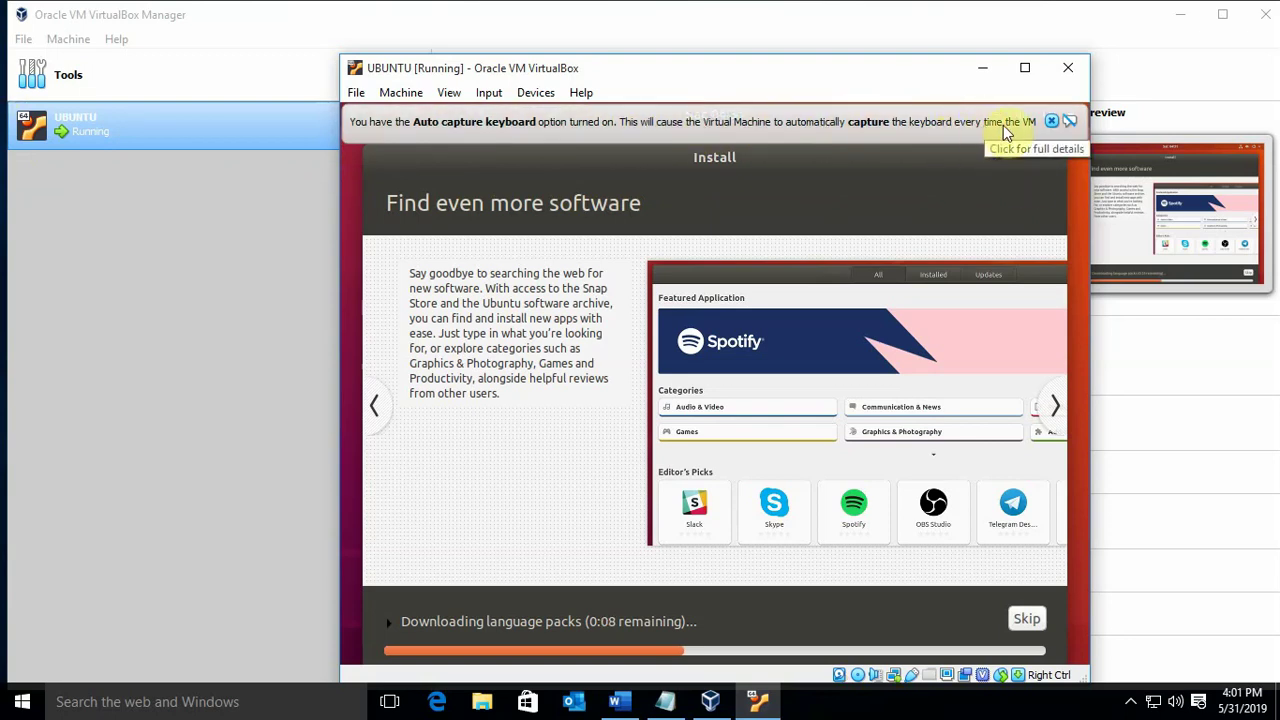
pyautogui.click(1051, 124)
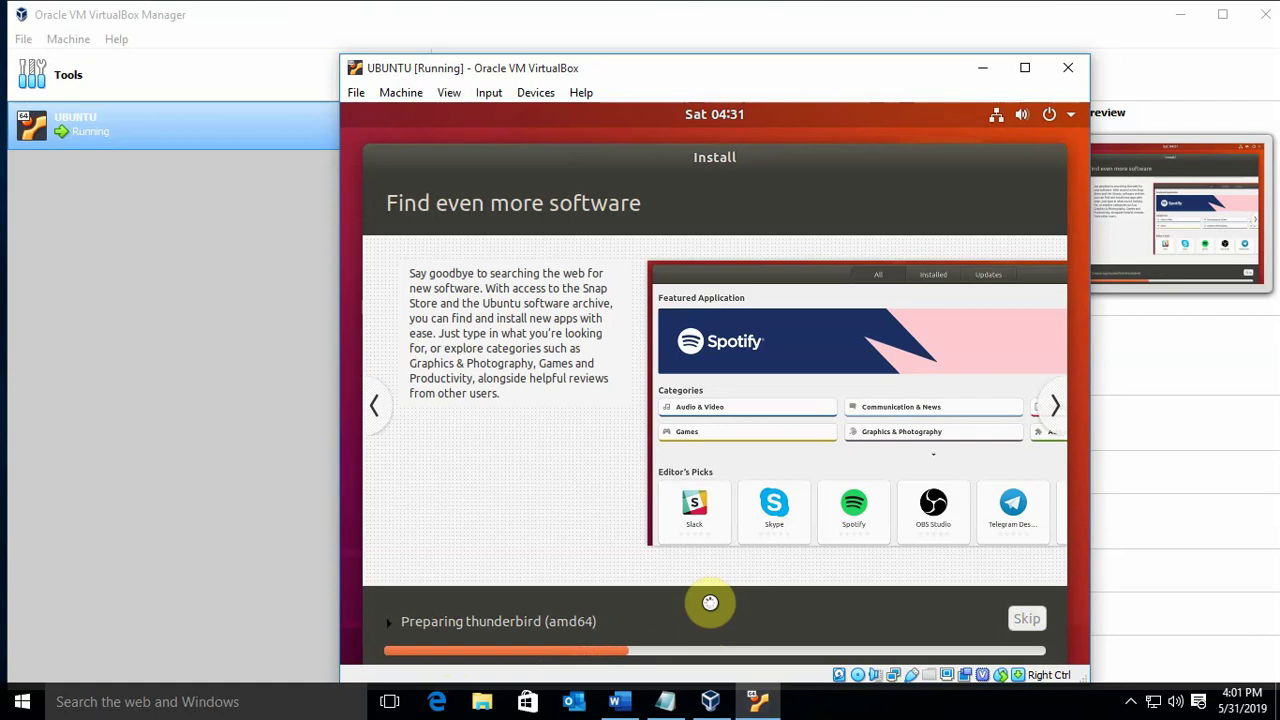
pyautogui.click(1056, 408)
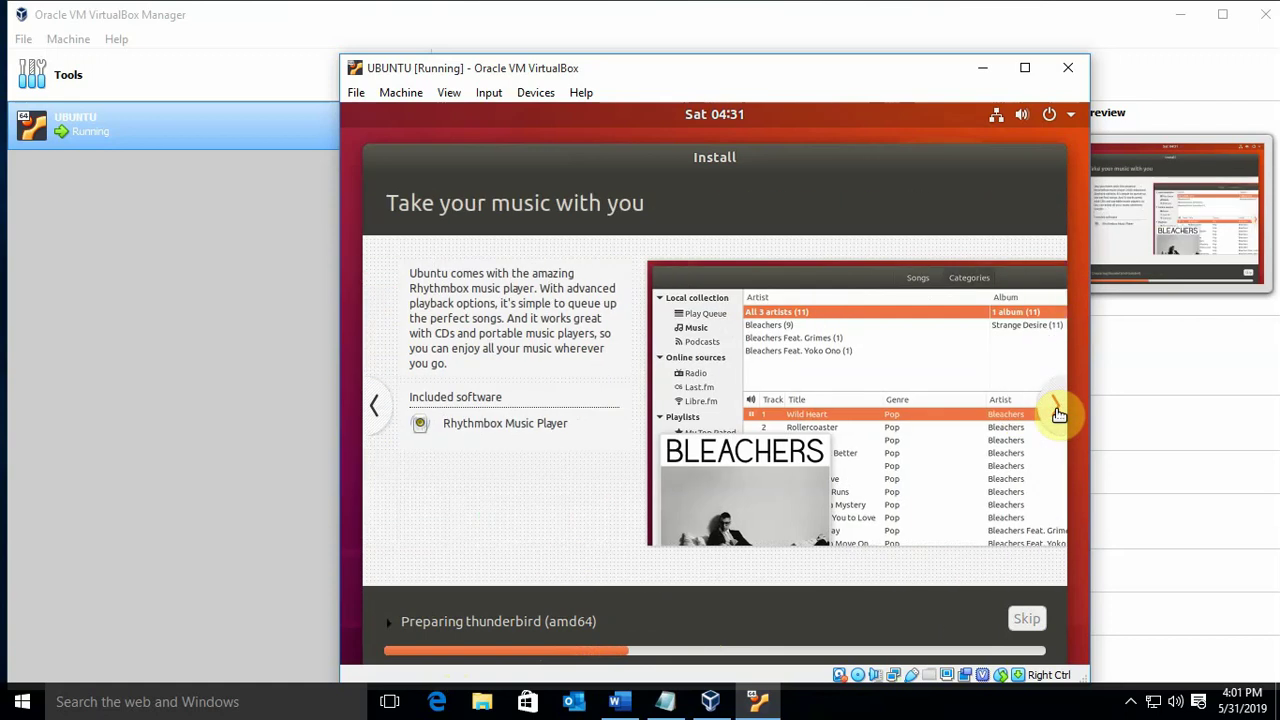
pyautogui.click(1056, 409)
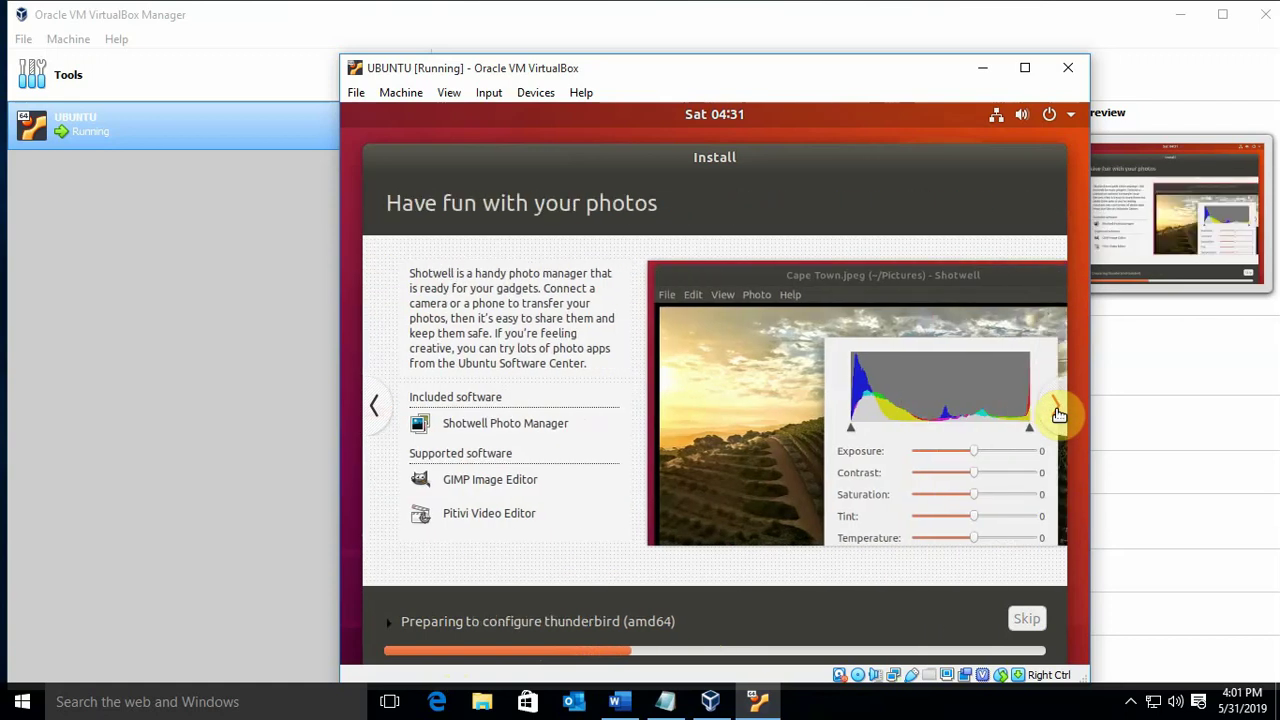
pyautogui.click(1056, 409)
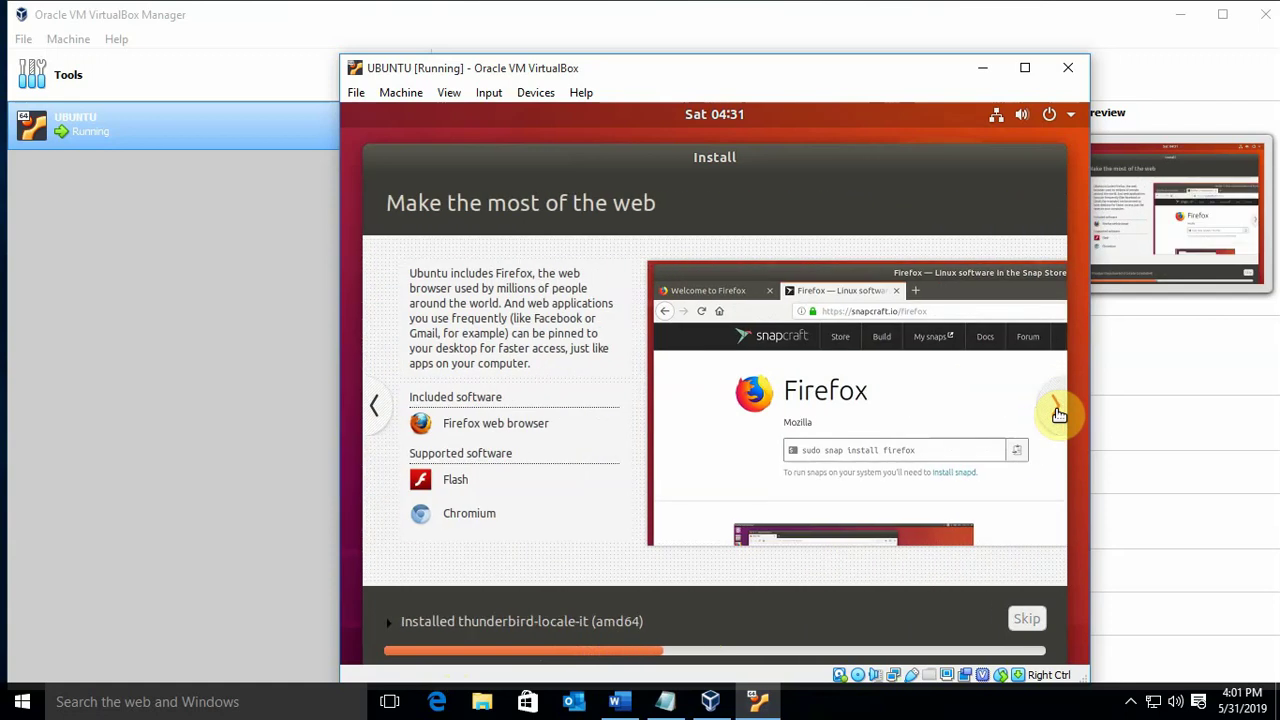
pyautogui.click(1056, 409)
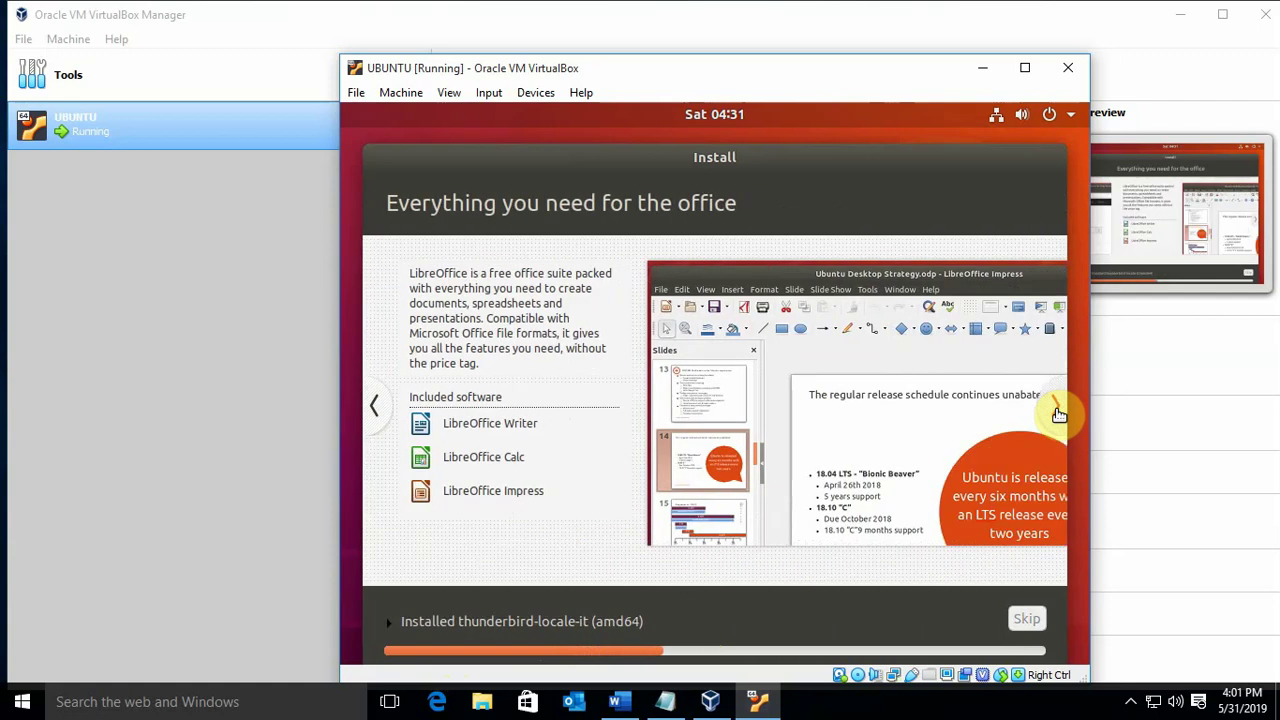
pyautogui.click(1056, 409)
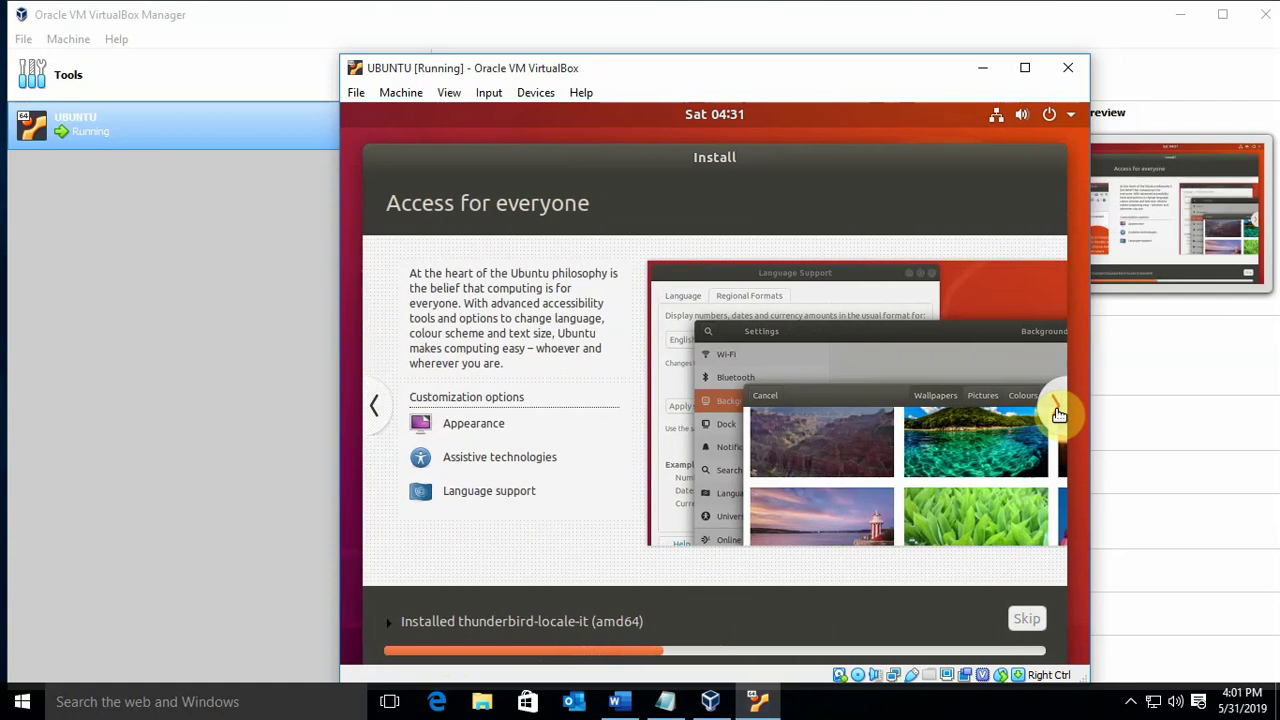
pyautogui.click(1056, 409)
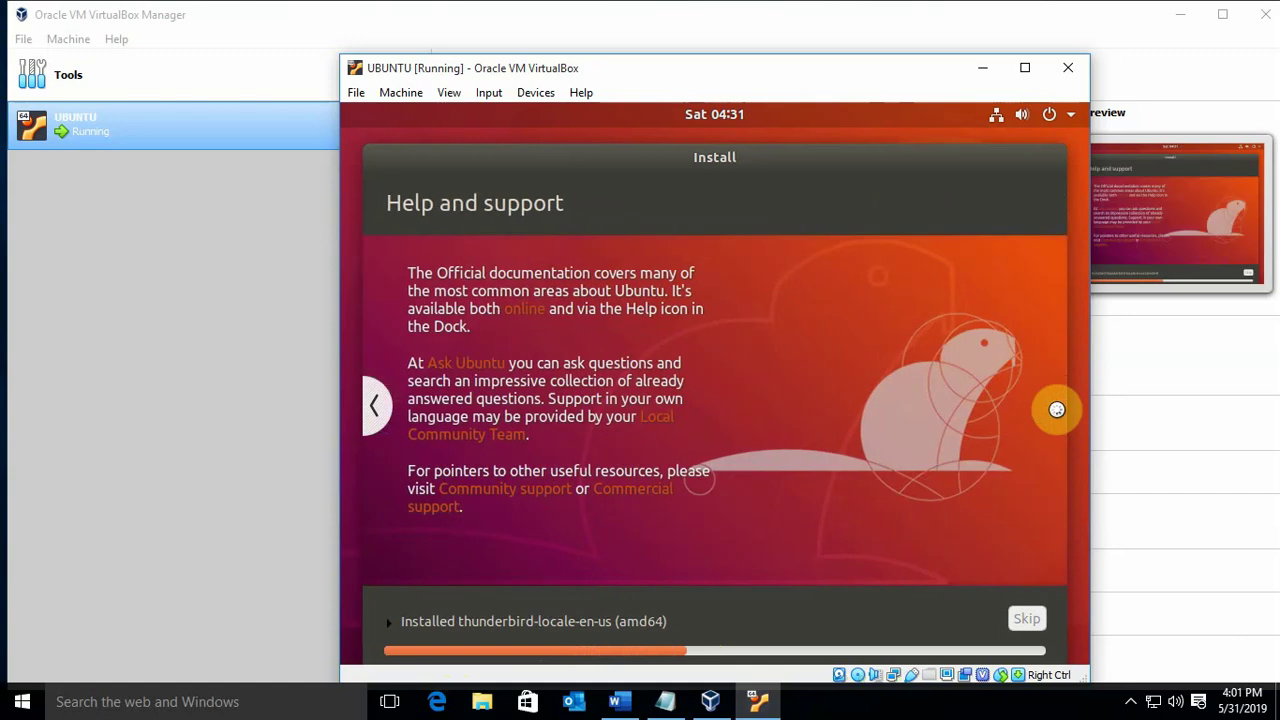
# Step the slideshow back to the web browsing slide and bring the Notepad notes forward
pyautogui.click(375, 409)
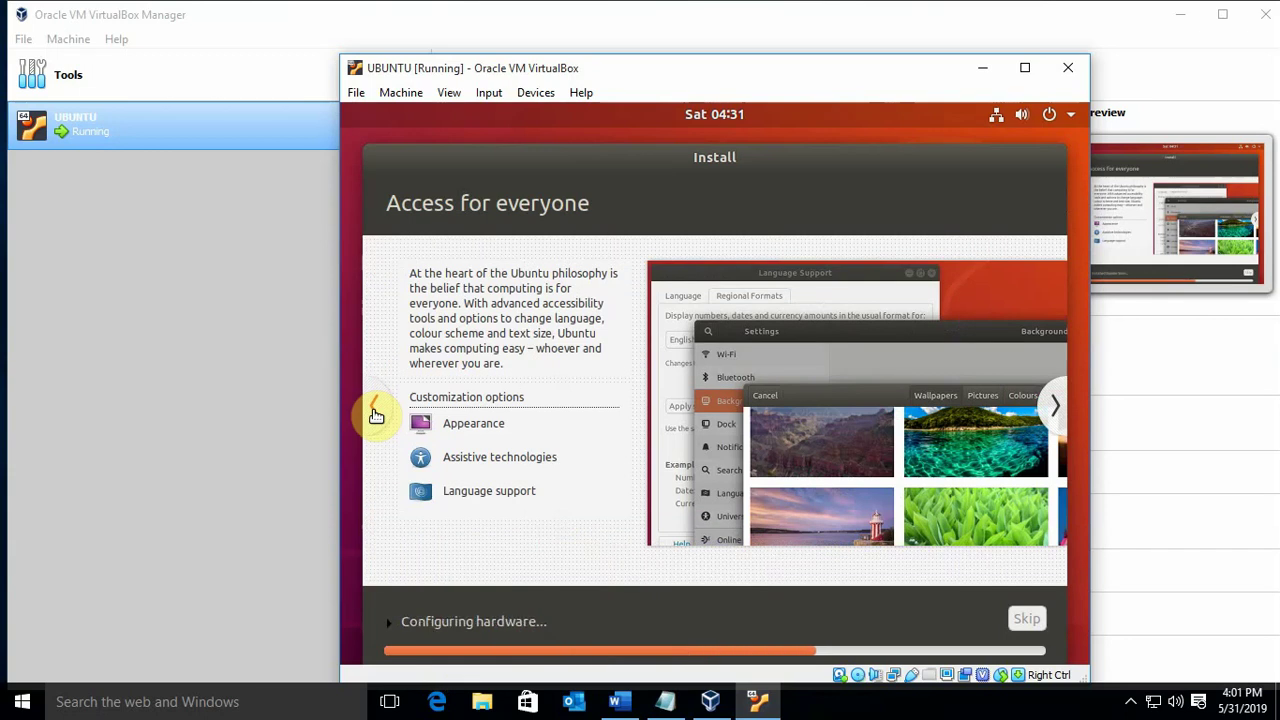
pyautogui.click(375, 412)
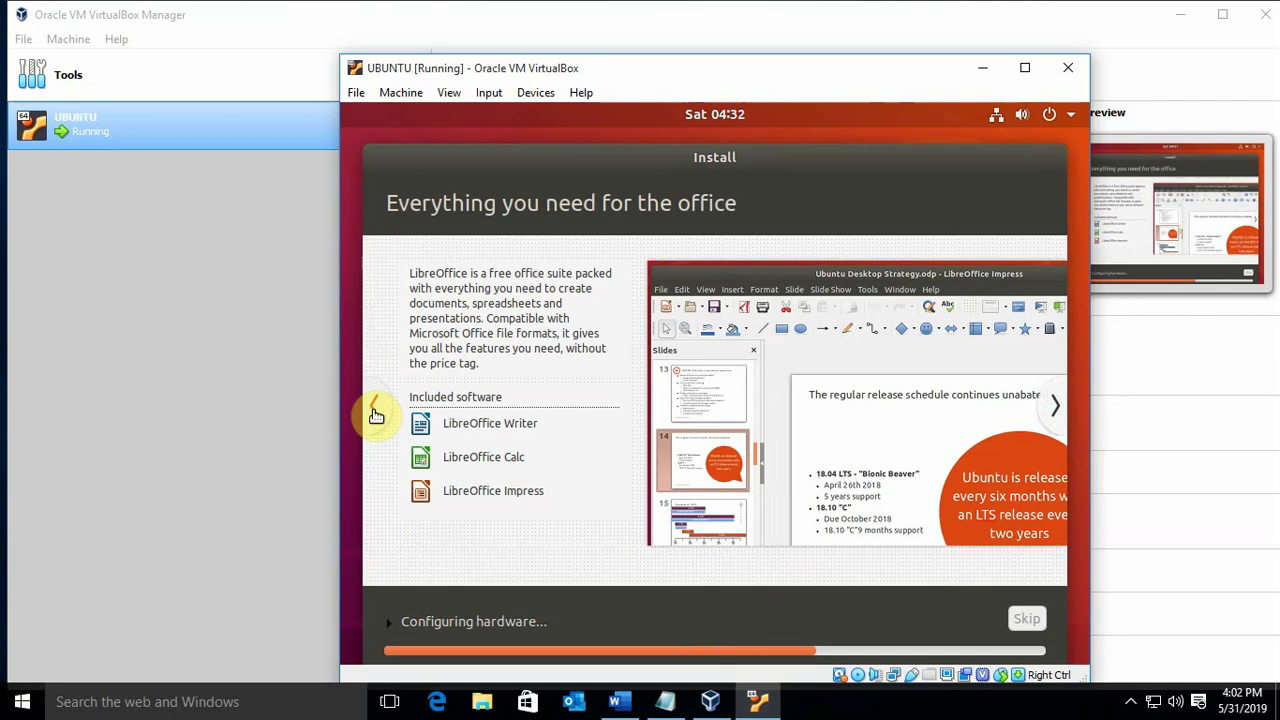
pyautogui.click(375, 412)
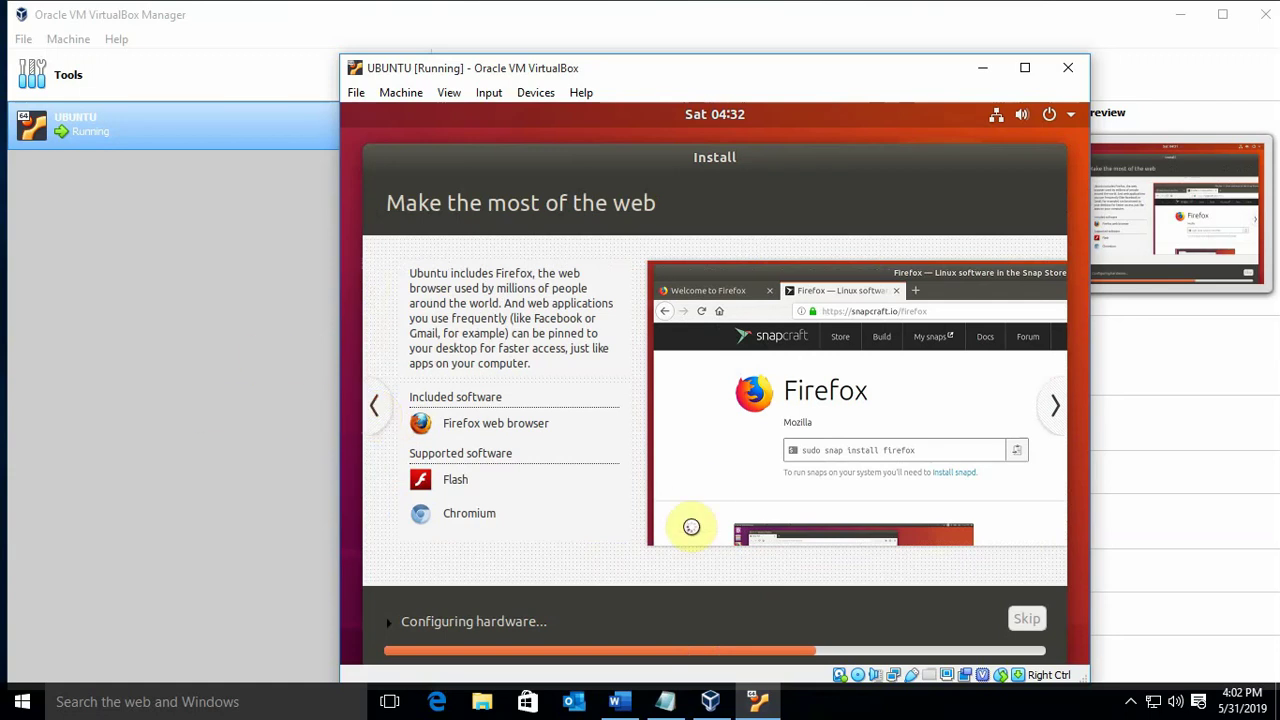
pyautogui.click(665, 701)
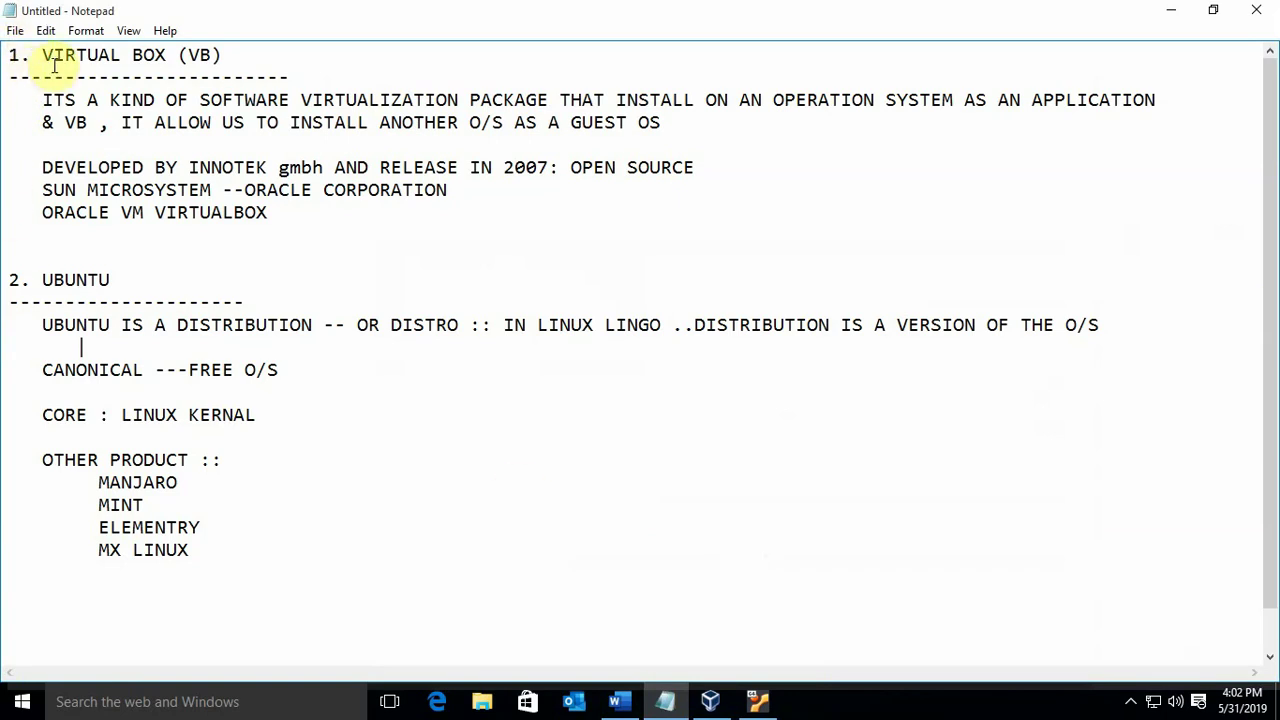
# Select the UBUNTU section of the notes down to the CORE line, then return to the VM window
pyautogui.moveTo(42, 52); pyautogui.dragTo(286, 76)
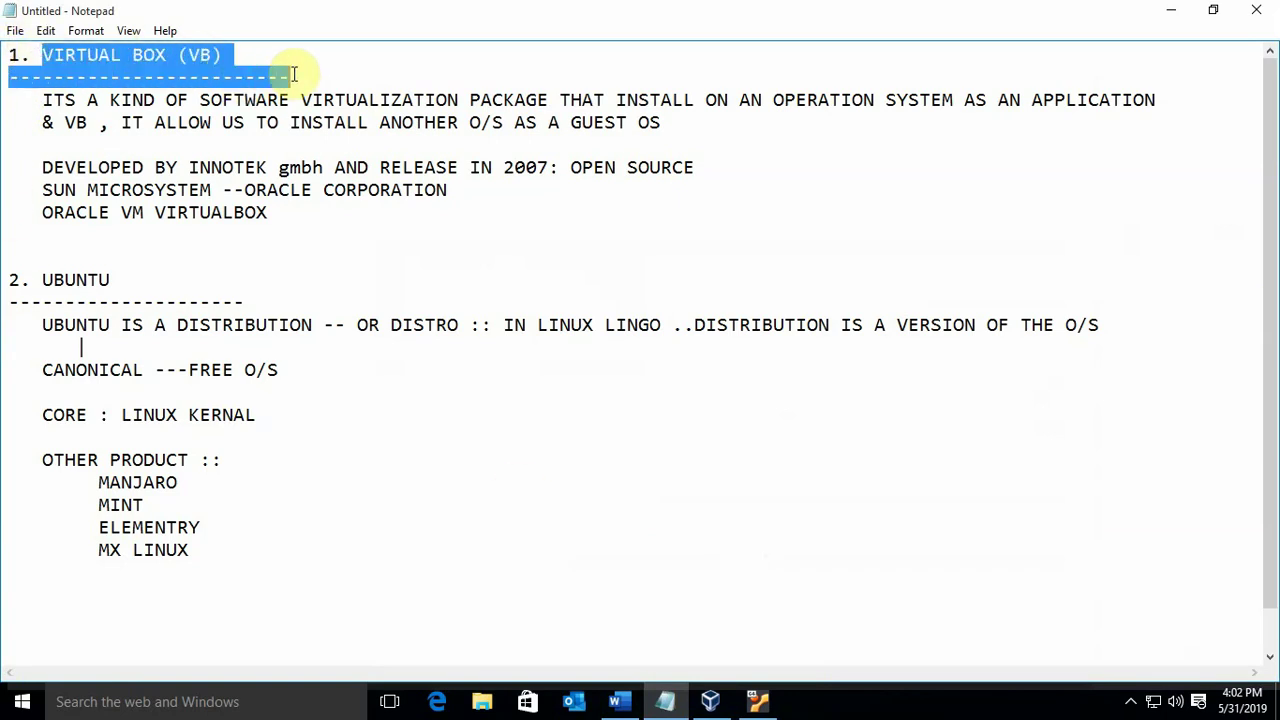
pyautogui.click(270, 341)
pyautogui.moveTo(40, 278); pyautogui.dragTo(440, 440)
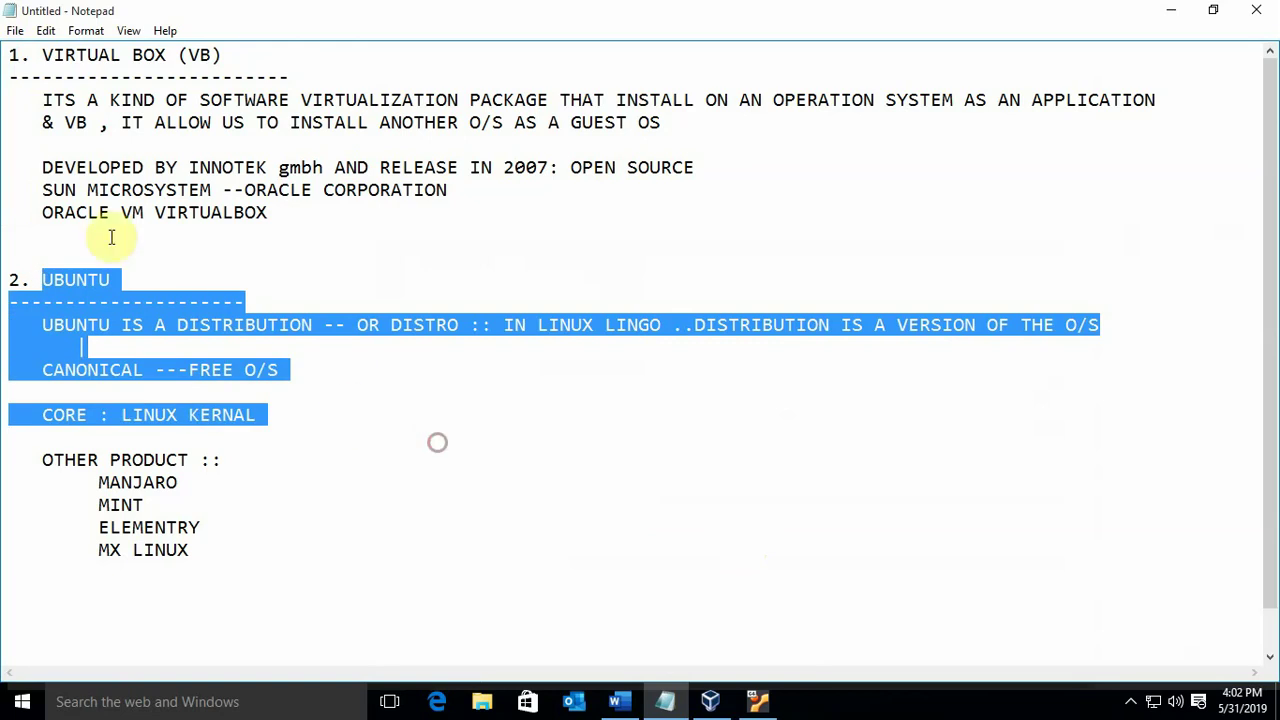
pyautogui.click(757, 700)
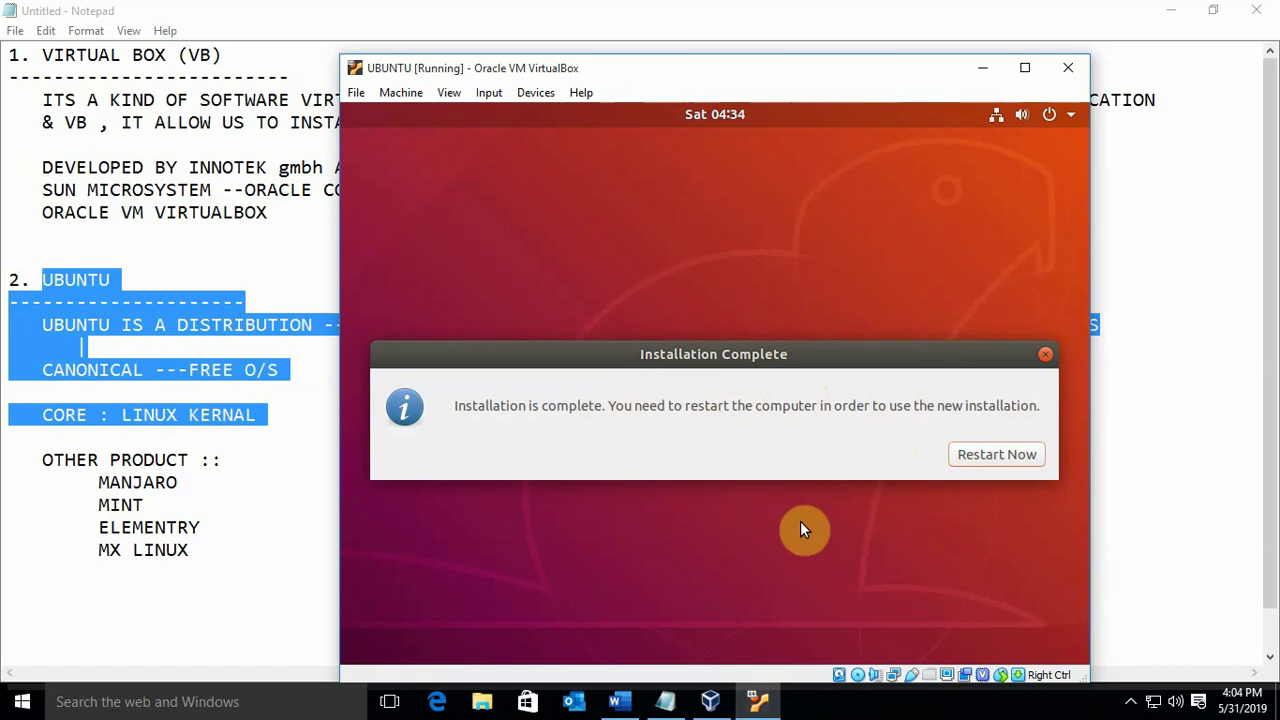
# Choose Restart Now after installation and confirm the installation medium is removed to reboot
pyautogui.click(982, 452)
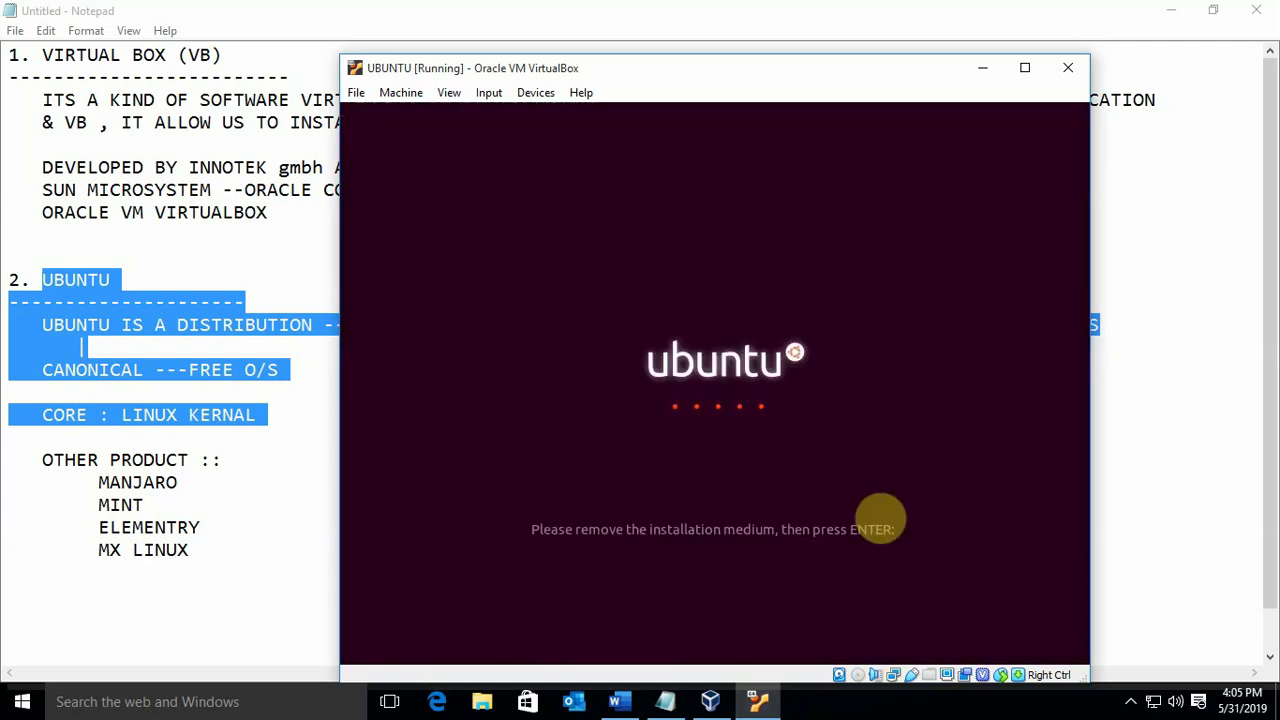
pyautogui.press('Return')
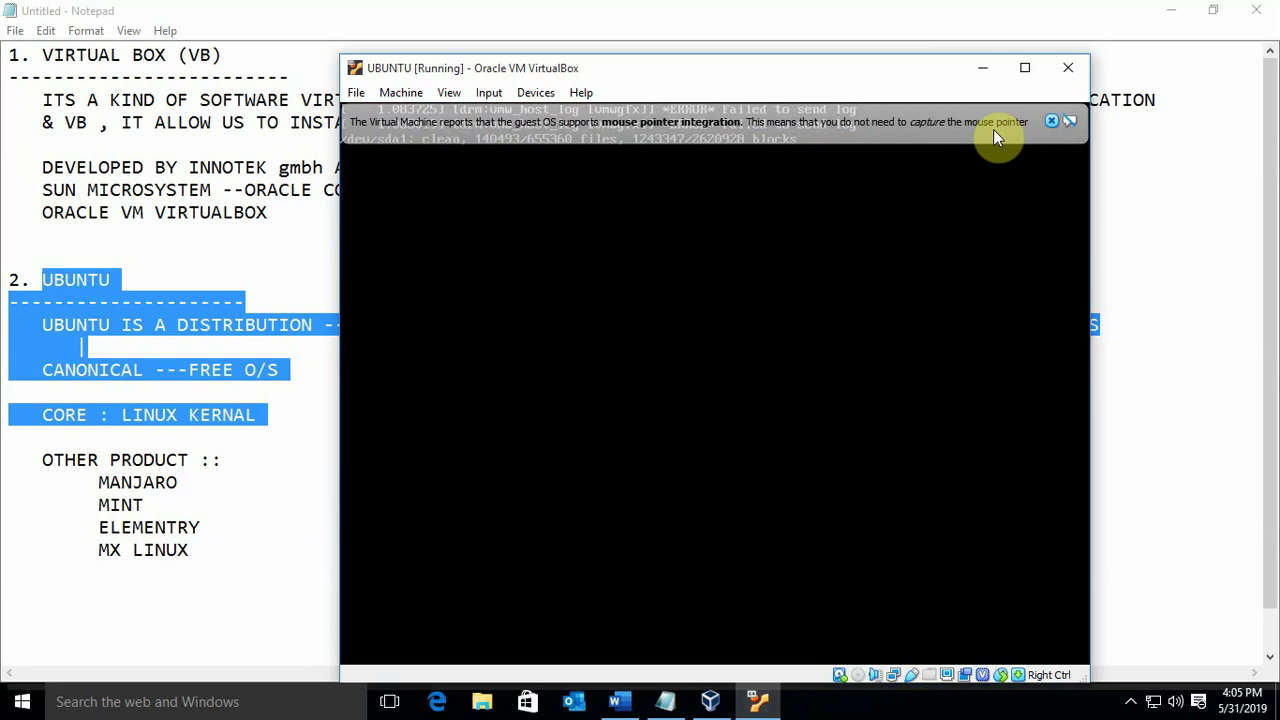
# Close the mouse-integration banner, minimize Notepad, and maximize the VM window showing the login screen
pyautogui.click(1047, 121)
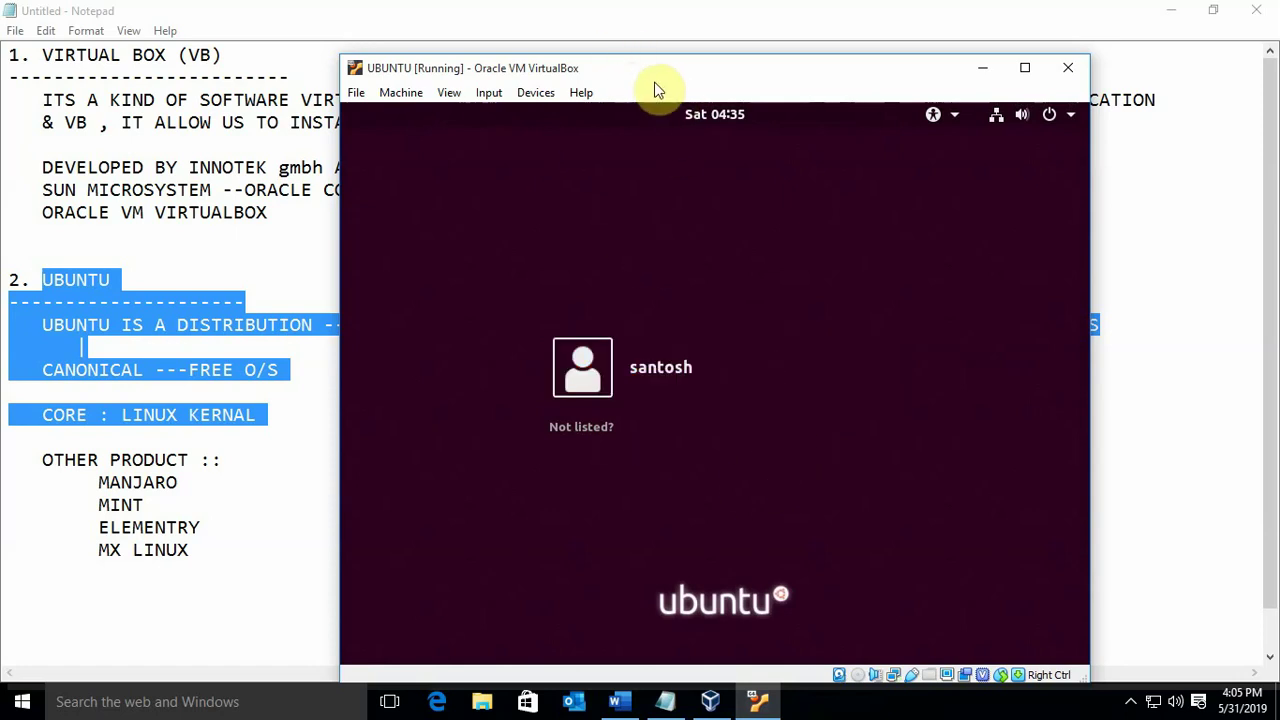
pyautogui.click(1186, 12)
pyautogui.click(1186, 12)
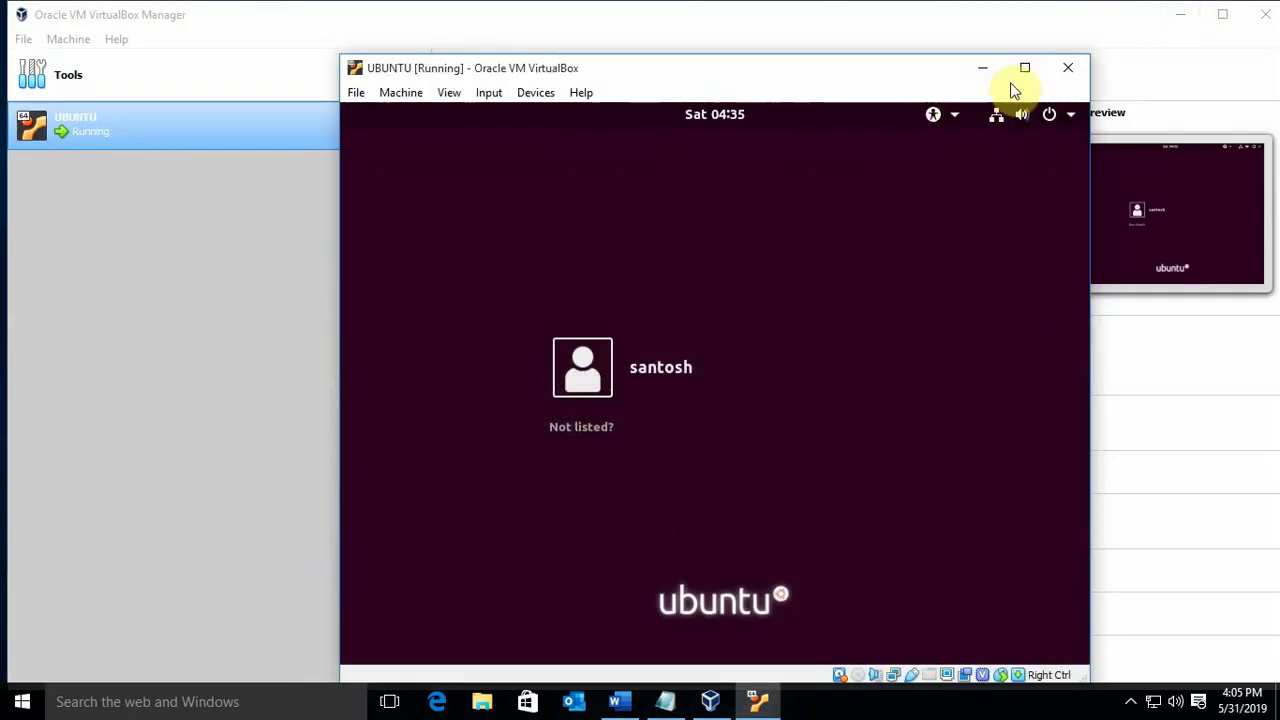
pyautogui.doubleClick(763, 77)
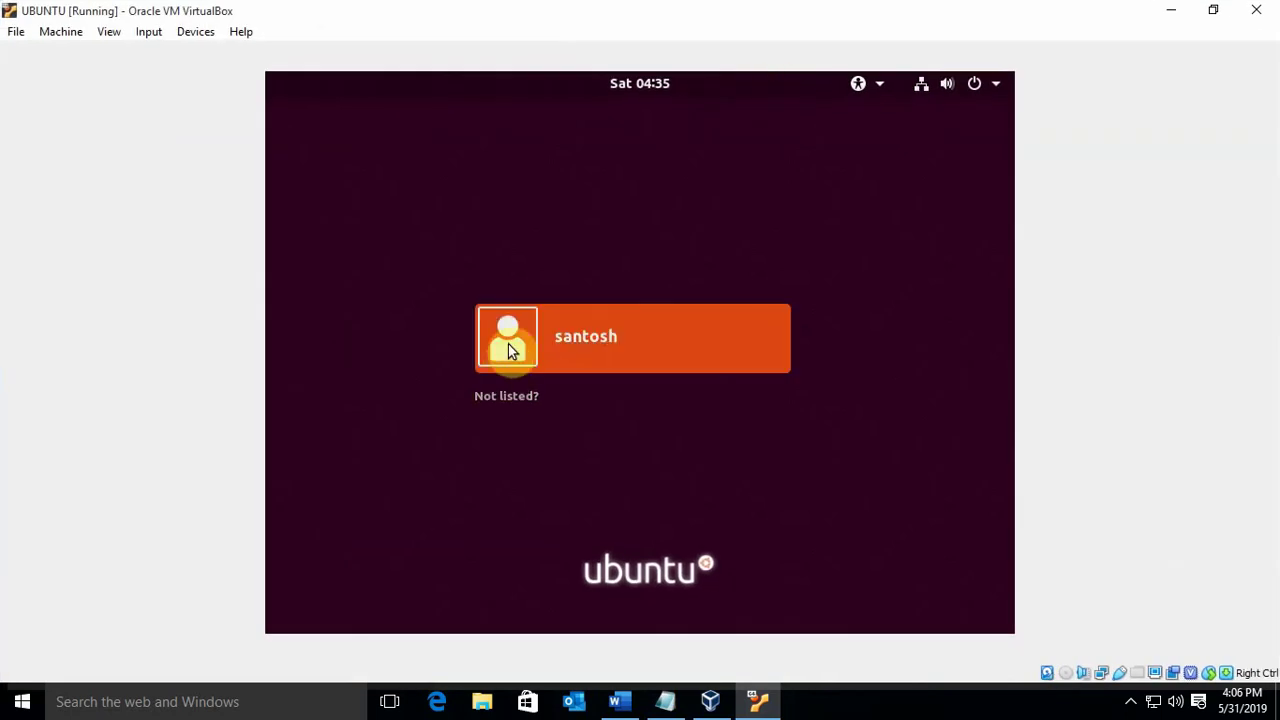
# Select the user account, enter its password, and sign in to Ubuntu
pyautogui.click(513, 343)
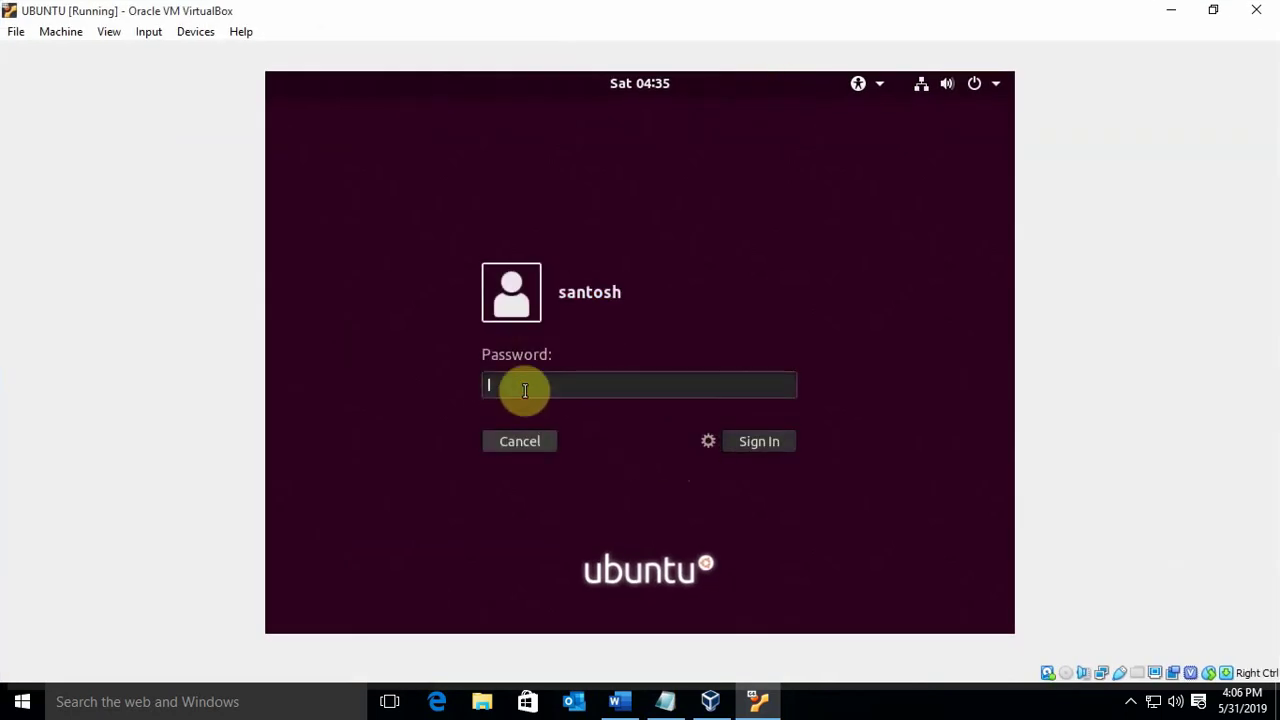
pyautogui.write('****')
pyautogui.click(748, 441)
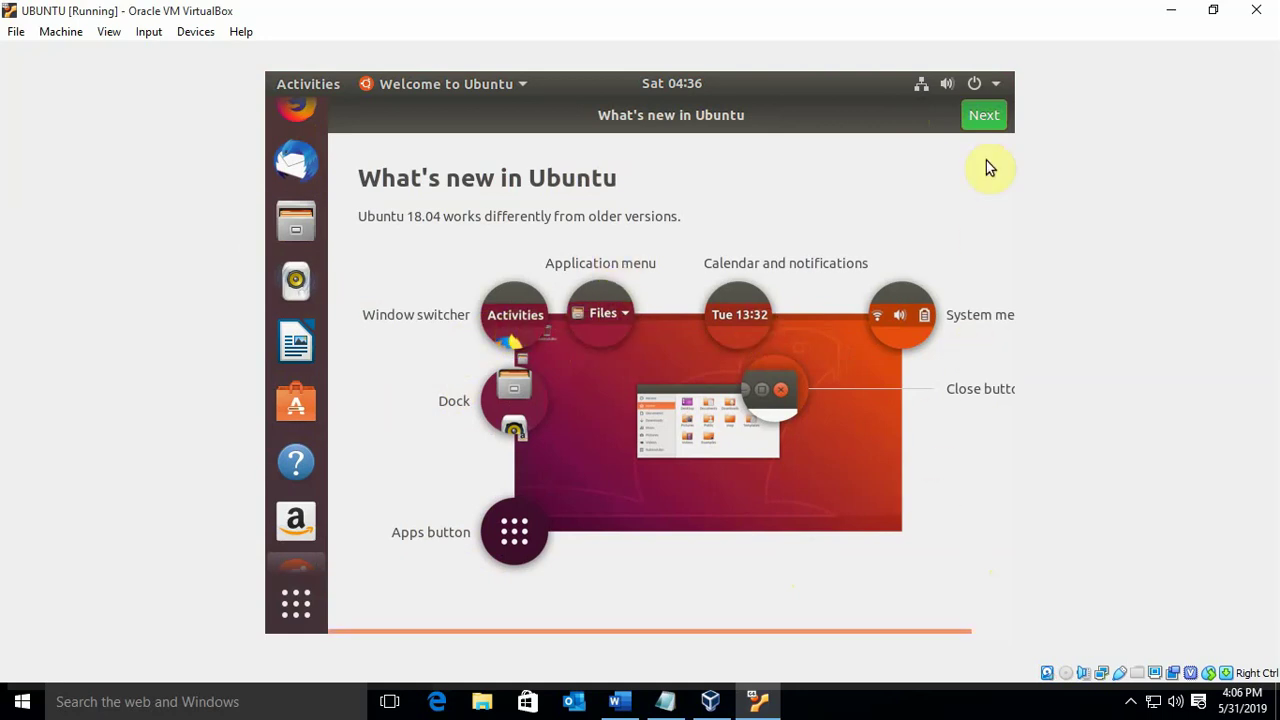
# Step through the Livepatch, Help improve Ubuntu and Ready to go pages, then close the tour
pyautogui.click(984, 117)
pyautogui.click(984, 117)
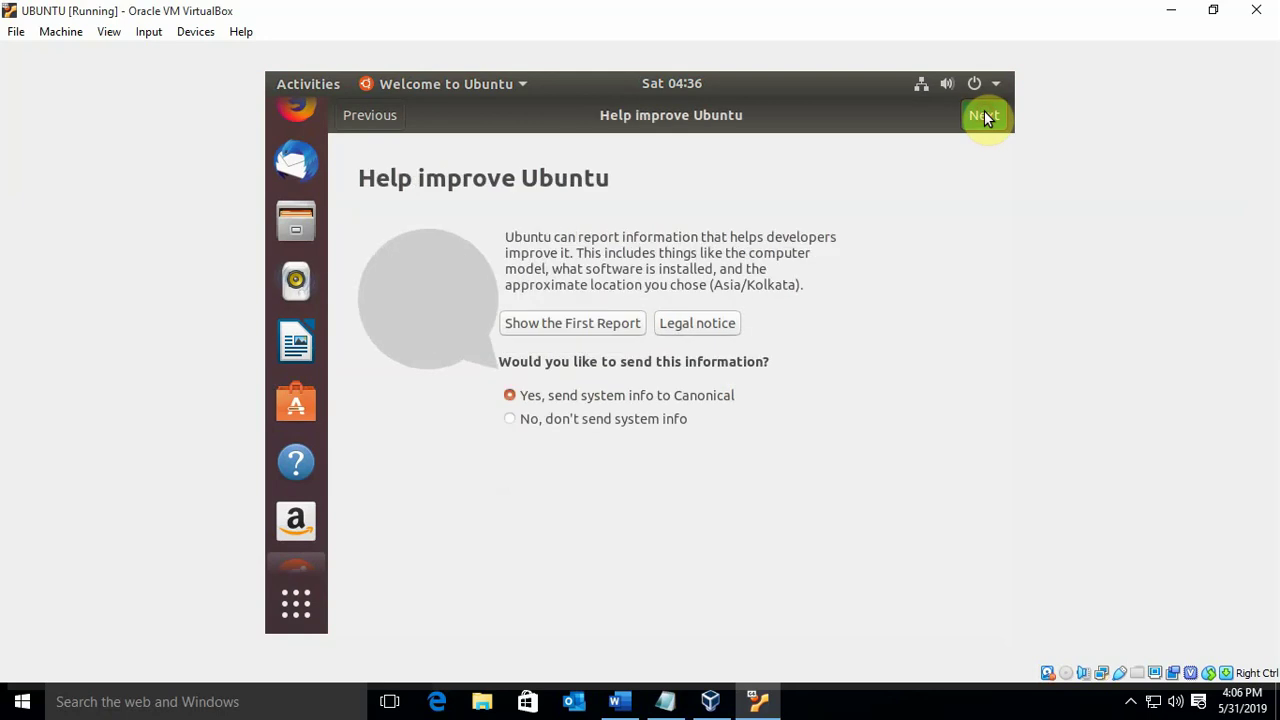
pyautogui.click(984, 117)
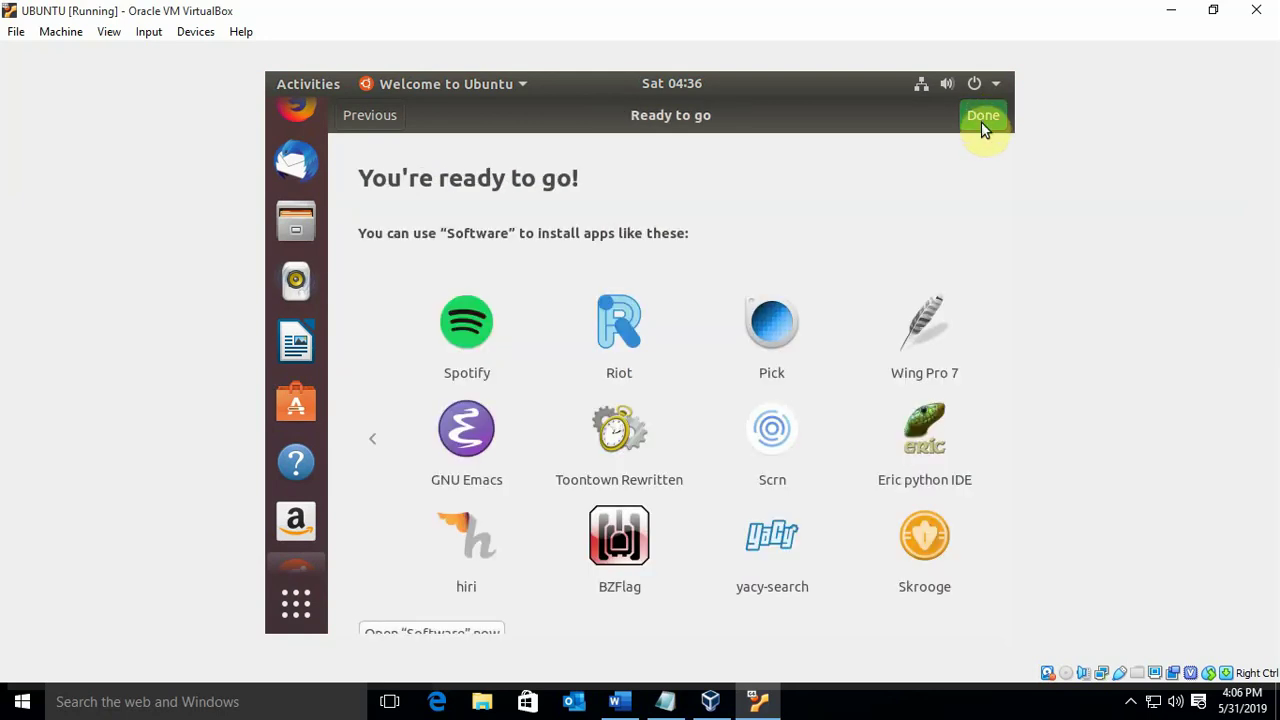
pyautogui.click(981, 118)
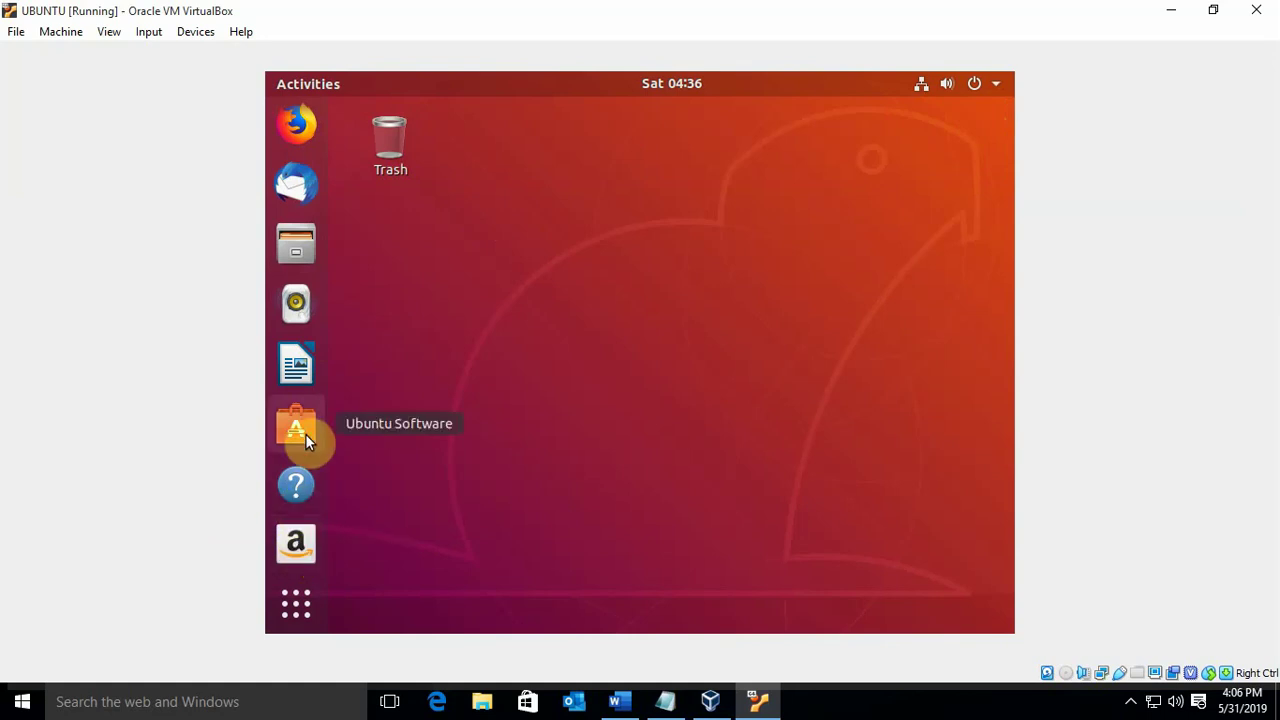
pyautogui.click(305, 366)
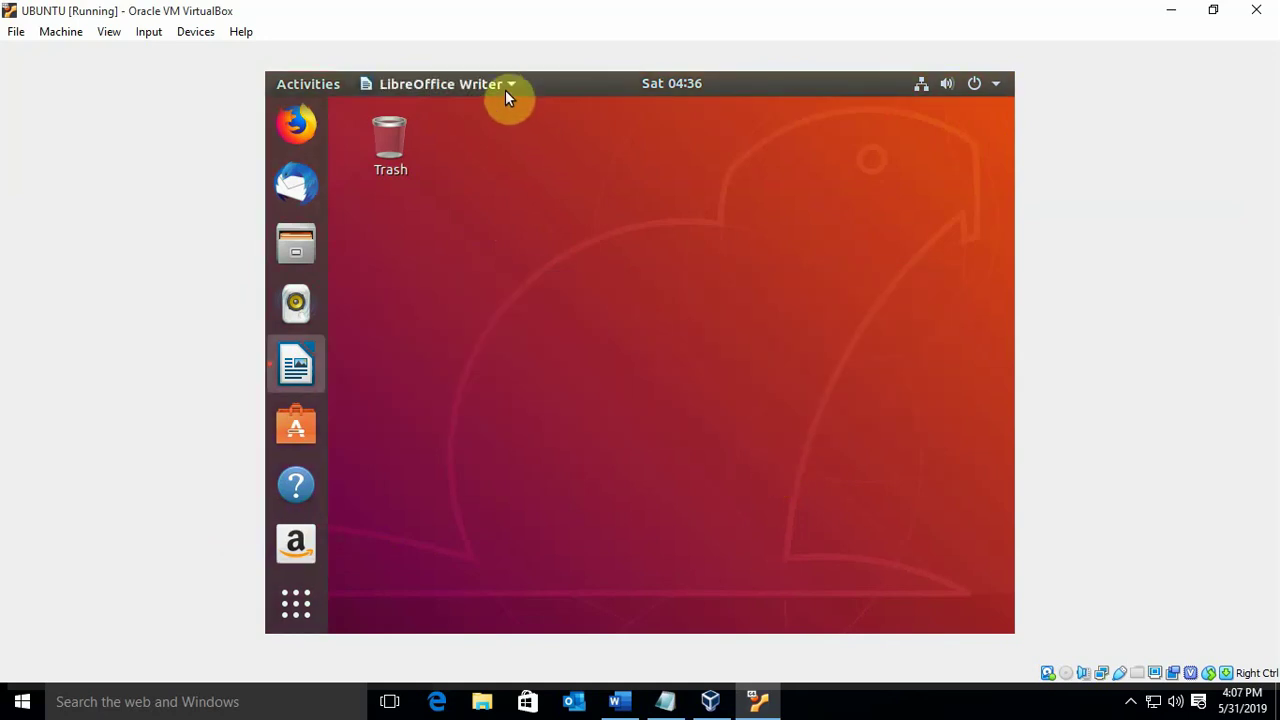
pyautogui.click(505, 86)
pyautogui.click(524, 392)
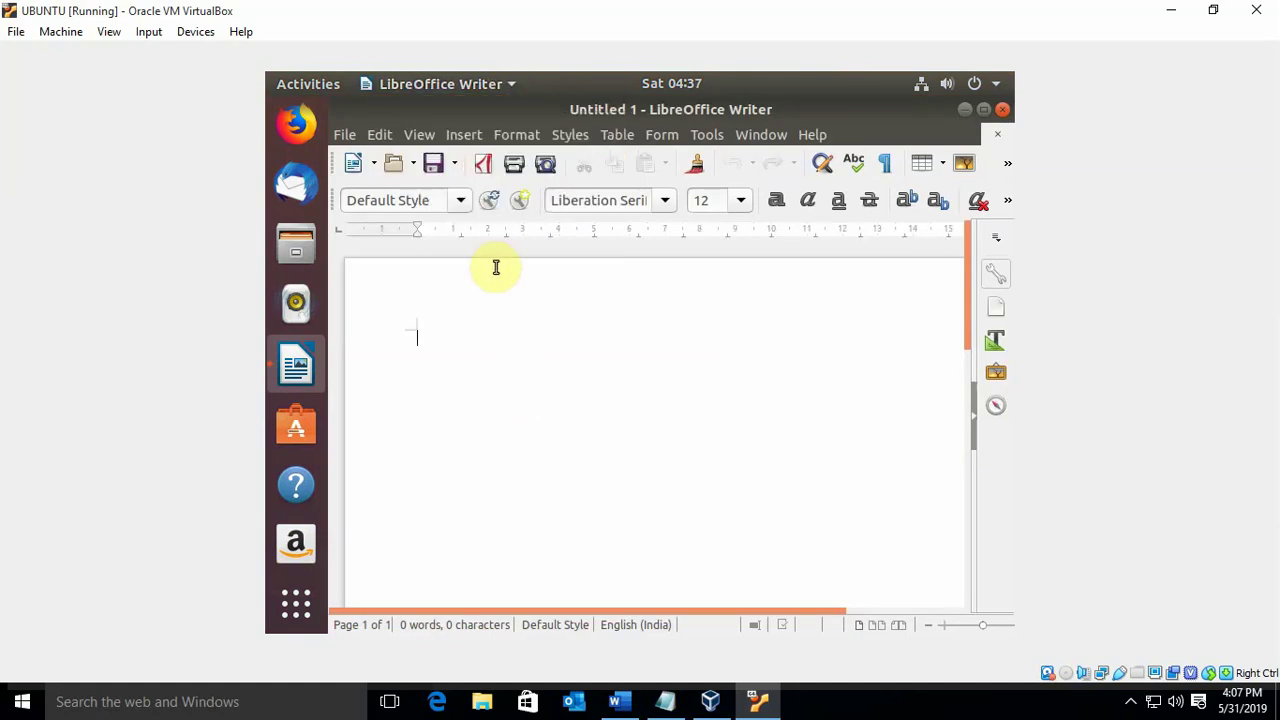
pyautogui.click(505, 86)
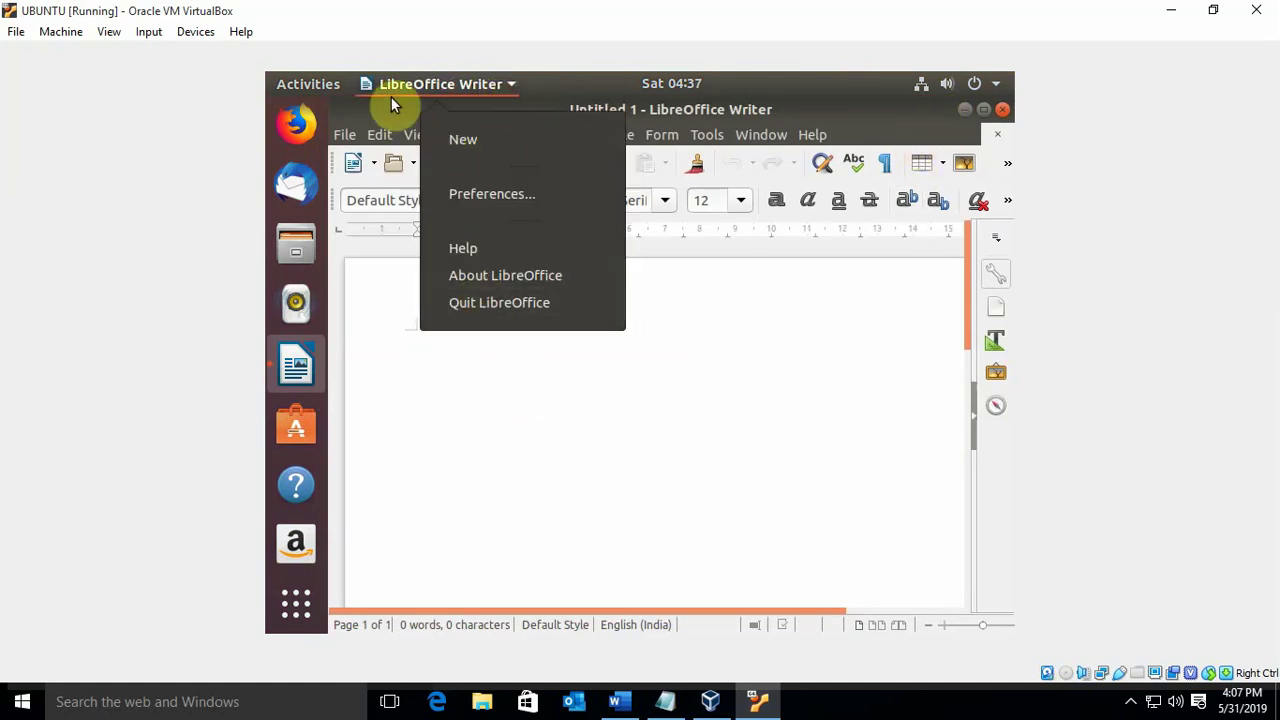
pyautogui.click(805, 368)
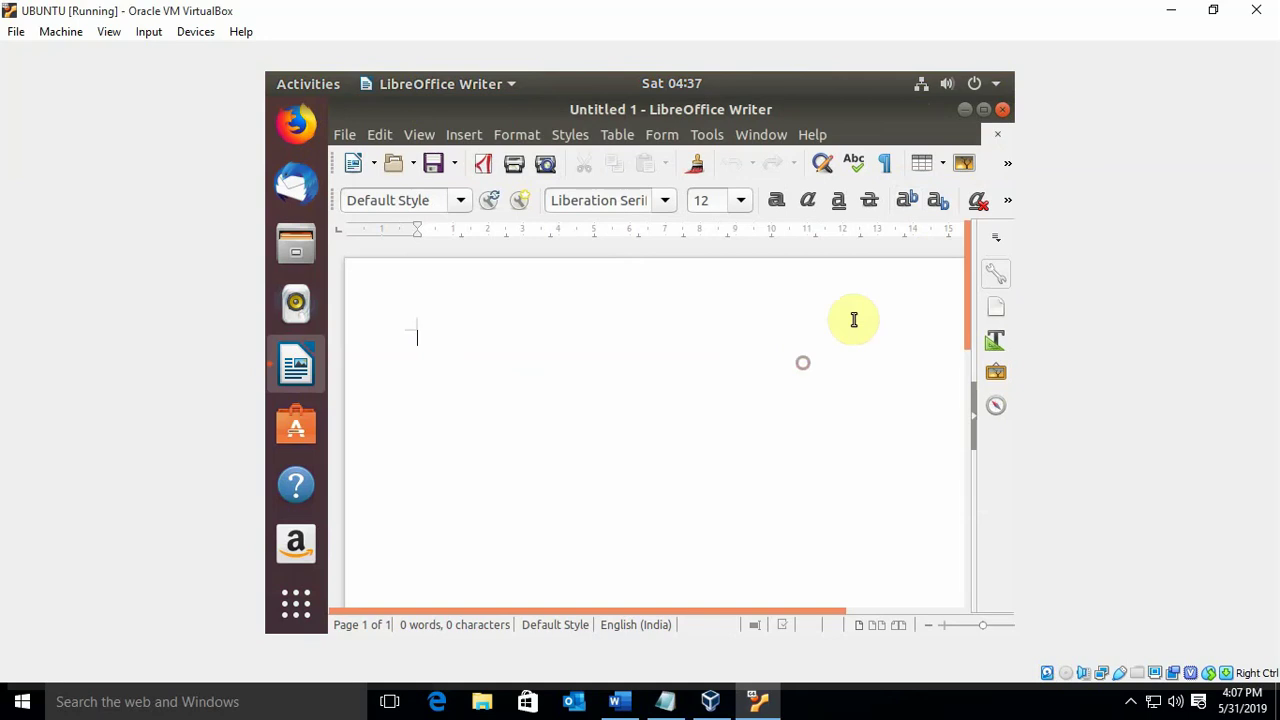
pyautogui.click(997, 136)
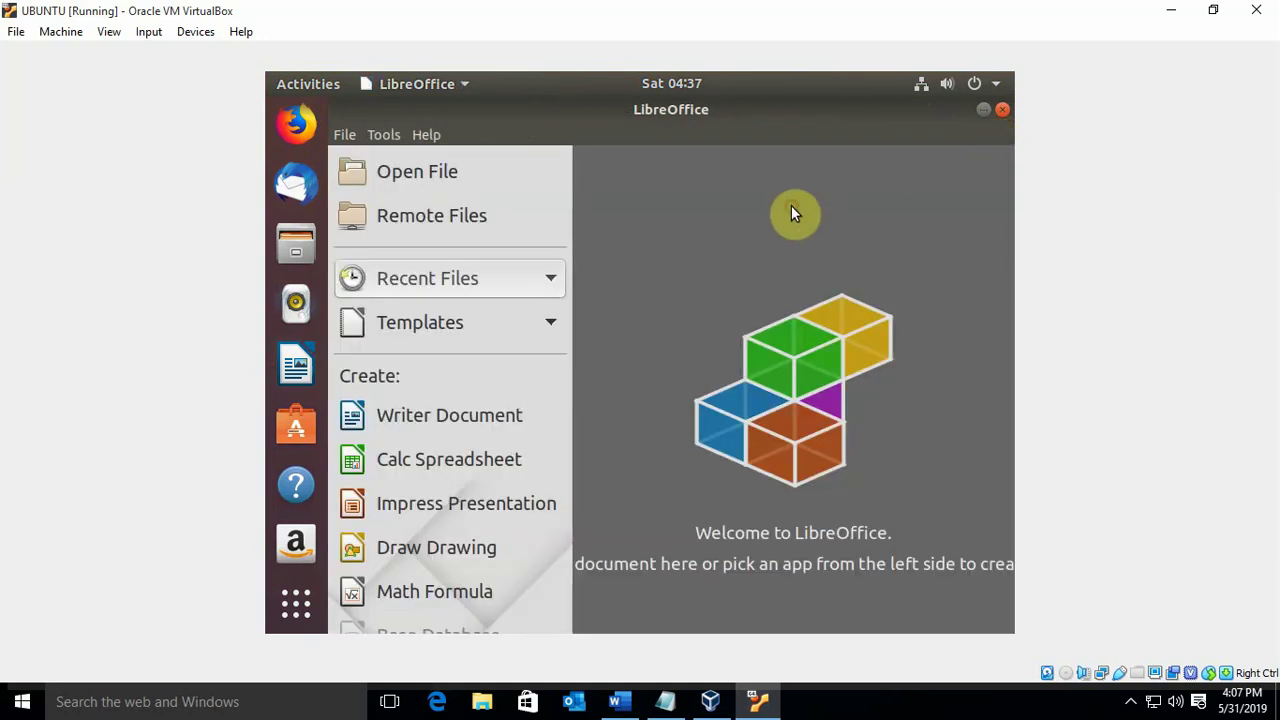
pyautogui.click(1002, 111)
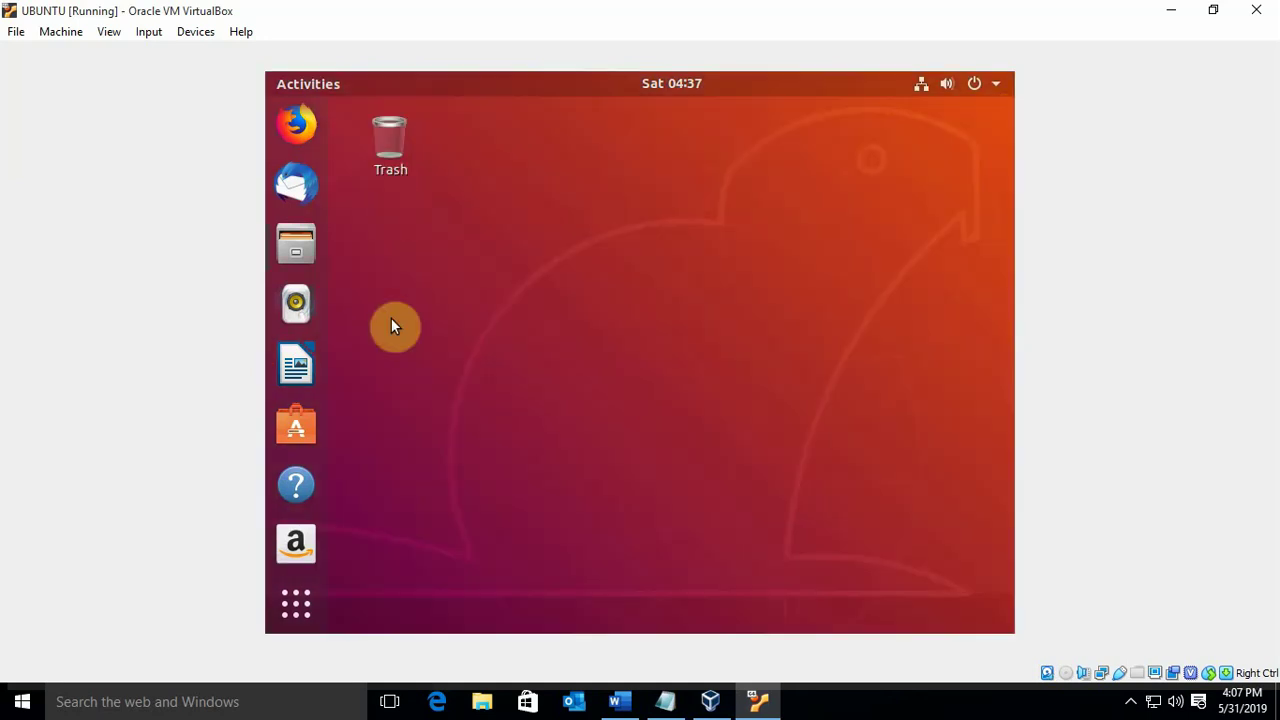
# Open a Terminal from the Ubuntu desktop's right-click menu
pyautogui.rightClick(516, 414)
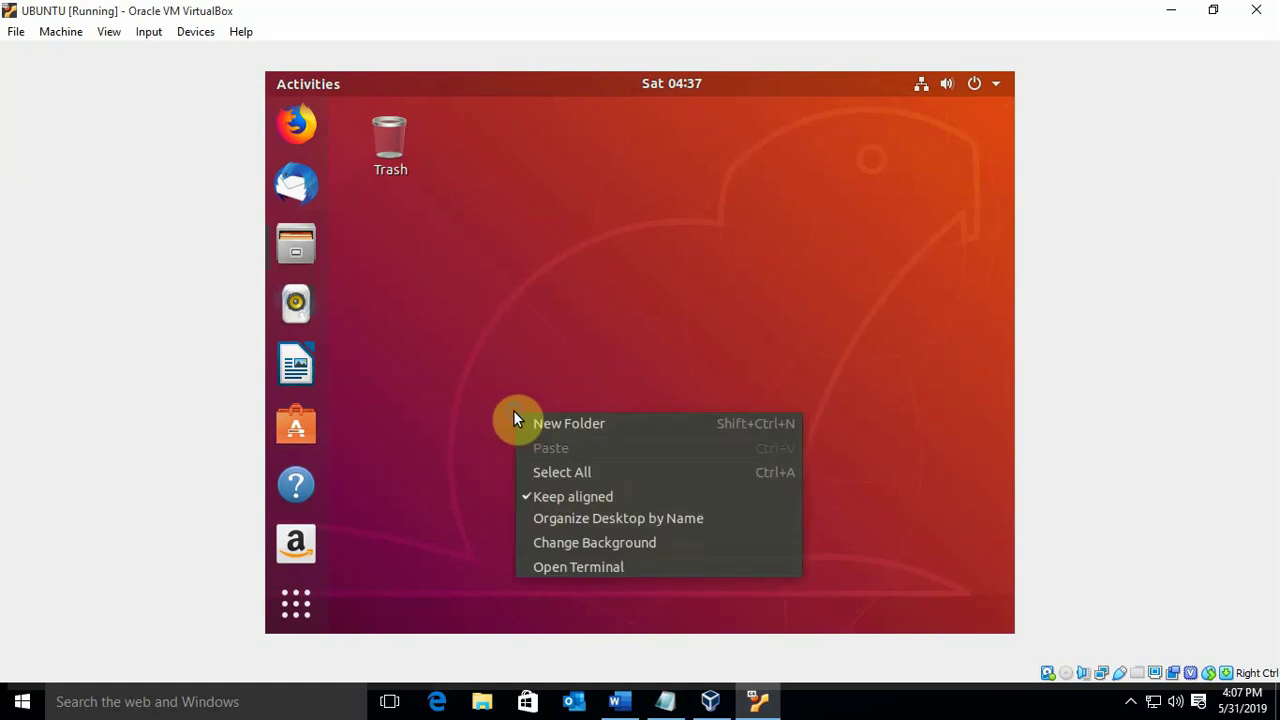
pyautogui.click(626, 608)
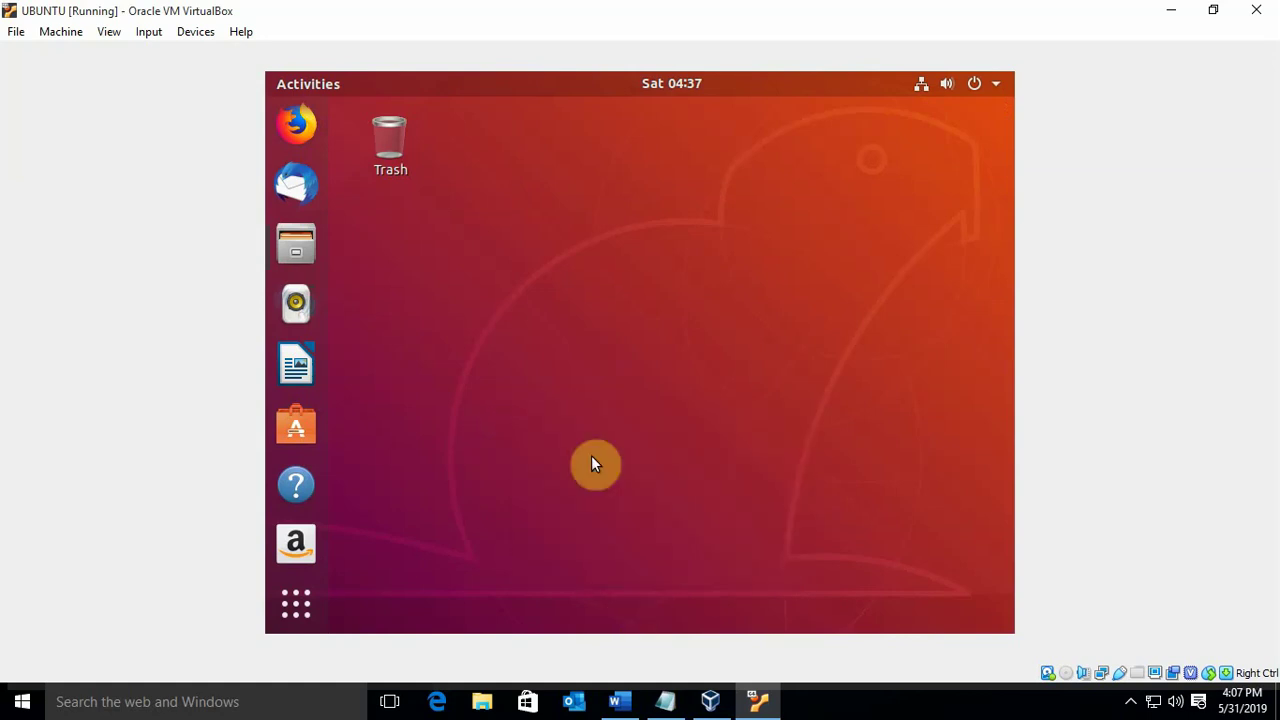
pyautogui.rightClick(584, 408)
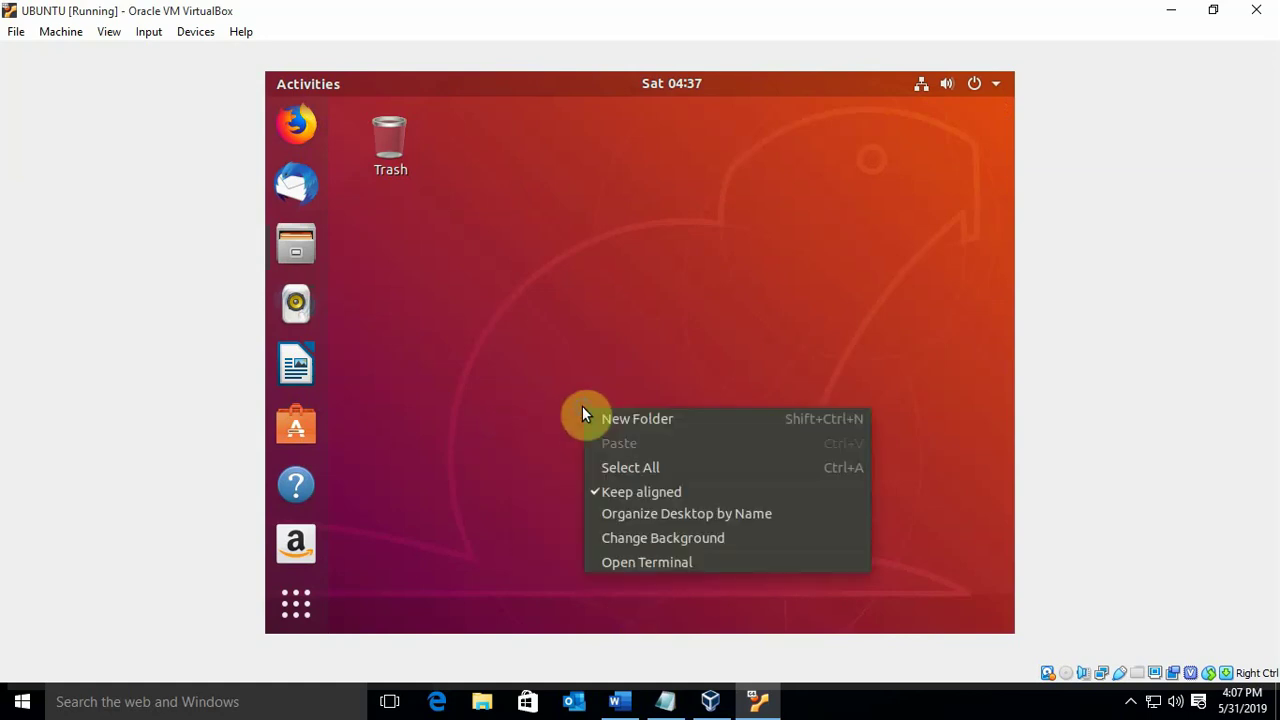
pyautogui.click(565, 290)
pyautogui.rightClick(582, 277)
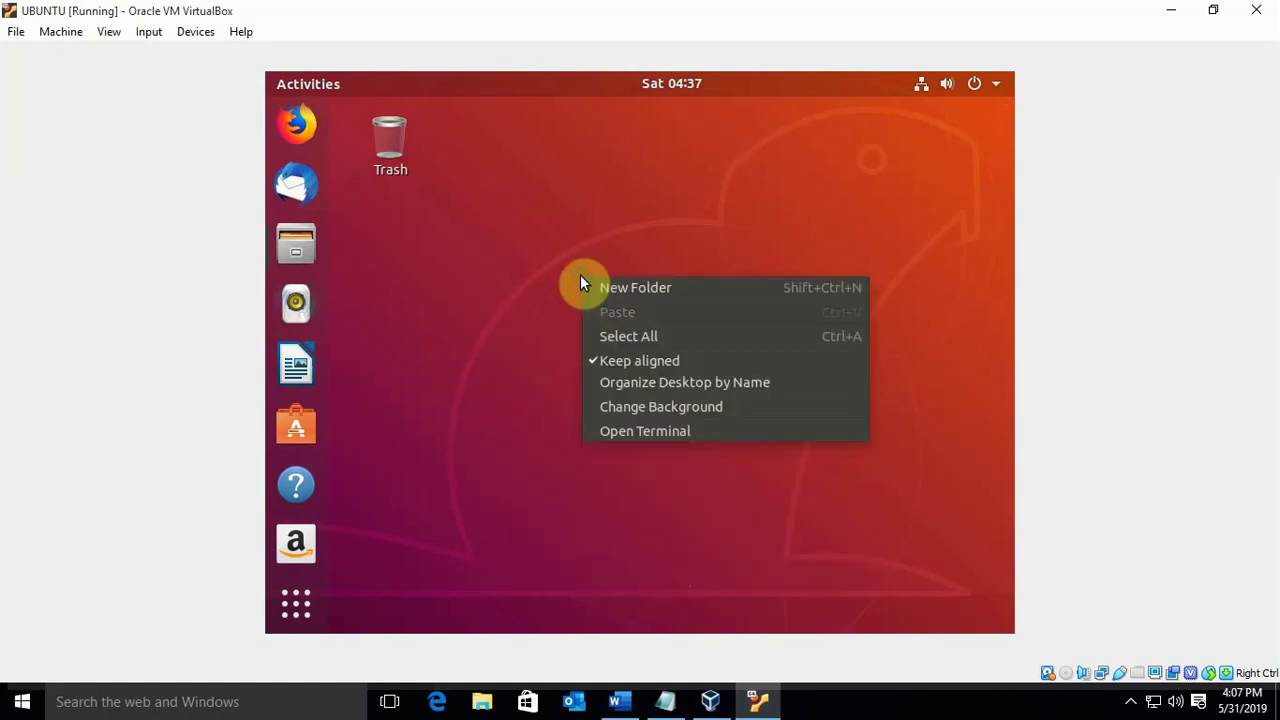
pyautogui.click(685, 432)
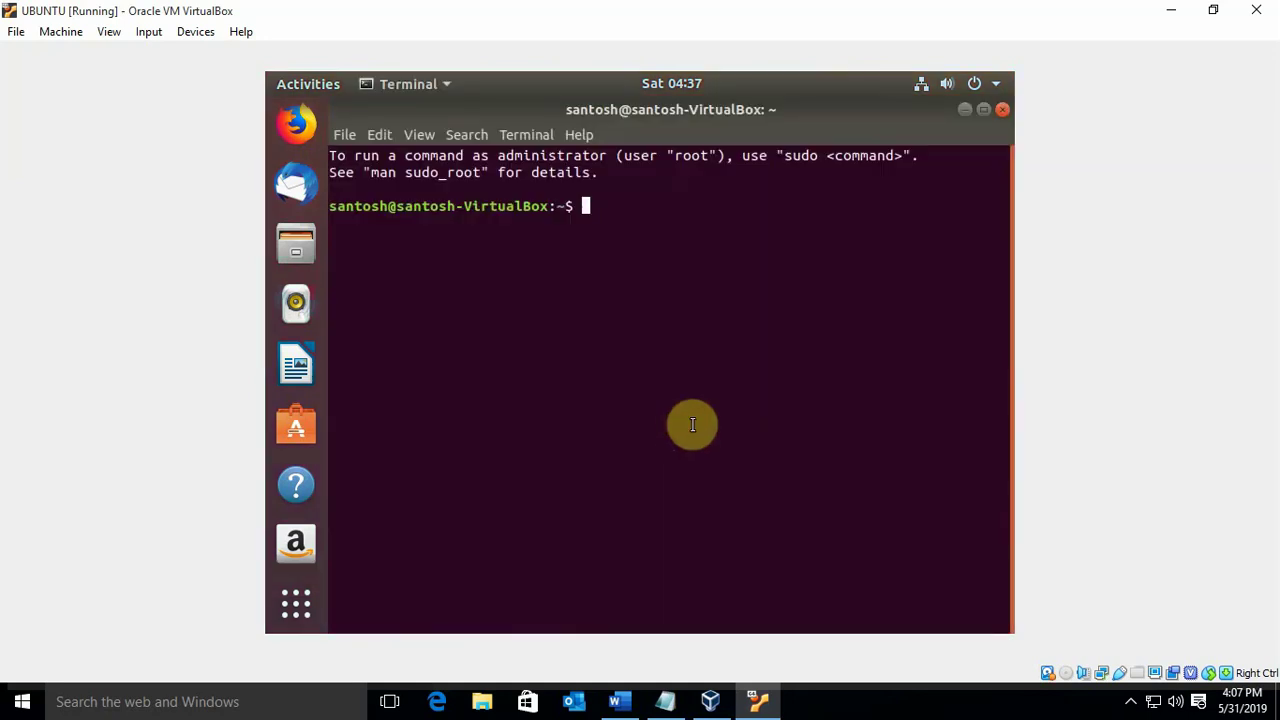